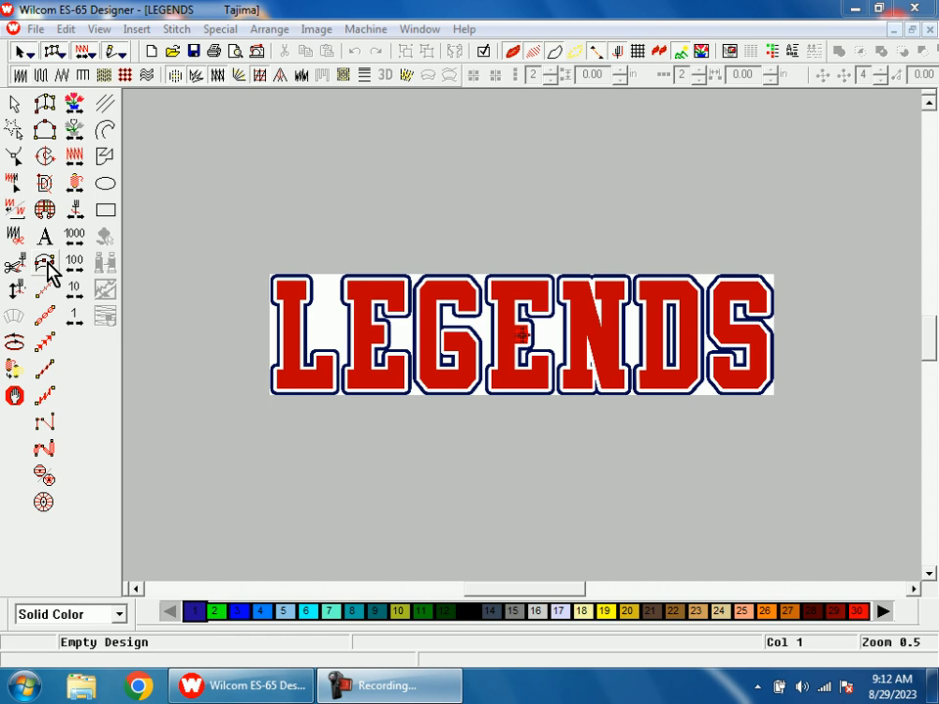
- Start an Input C satin column with its first point on the inner navy edge at the left side of the L's stem
click(45, 265)
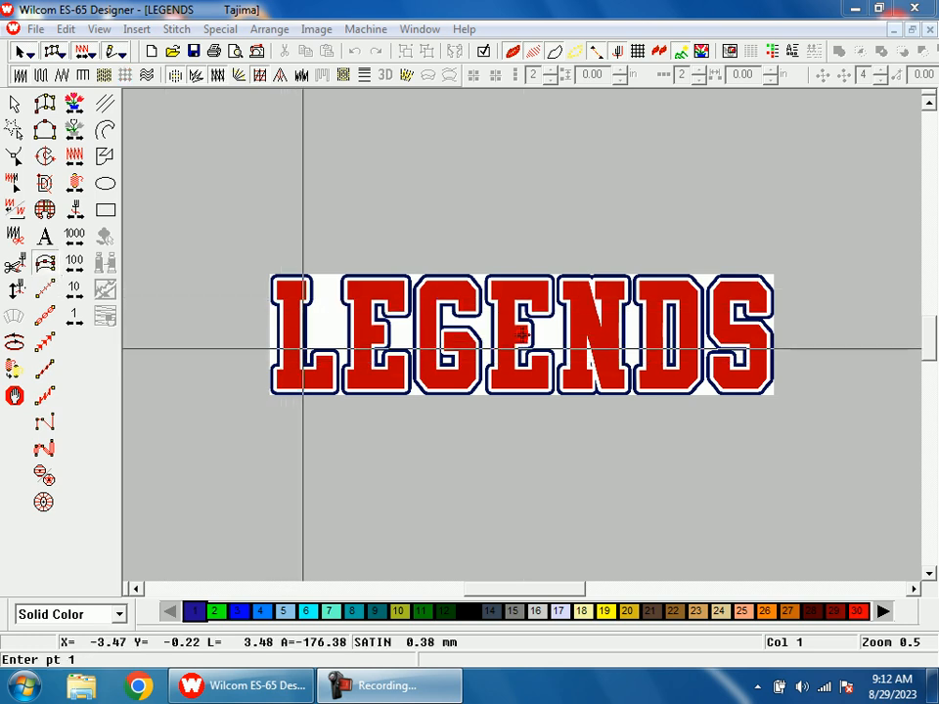
click(306, 313)
click(312, 324)
key(b)
drag(285, 329, 348, 342)
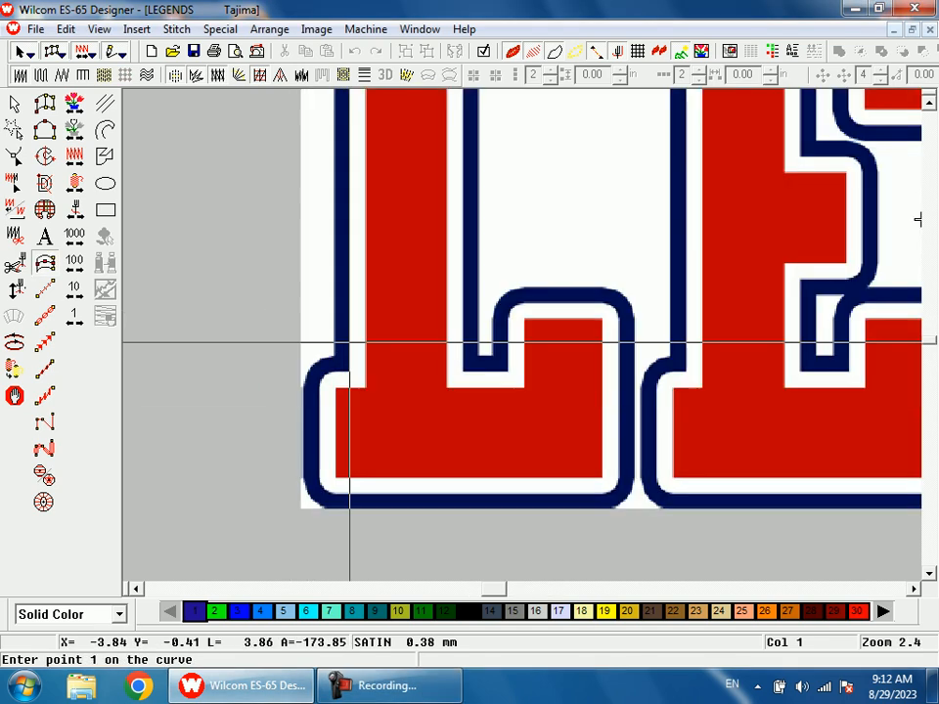
click(349, 197)
- Trace the L's inner navy edge up the stem and around the rounded lower-left corner of the top serif
key(shift+z)
key(shift+z)
key(b)
drag(477, 213, 490, 291)
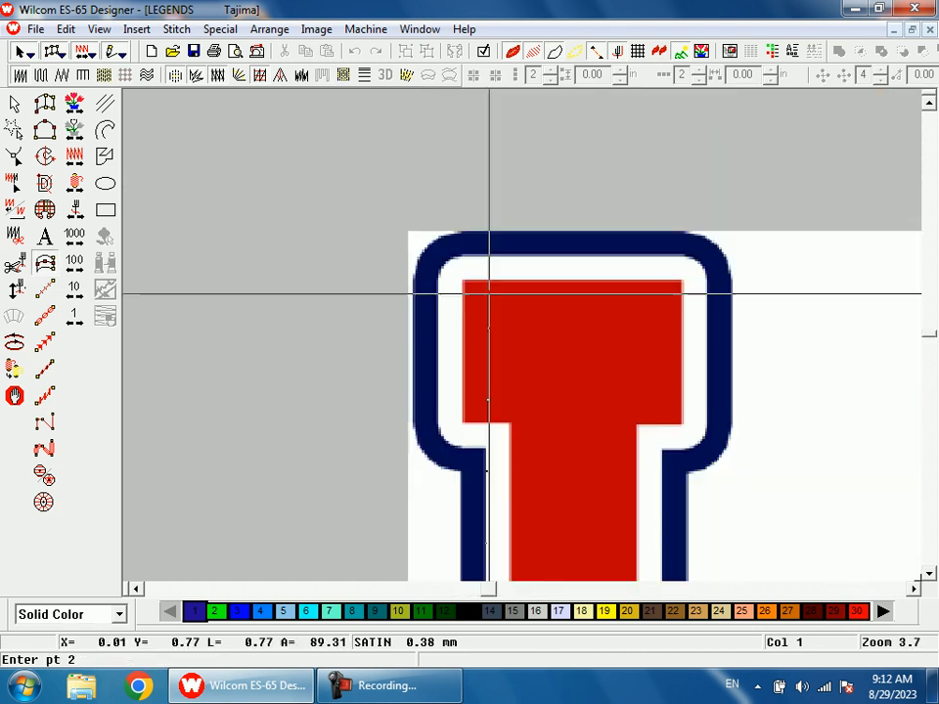
click(479, 447)
click(461, 448)
click(444, 441)
click(437, 427)
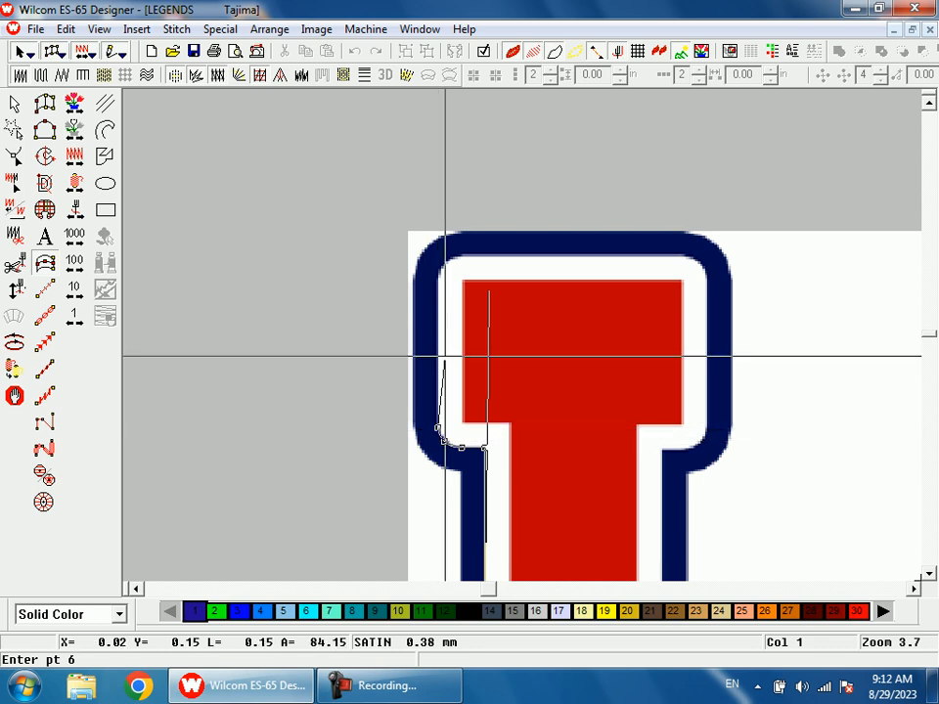
- Trace the top of the L's upper serif along the inner navy edge, including both rounded upper corners
click(438, 274)
click(446, 261)
click(462, 255)
click(683, 255)
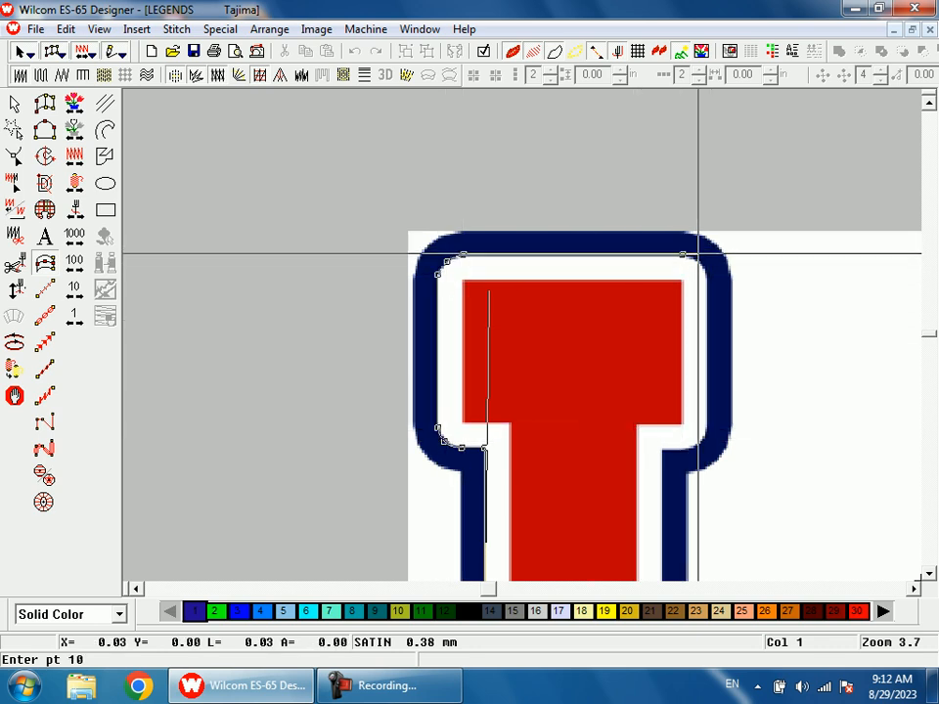
click(698, 263)
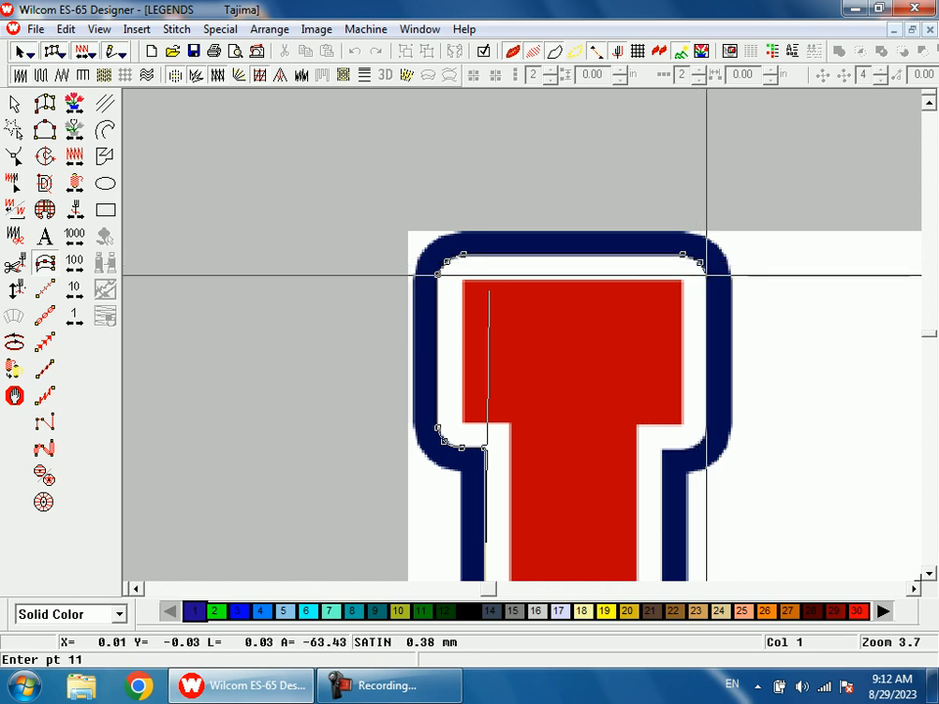
- Trace the upper serif's right side and rounded lower-right corner back in to the L's stem
scroll(714, 358, down, 3)
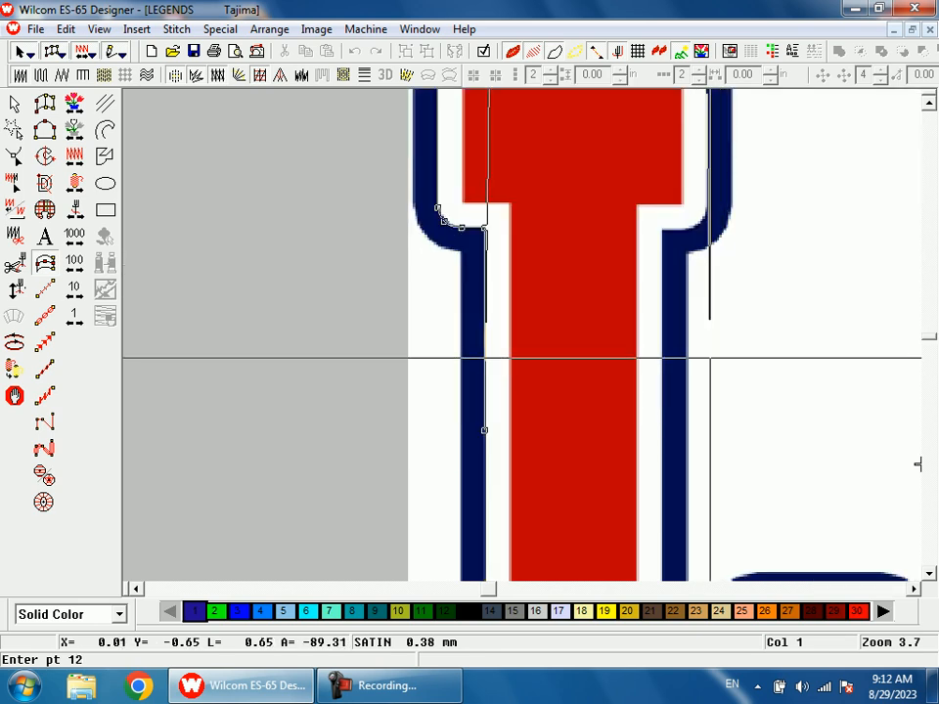
click(706, 209)
click(701, 221)
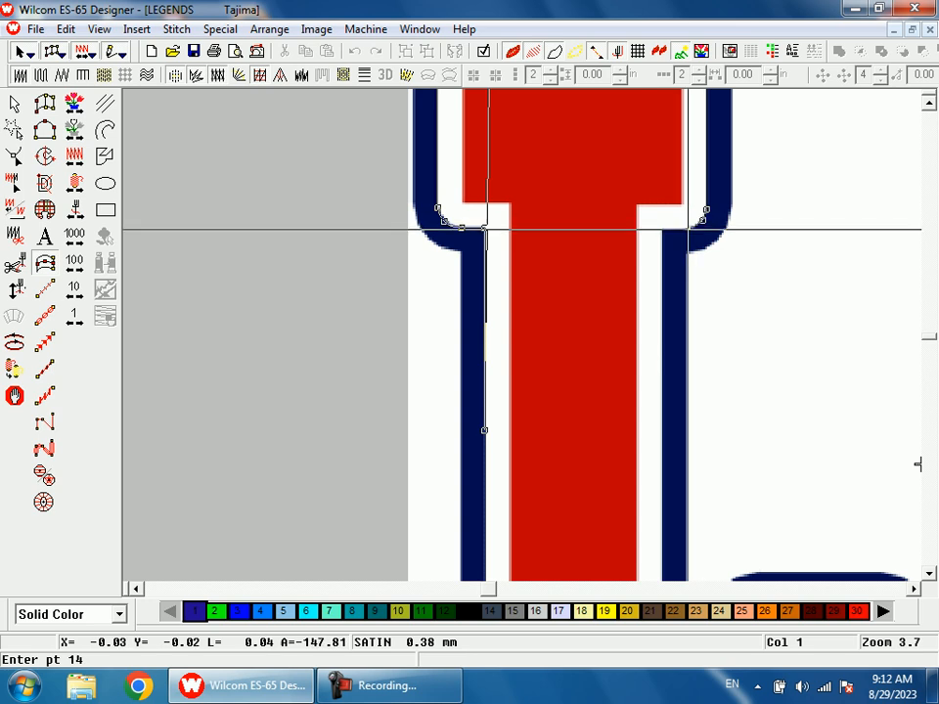
click(662, 230)
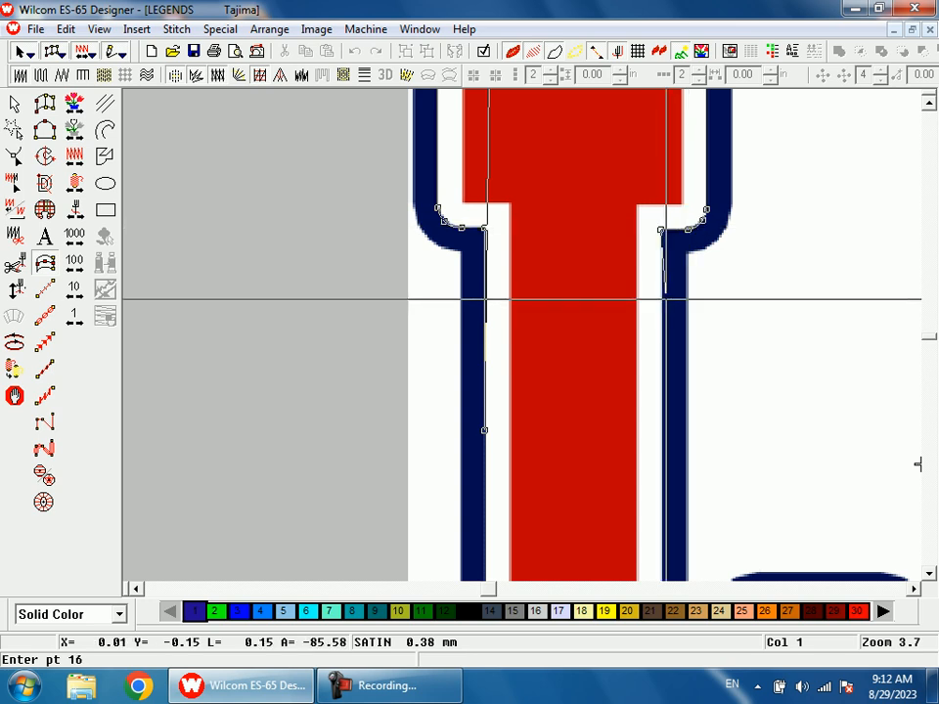
- Trace down the stem's right side, across the notch and up around the inner rounded corner at the start of the L's foot
key(shift+z)
key(shift+z)
key(b)
click(559, 407)
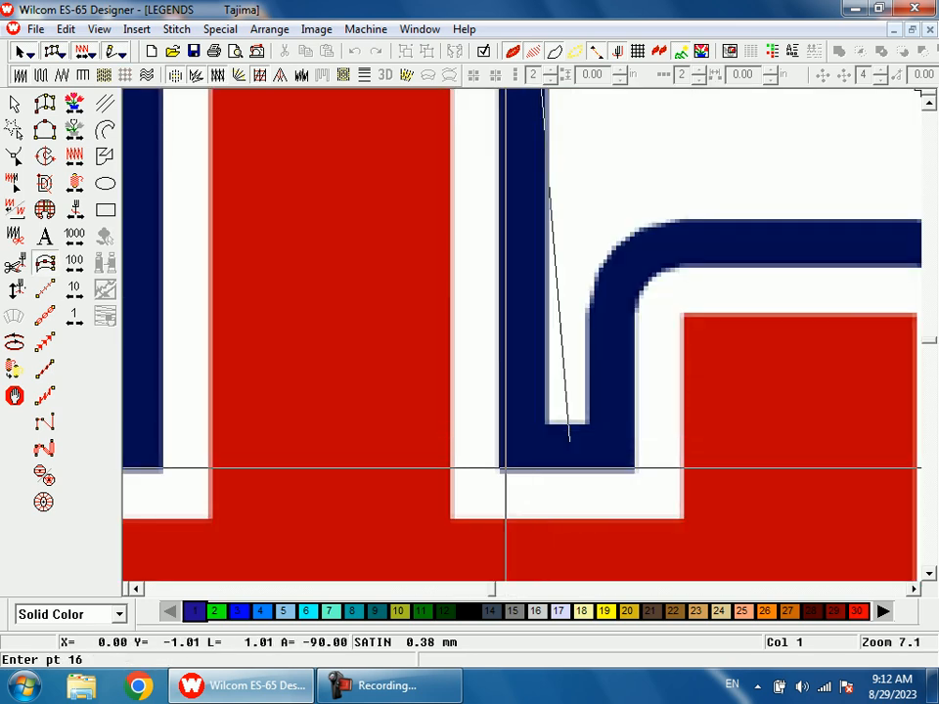
click(499, 474)
click(635, 473)
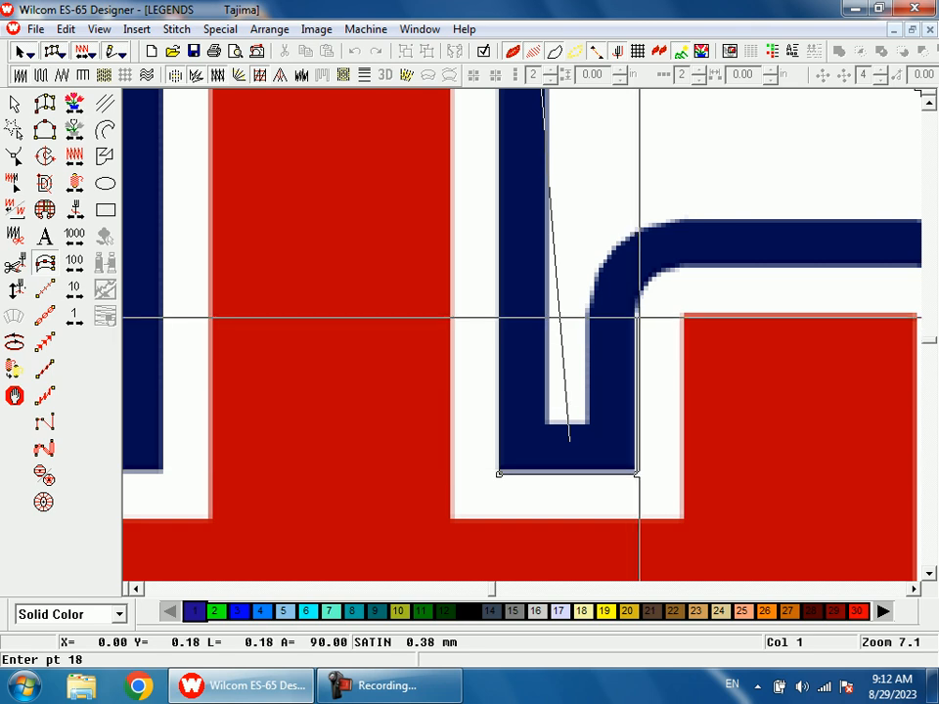
click(635, 313)
click(646, 281)
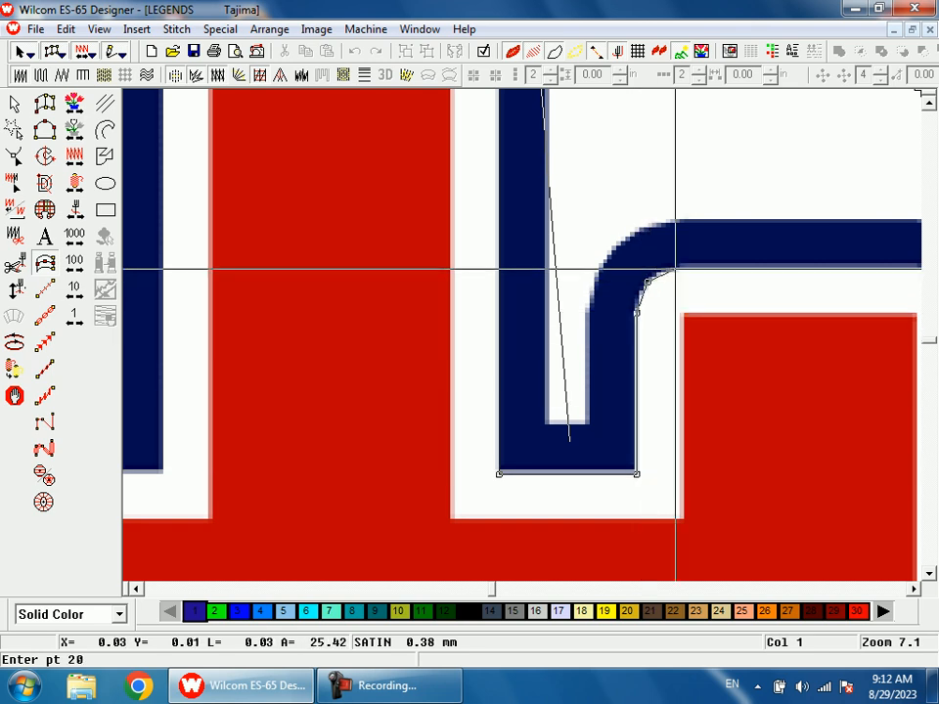
click(679, 267)
- Trace along the top of the L's foot and around its rounded upper-right corner
key(0)
key(b)
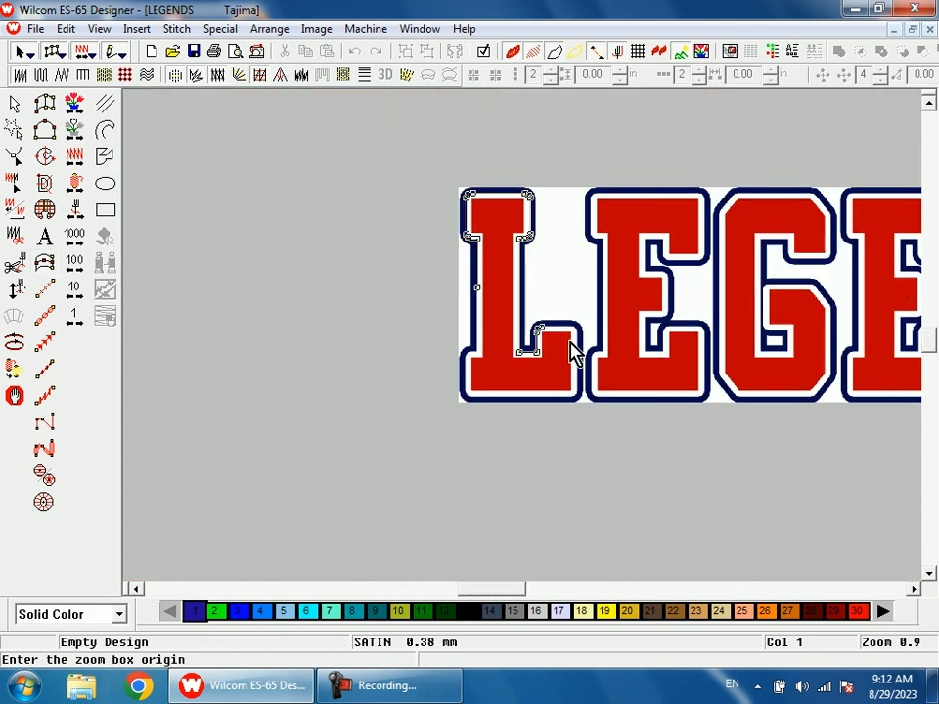
click(561, 325)
click(549, 240)
click(581, 255)
click(593, 284)
- Trace down the right side of the L's foot and around its rounded lower-right corner
key(shift+z)
key(shift+z)
key(b)
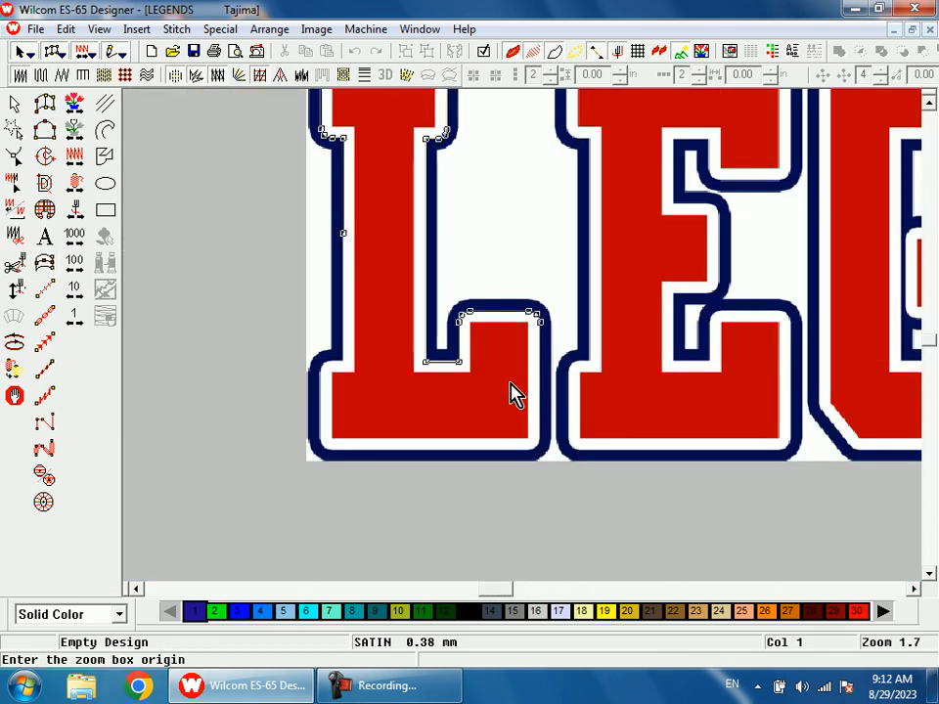
click(558, 430)
click(564, 324)
click(553, 359)
click(518, 377)
- Trace along the L's bottom inner edge and around the rounded lower-left corner
key(shift+z)
key(shift+z)
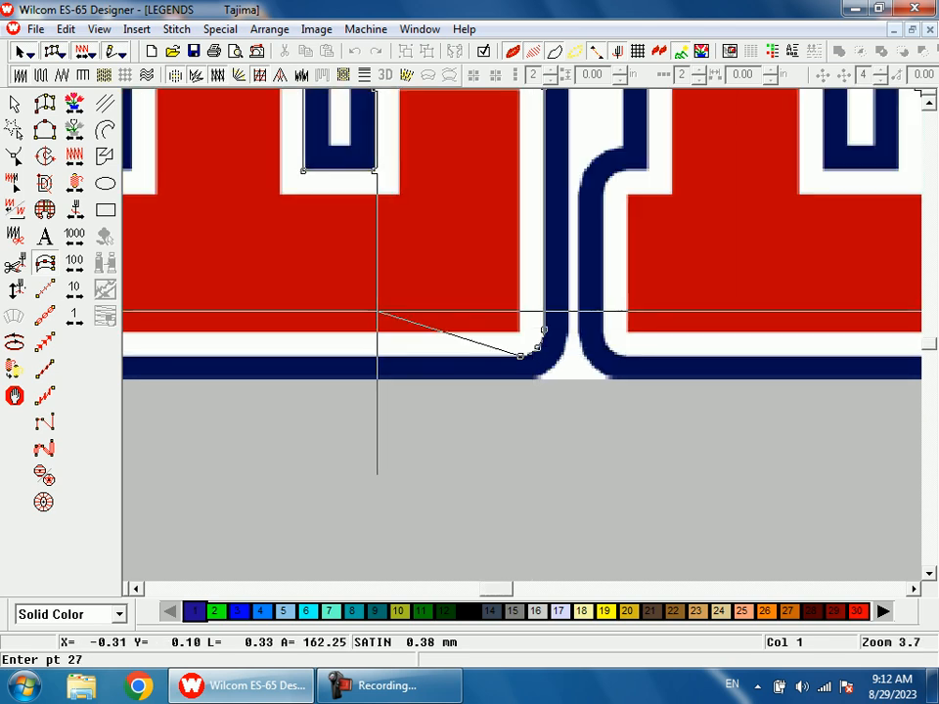
key(b)
click(333, 341)
click(436, 342)
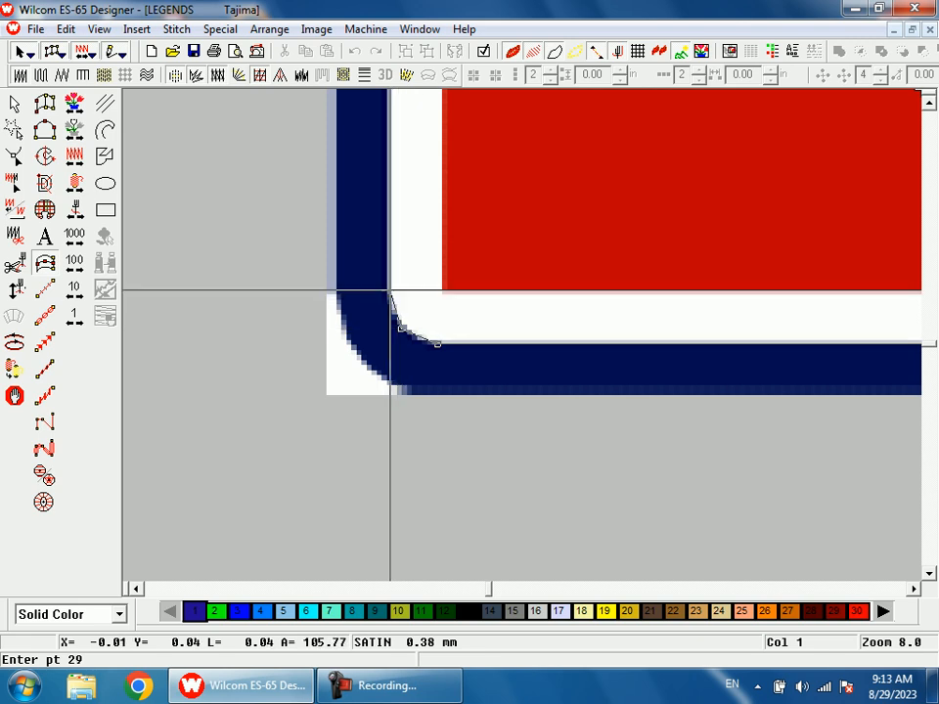
- Trace up the left side of the L's base and around its rounded upper-left corner
key(shift+z)
key(shift+z)
key(b)
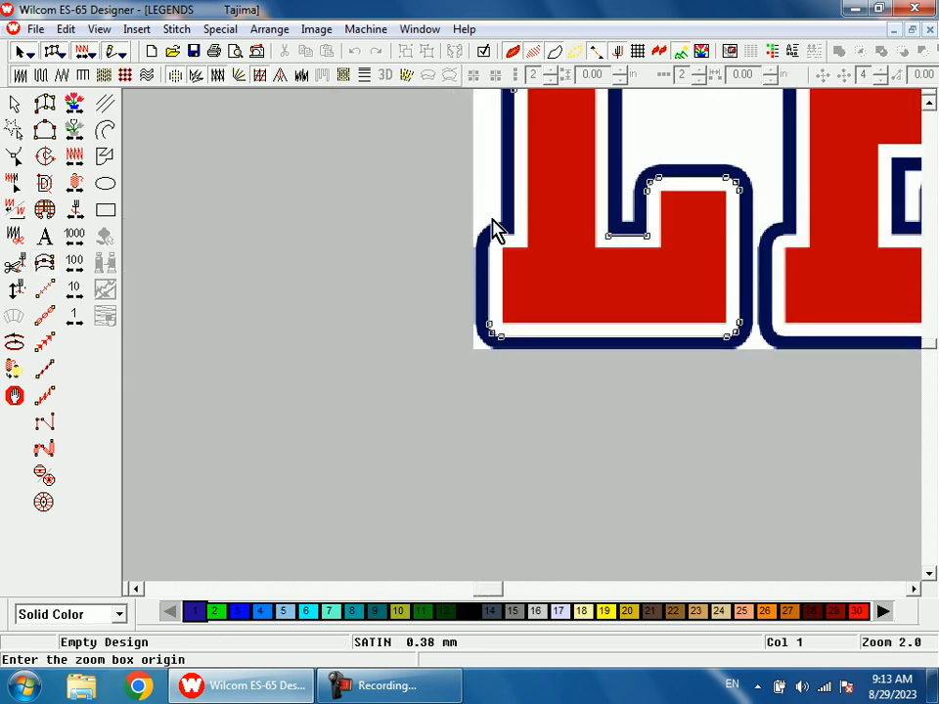
click(488, 268)
click(462, 295)
click(475, 245)
- Close the L's outline back at its starting point on the stem and generate the satin stitches
key(shift+z)
key(shift+z)
key(shift+z)
key(b)
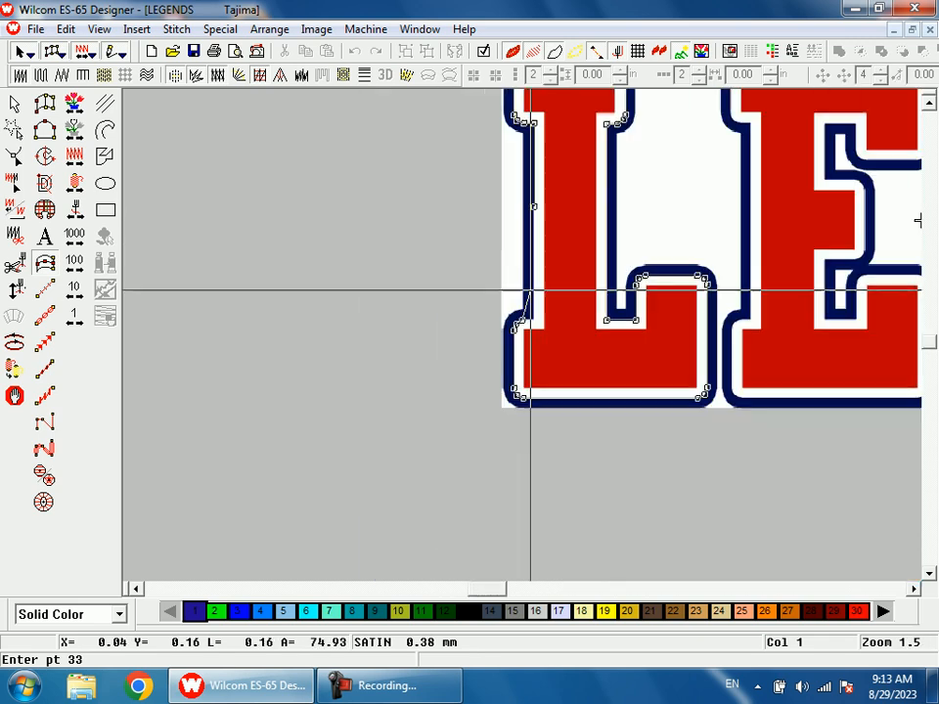
click(539, 299)
key(d)
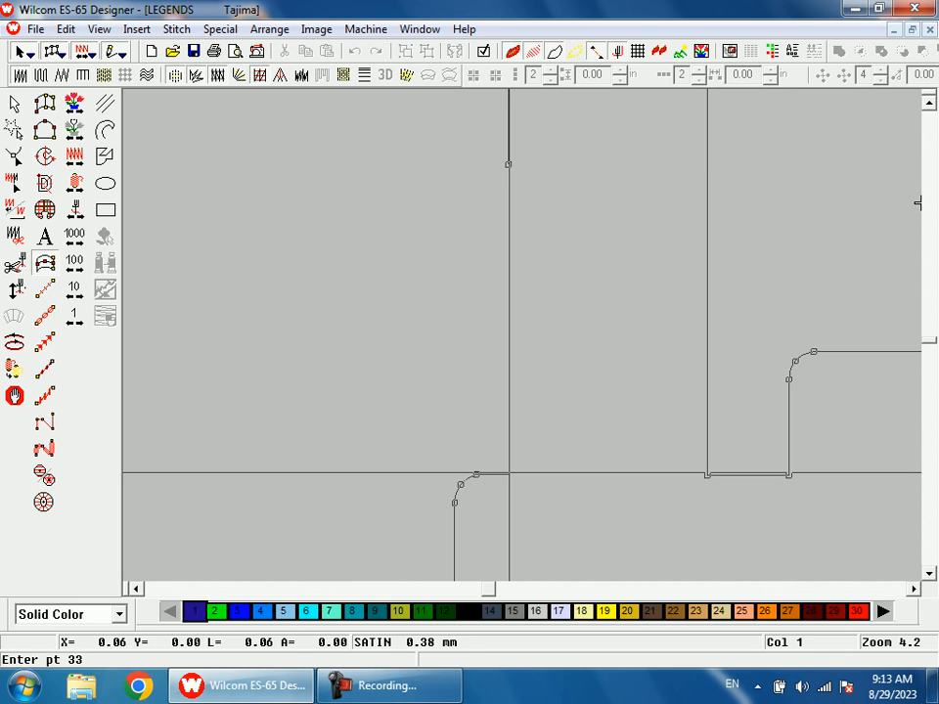
click(507, 474)
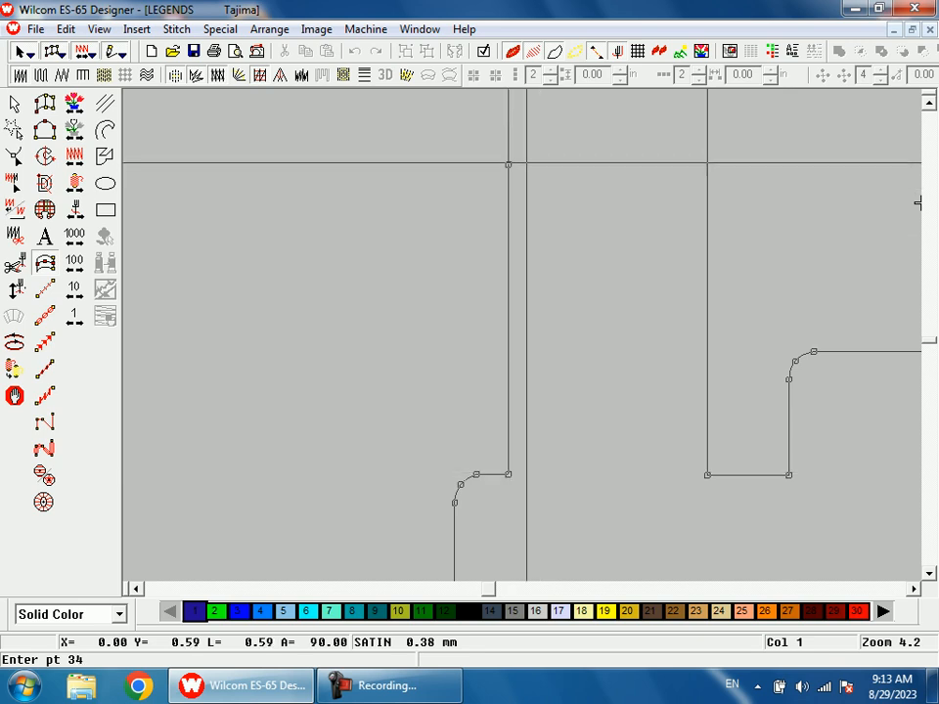
key(d)
key(Return)
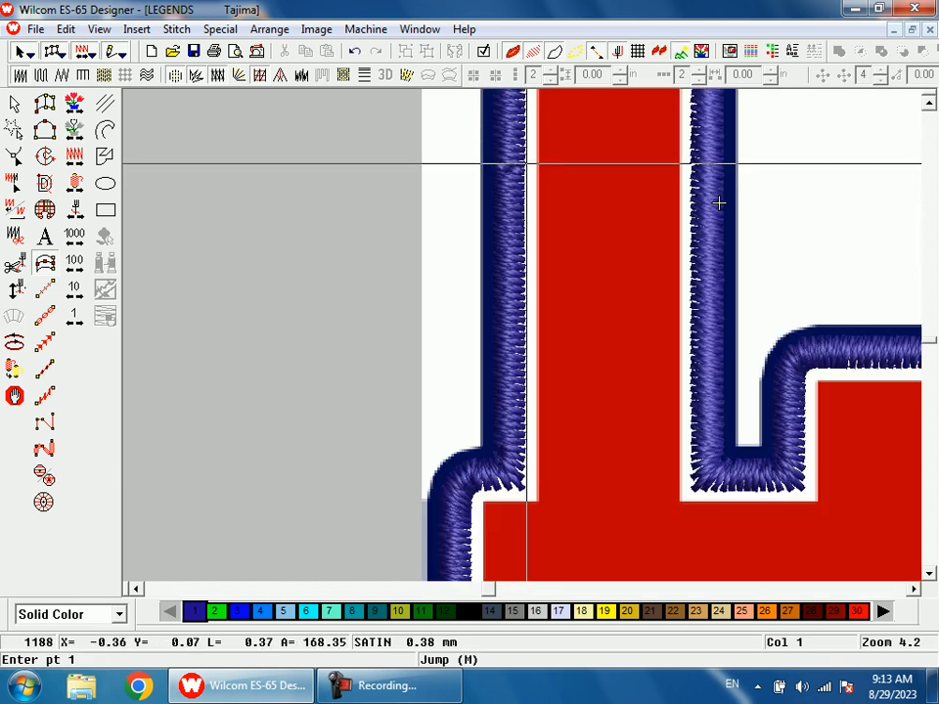
- Select the finished L outline and recolor it with thread color 17
key(shift+z)
click(19, 106)
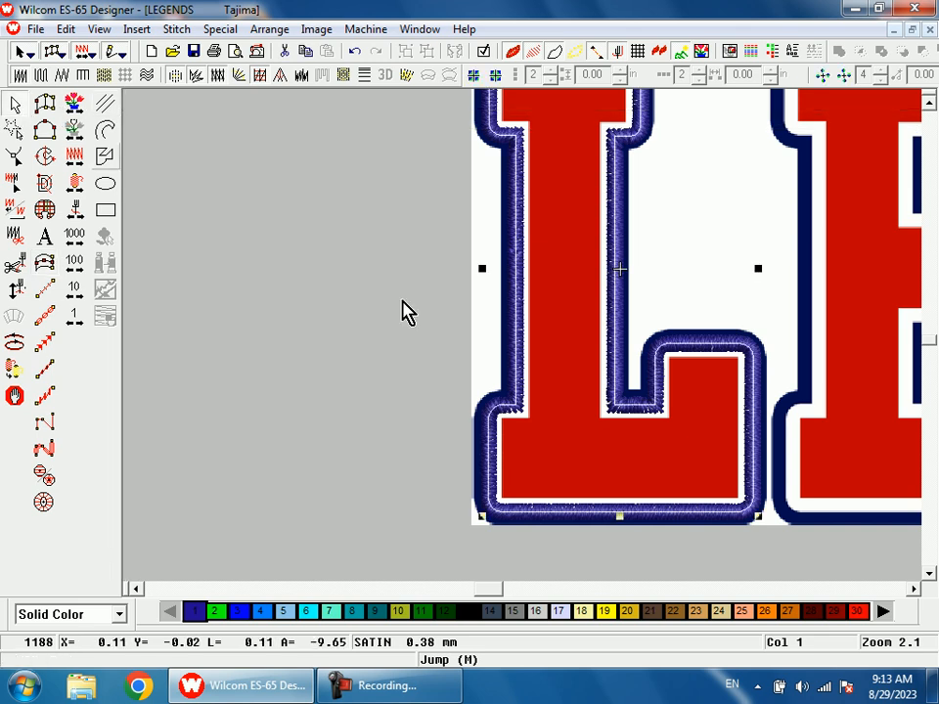
click(558, 611)
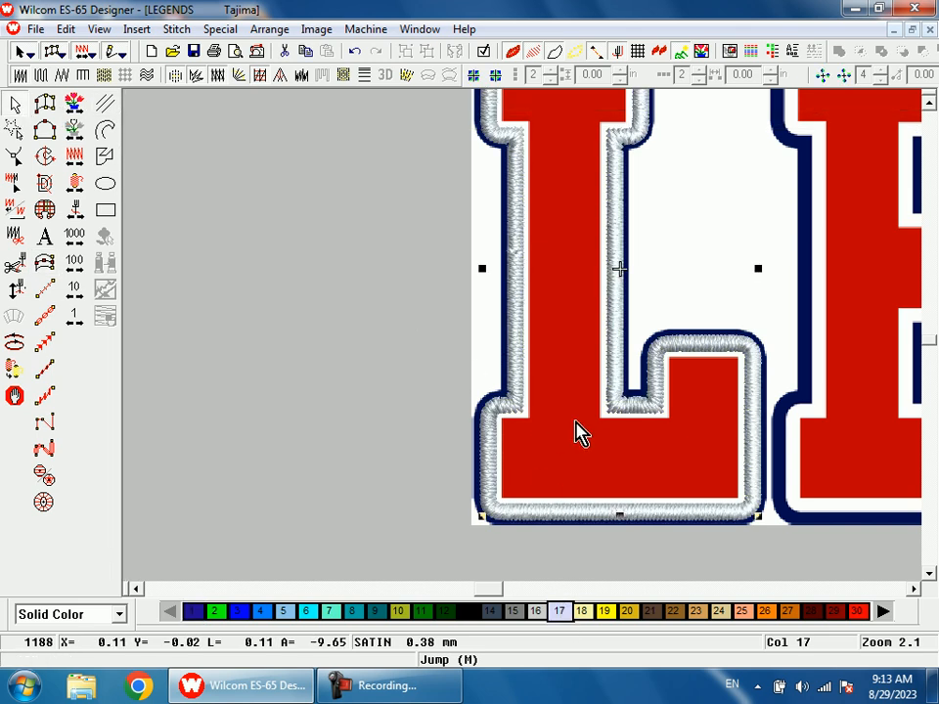
- Set the L outline's Input C offset to 0% on Side 1 and 100% on Side 2
right_click(573, 341)
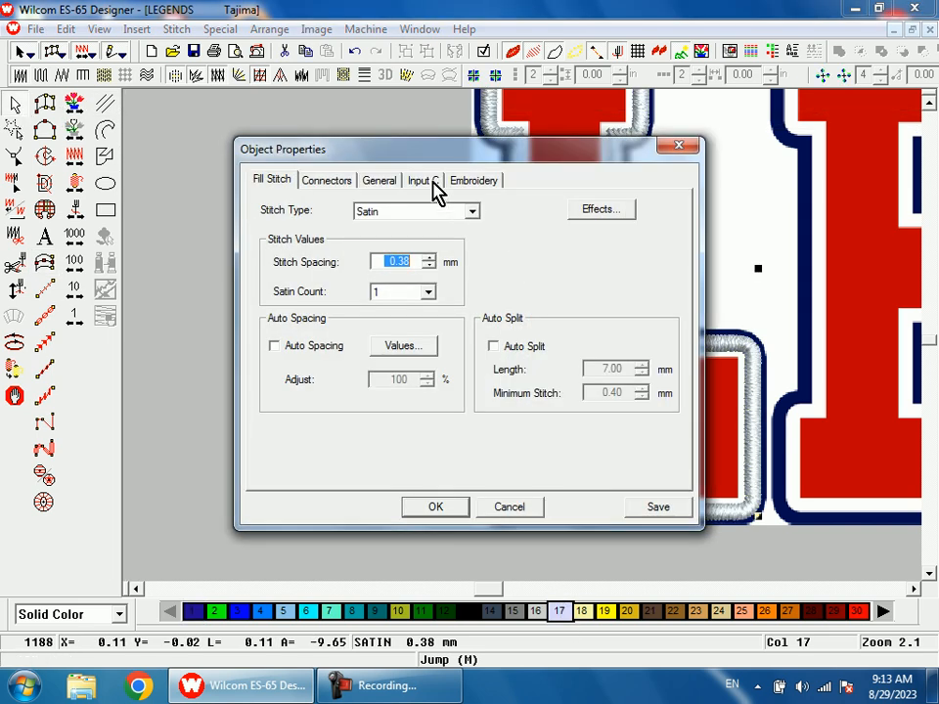
click(431, 182)
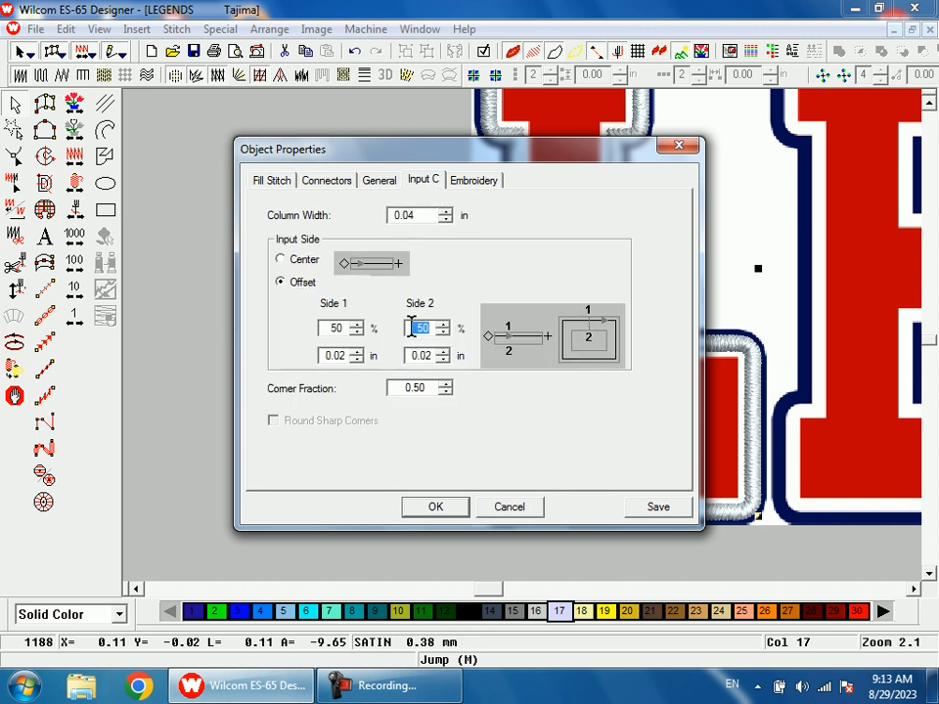
key(Return)
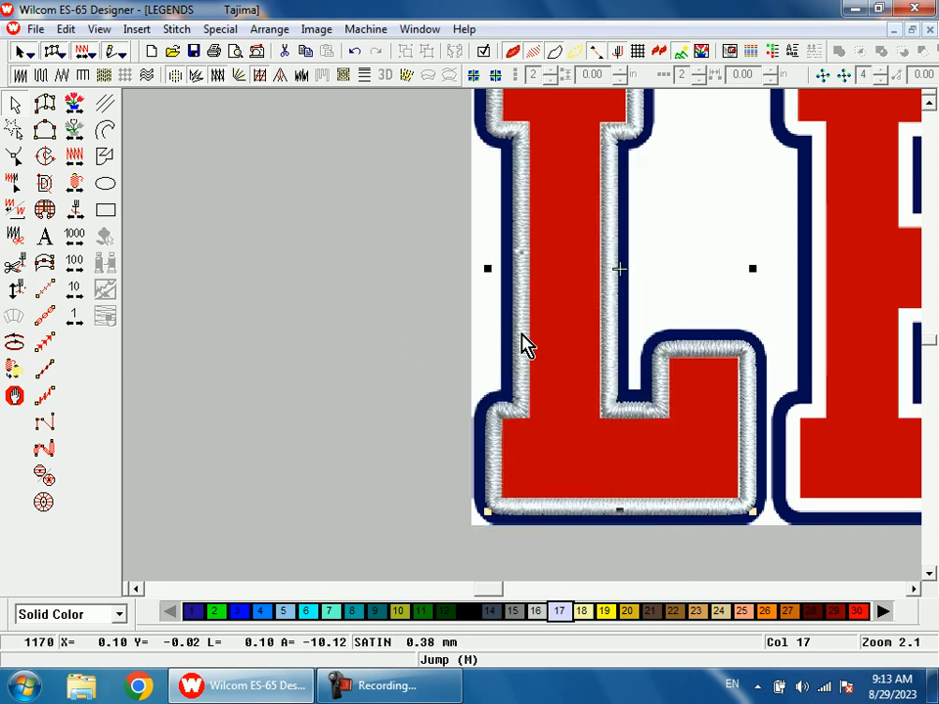
- Set the L outline's column width to 0.05 in, make its properties current and deselect it
scroll(607, 279, up, 2)
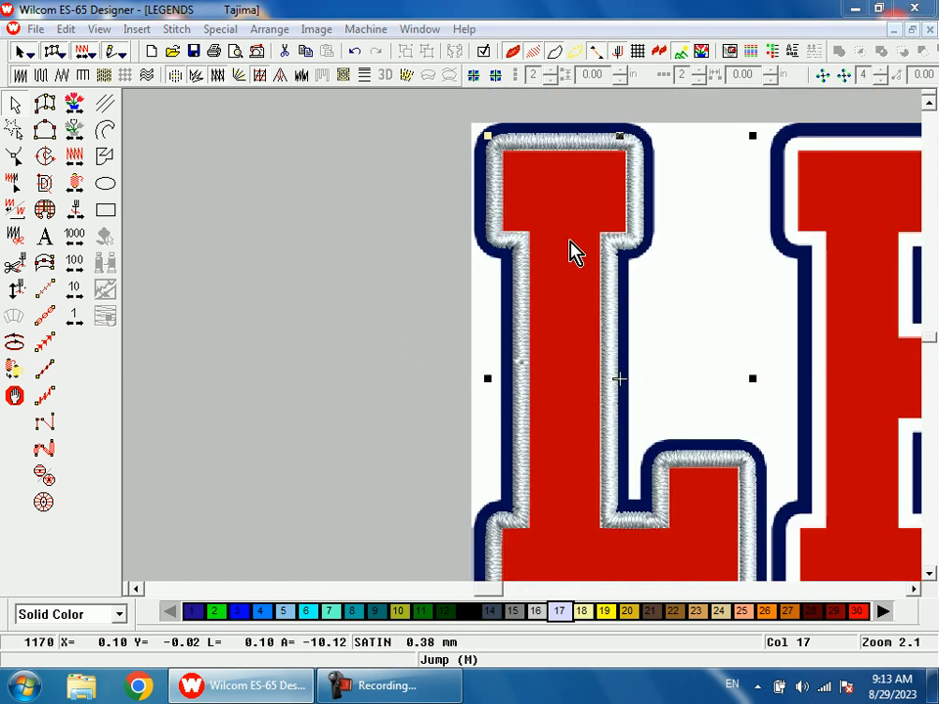
double_click(572, 251)
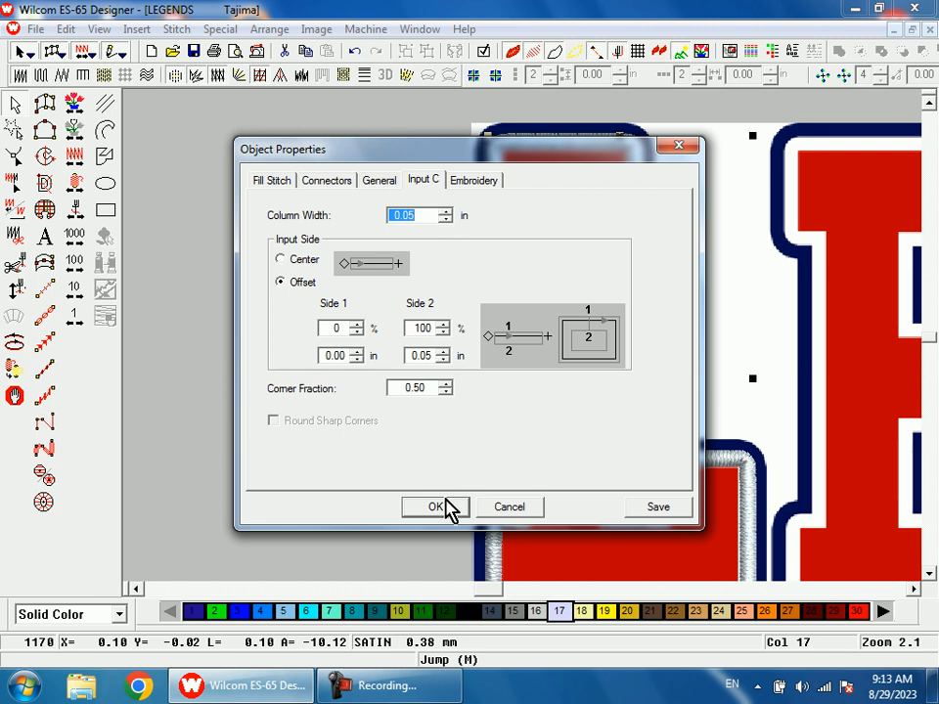
click(447, 508)
right_click(608, 327)
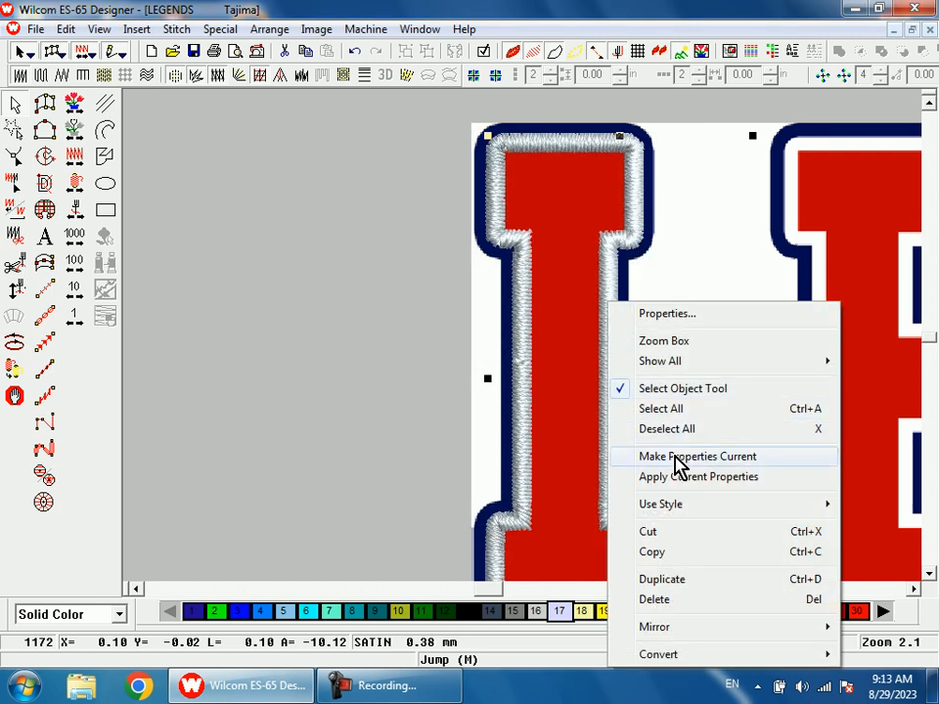
key(shift+z)
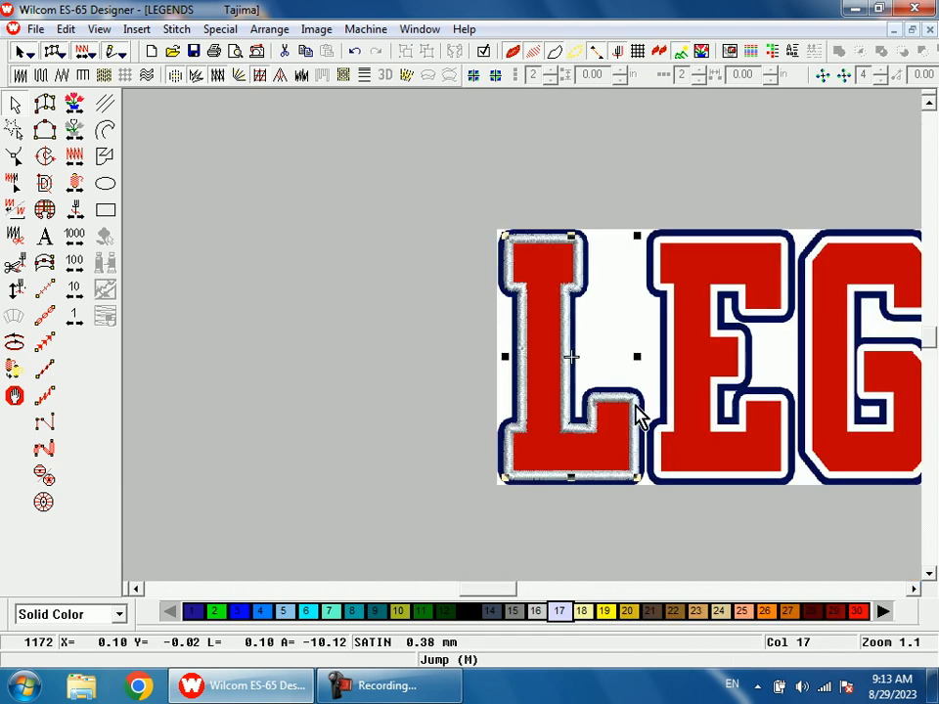
key(Escape)
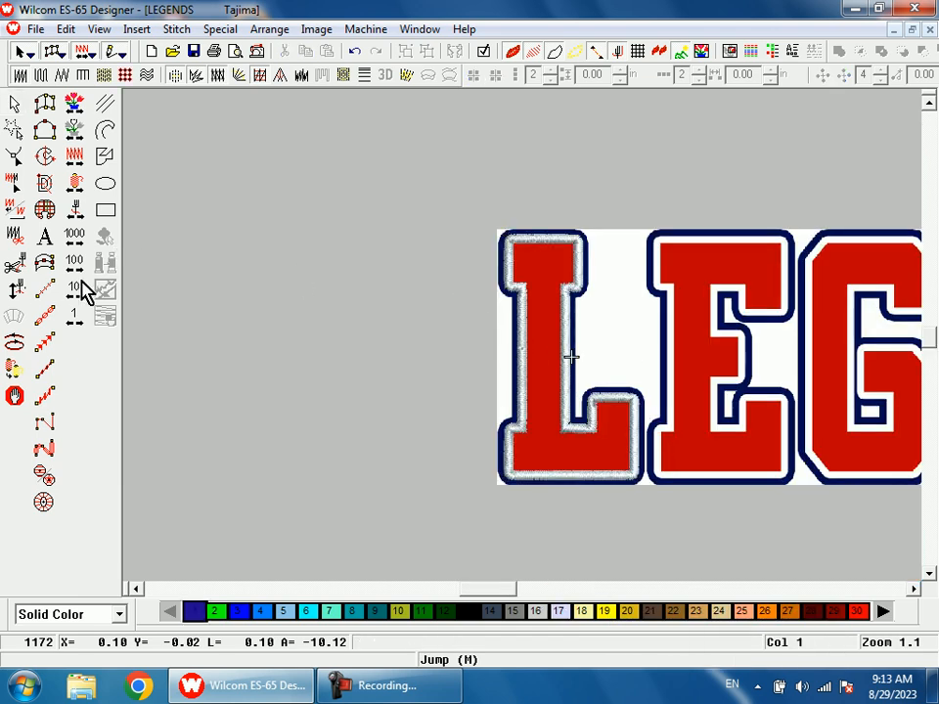
- Start an Input C outline on the E's stem and trace it up around the rounded lower corner of the upper-left serif
click(48, 267)
key(shift+z)
key(b)
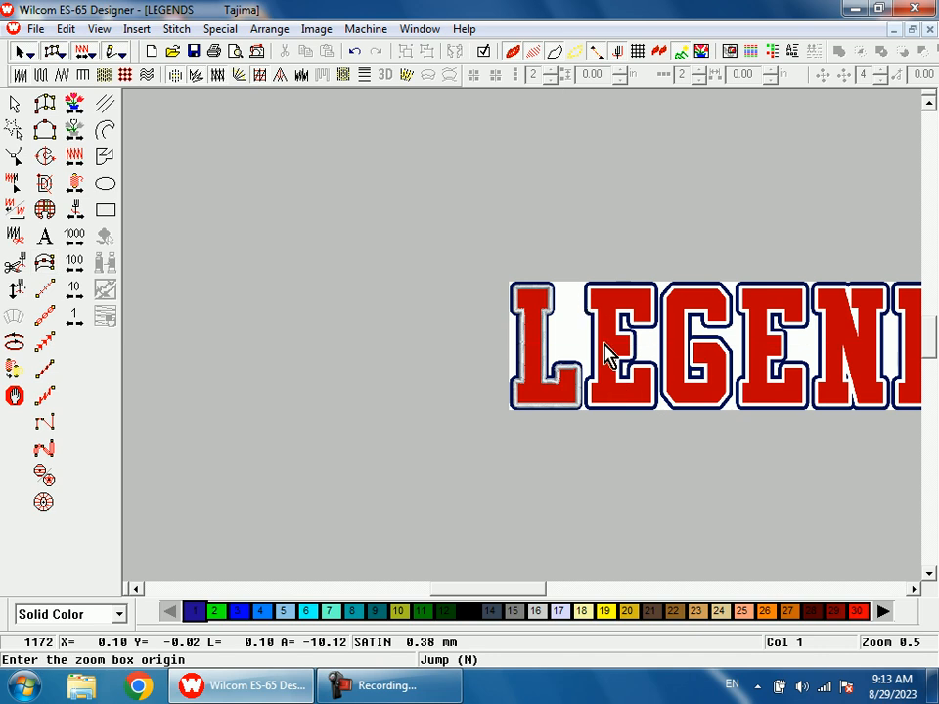
drag(581, 299, 623, 395)
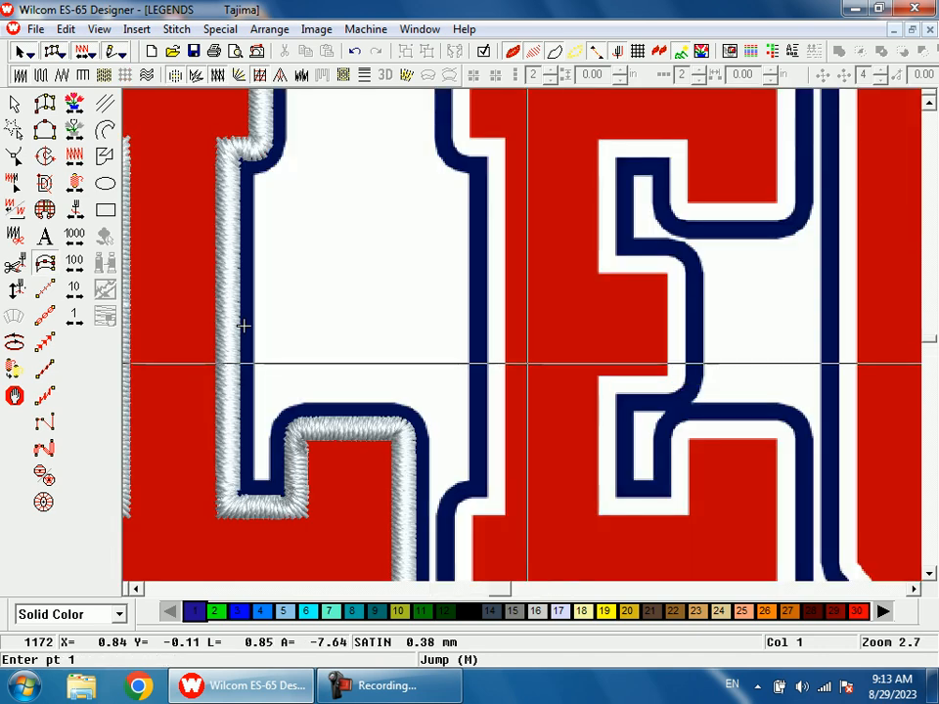
click(486, 147)
click(484, 147)
key(shift+z)
key(z)
drag(416, 188, 590, 296)
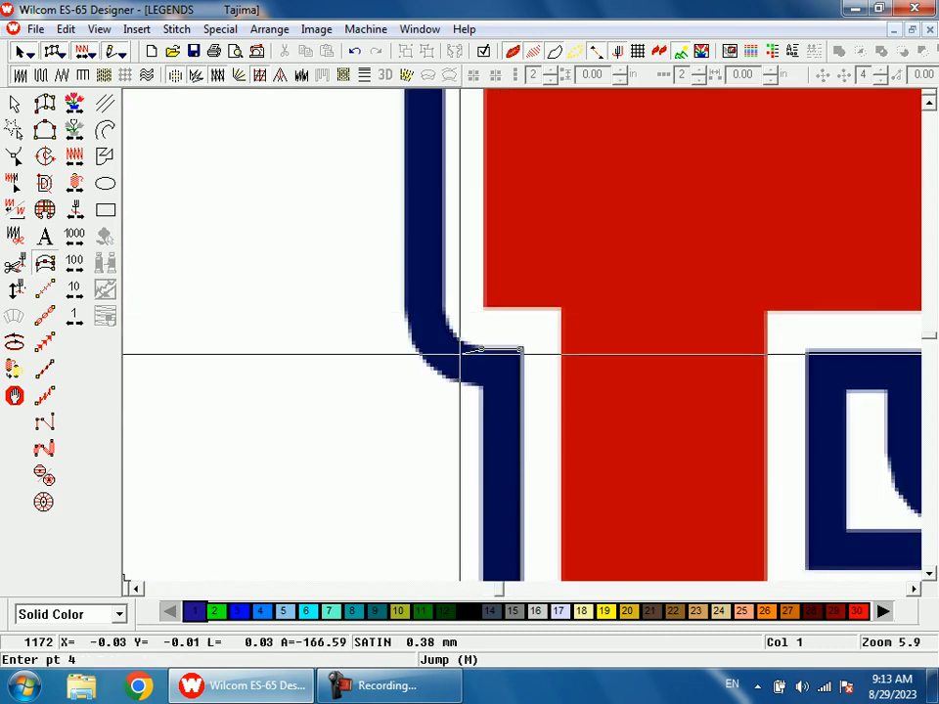
click(453, 337)
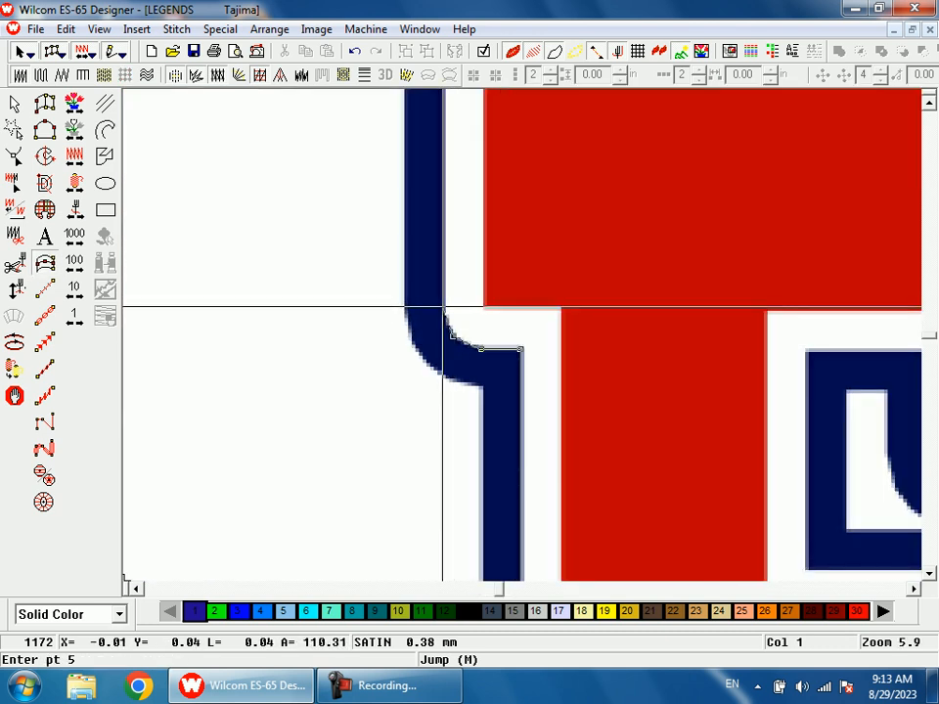
click(440, 310)
- Continue the E's outline up the serif, around the top-left corner and along the top edge around the top-right corner
click(460, 193)
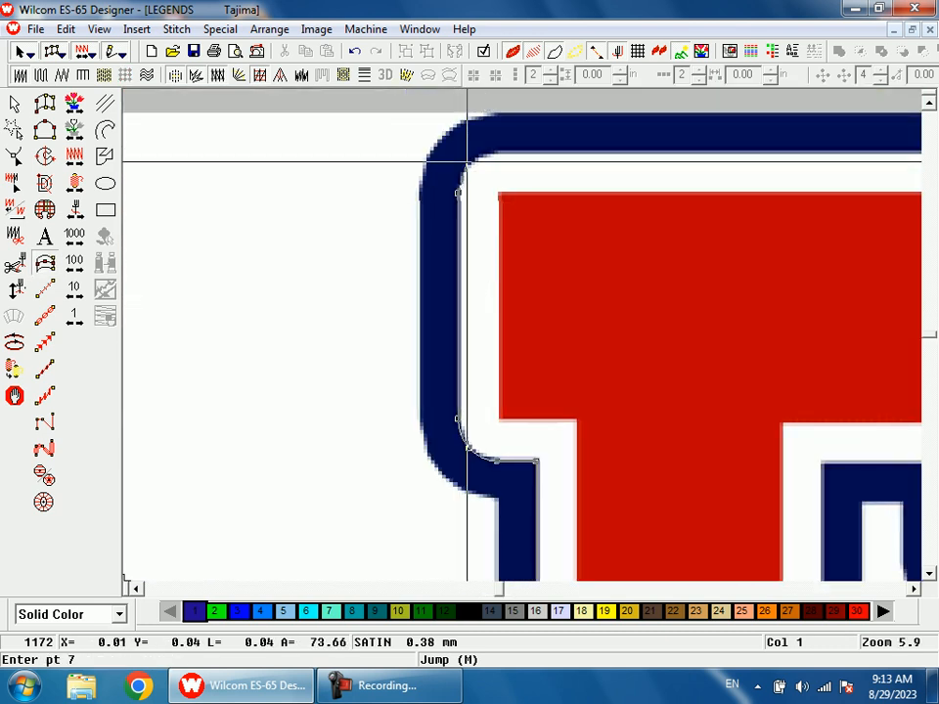
right_click(468, 161)
click(497, 152)
key(shift+z)
key(shift+z)
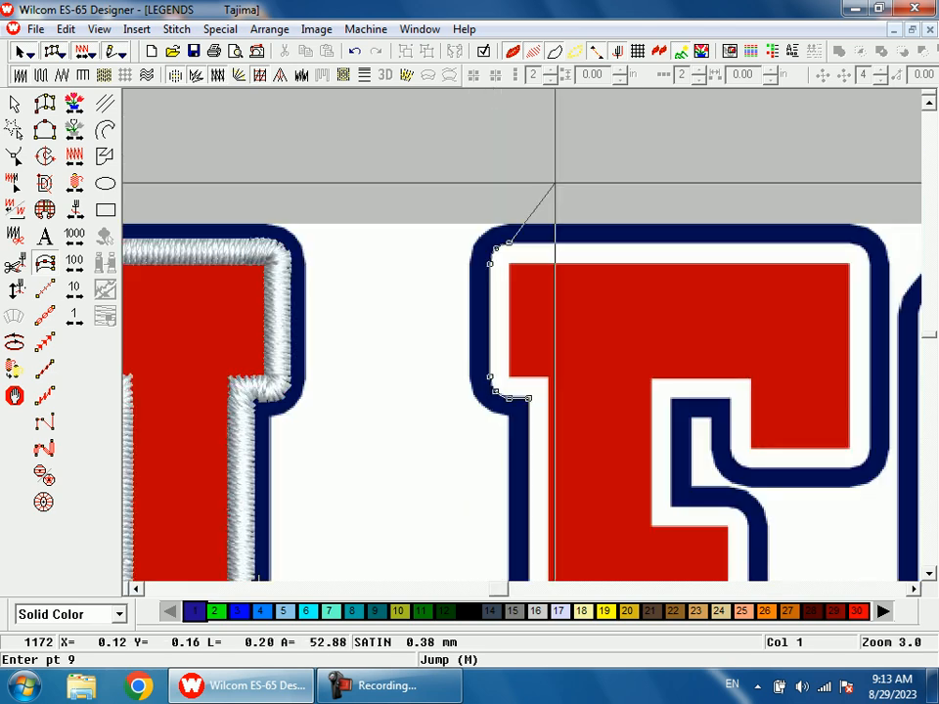
key(b)
drag(641, 254, 699, 366)
click(594, 241)
click(626, 258)
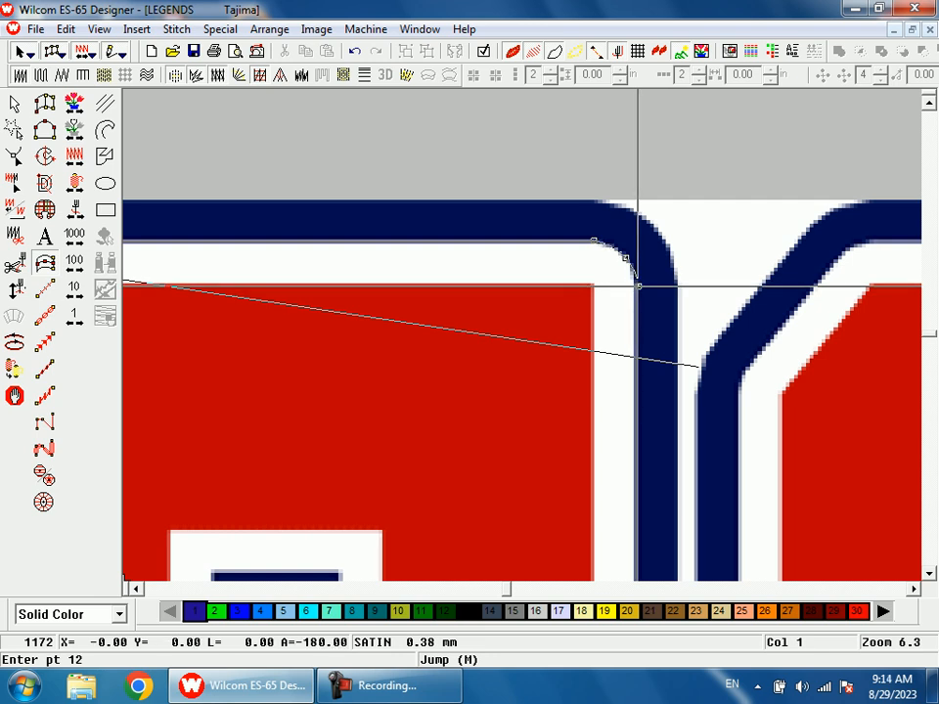
- Trace the E's outline down the outer edge of the upper arm and around its rounded lower-right corner
key(shift+z)
key(shift+z)
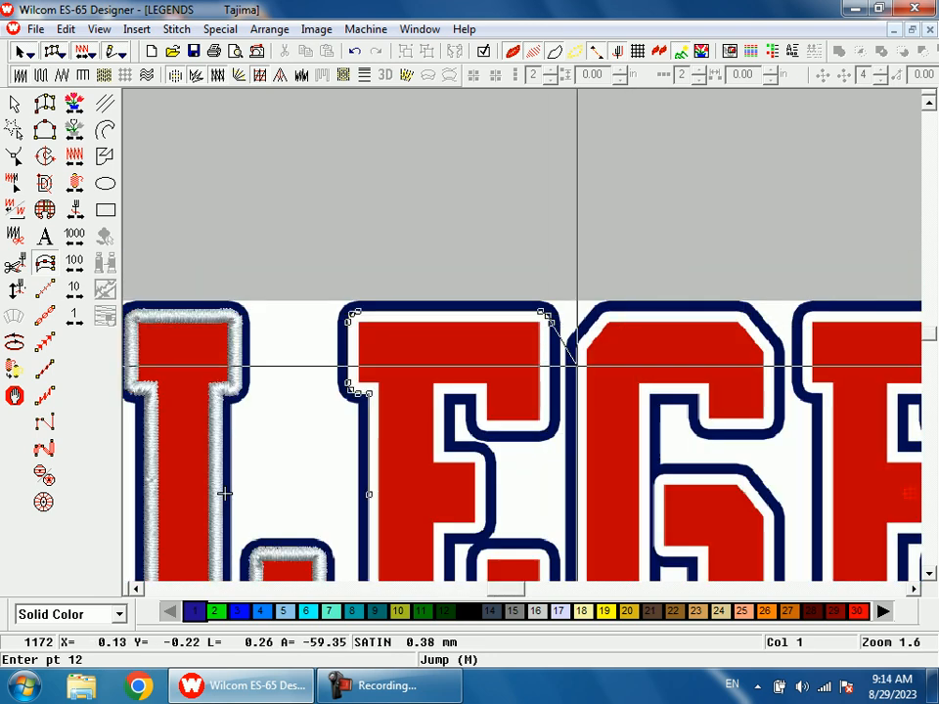
key(b)
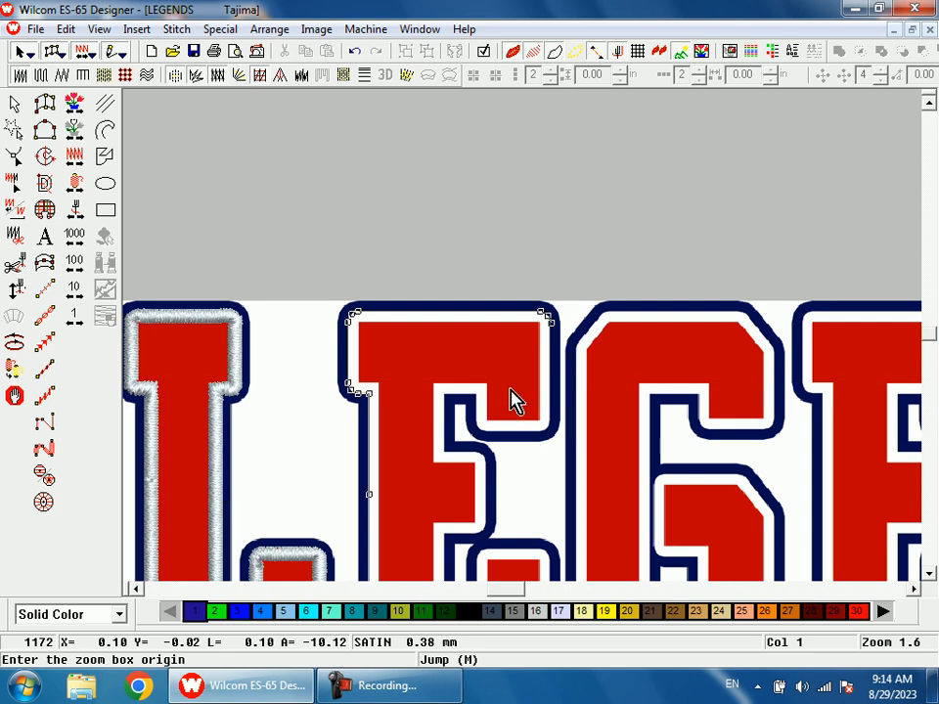
drag(509, 387, 569, 450)
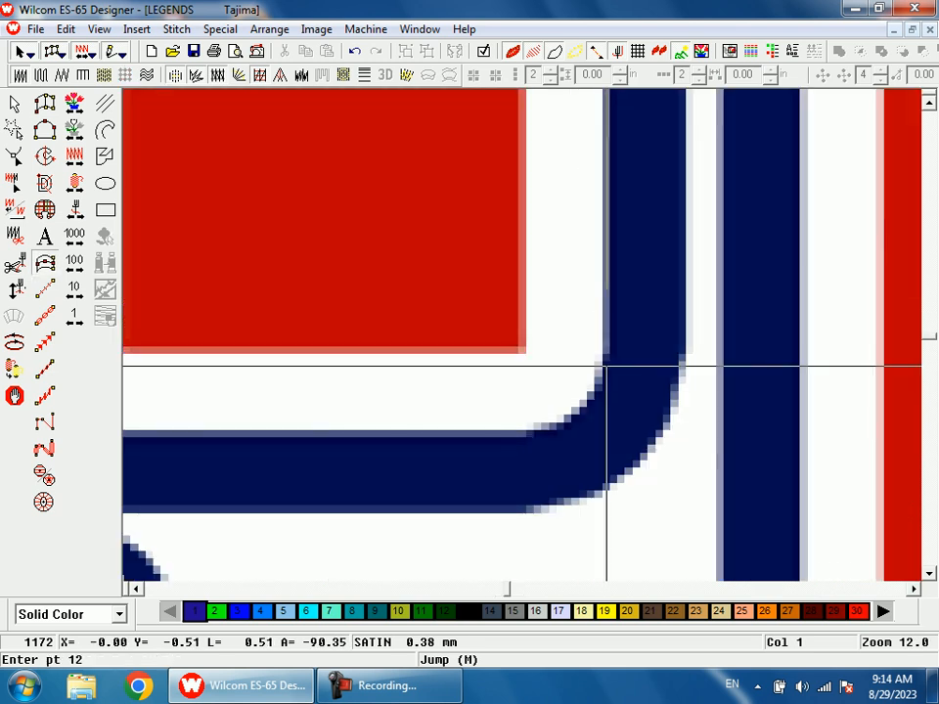
click(611, 359)
click(582, 410)
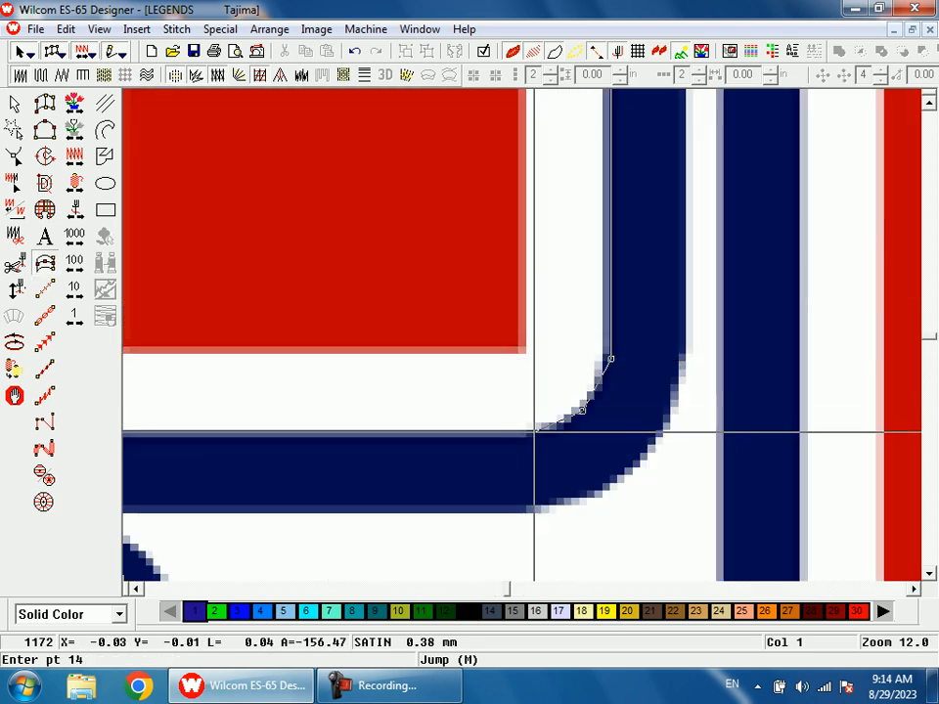
click(522, 436)
- Trace the E's outline around the upper arm's lower-left curve, then up and across the top of the upper inner notch
key(shift+z)
key(shift+z)
key(shift+z)
key(b)
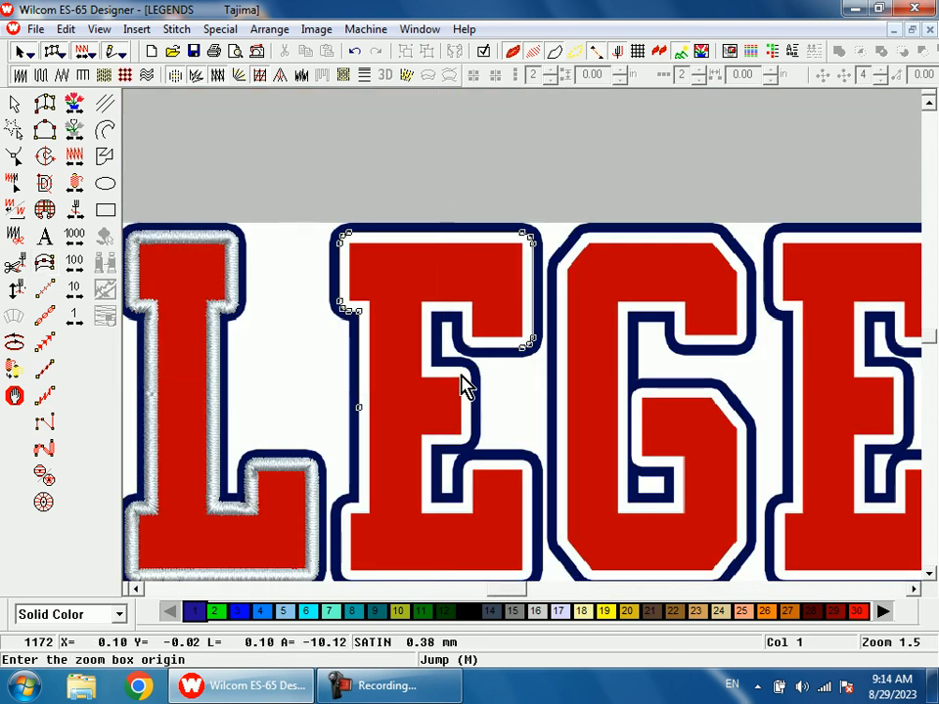
drag(456, 304, 480, 359)
click(554, 480)
click(488, 449)
click(464, 393)
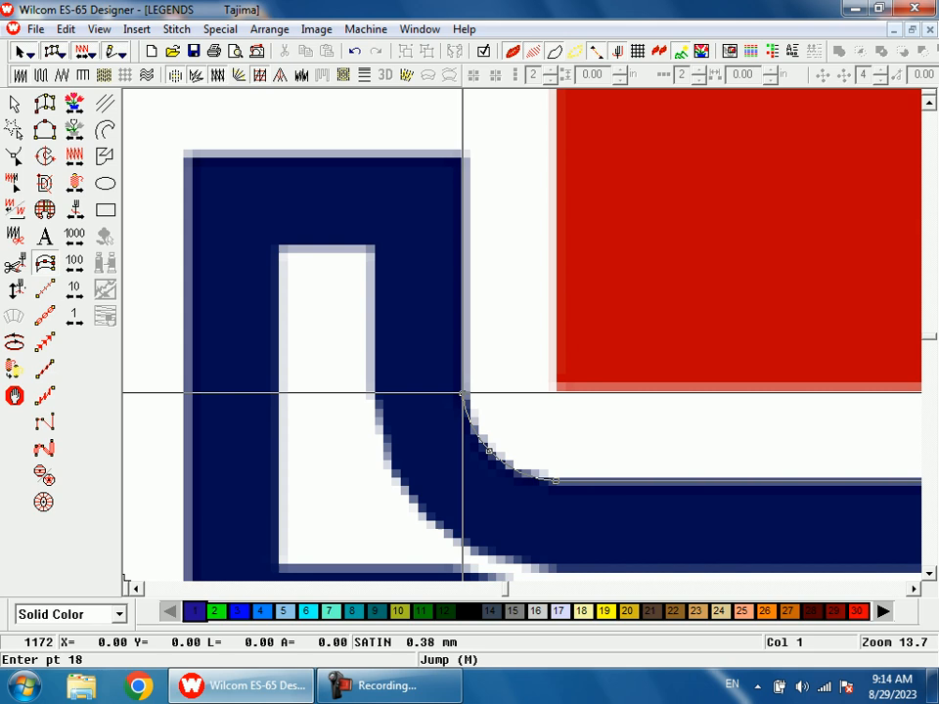
click(466, 153)
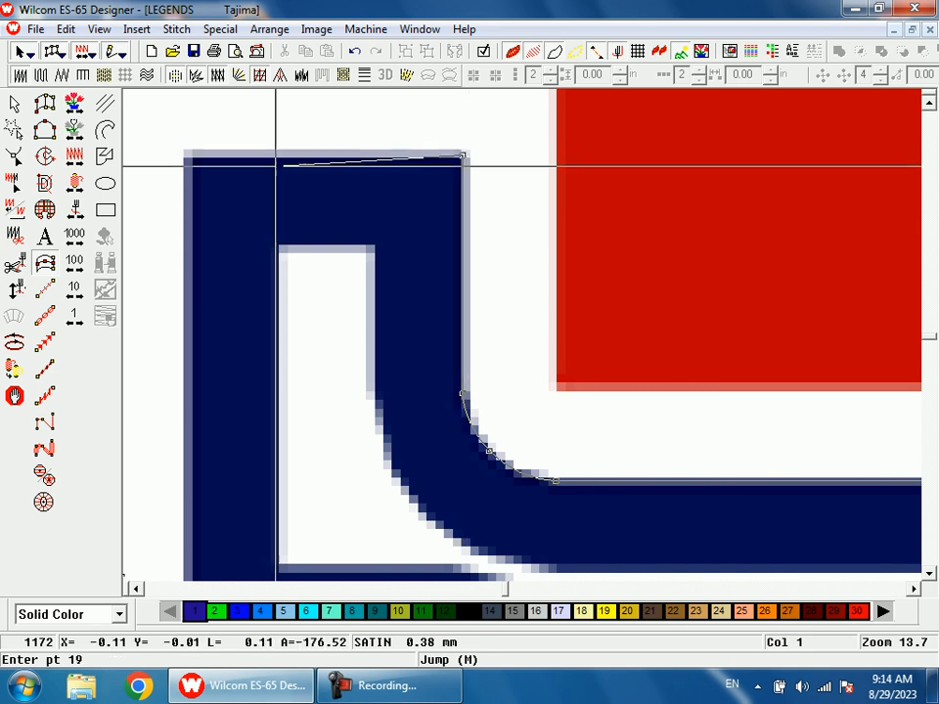
click(189, 155)
- Trace the E's outline down the upper notch's stem side and around the rounded upper corner of the middle arm
key(v)
key(b)
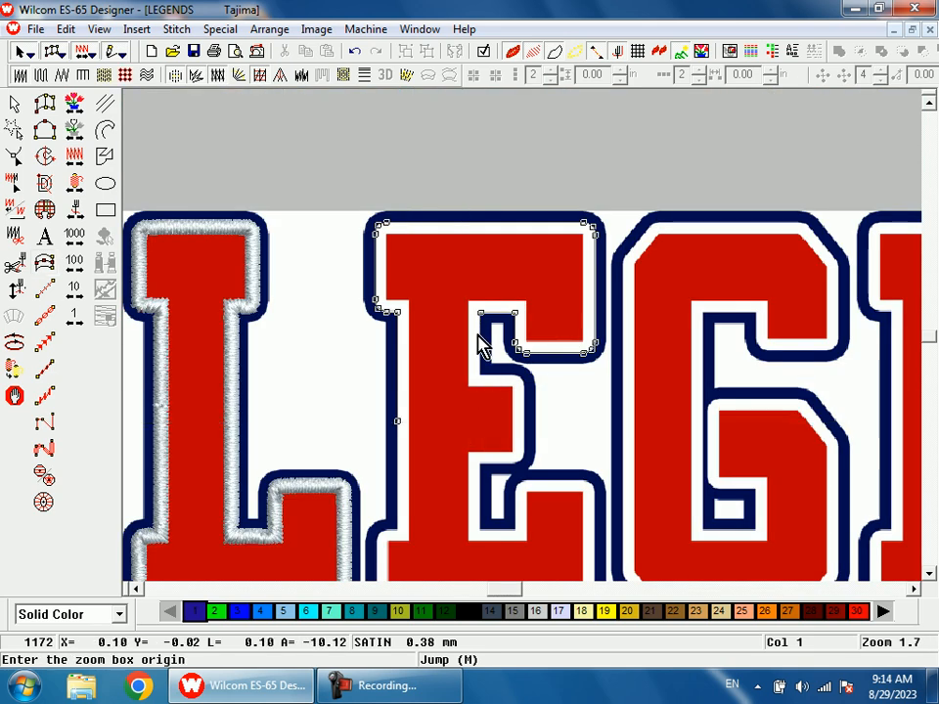
drag(465, 333, 514, 423)
click(482, 320)
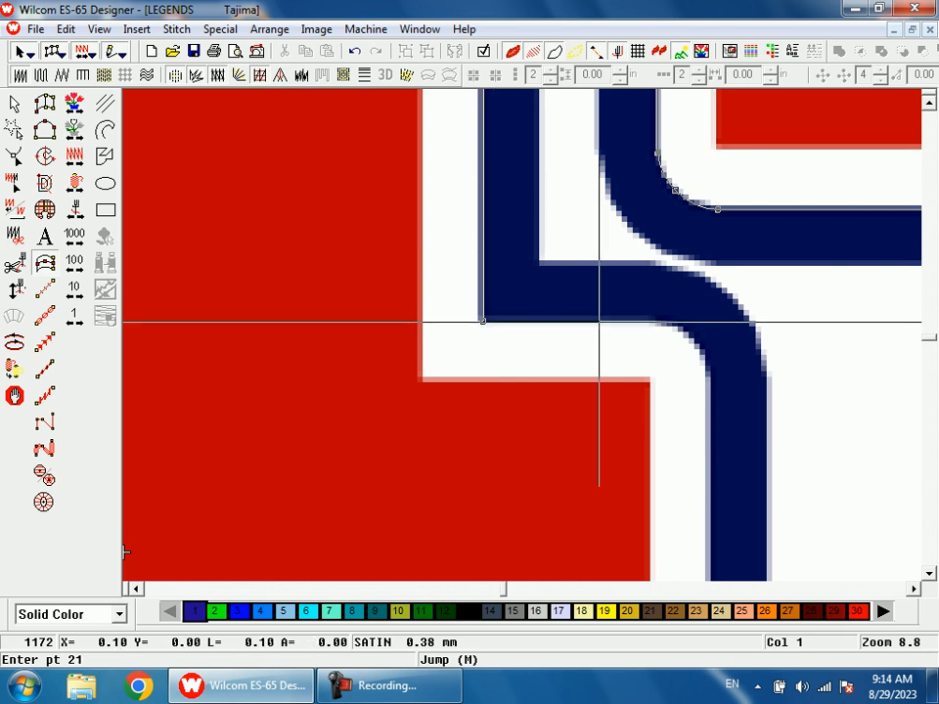
click(657, 320)
click(690, 336)
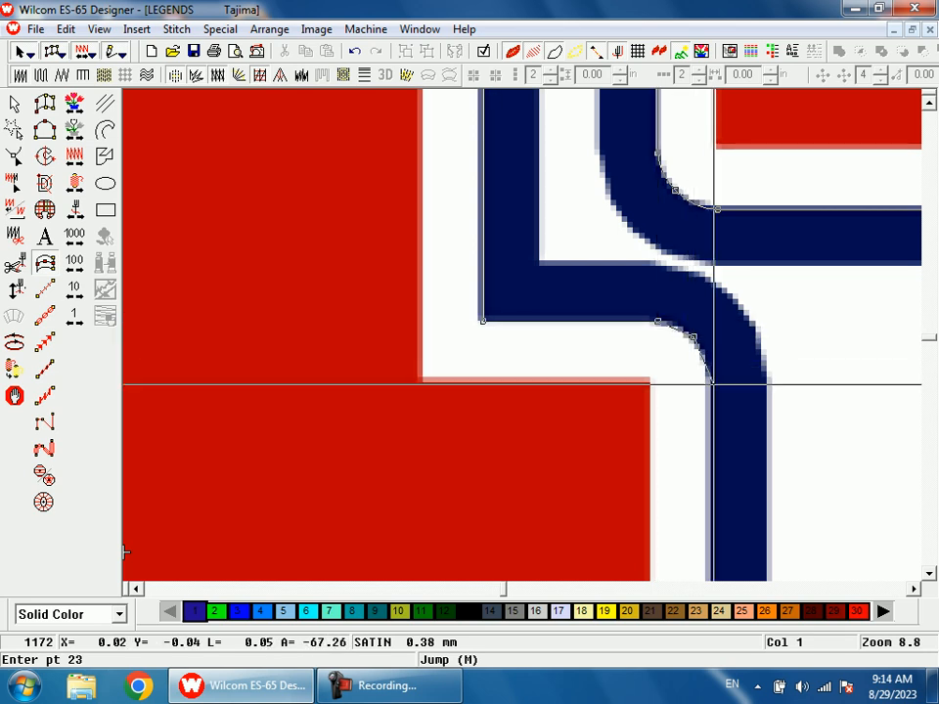
click(707, 380)
- Trace the E's outline around the middle arm's rounded lower corner and along its underside to the stem
key(shift+z)
key(shift+z)
key(b)
drag(520, 384, 573, 489)
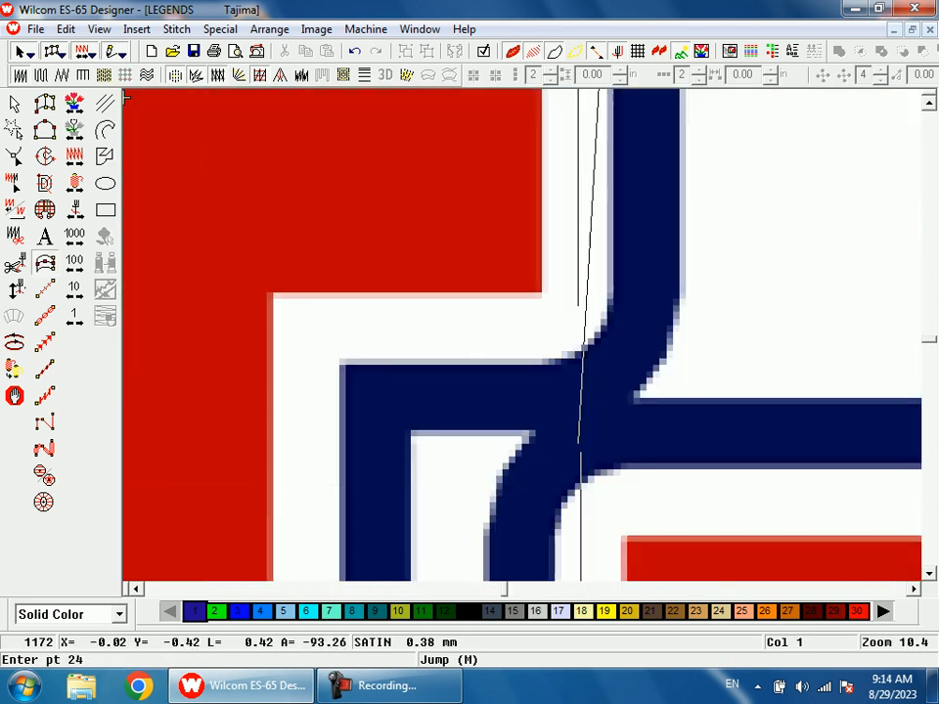
click(608, 305)
click(588, 348)
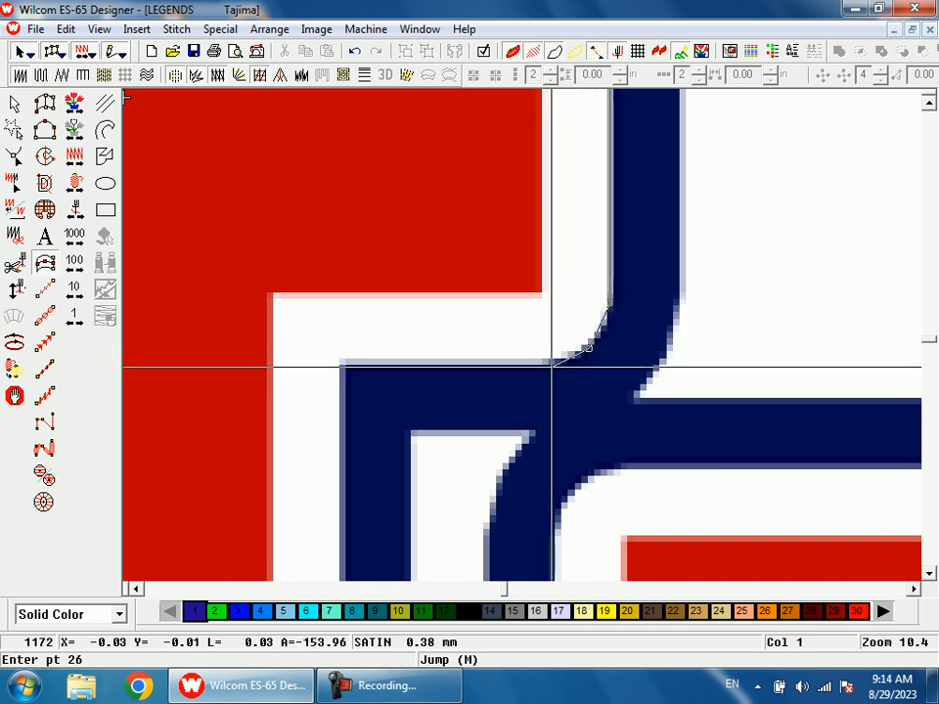
click(548, 365)
click(341, 371)
- Trace the E's outline down and across the lower inner notch, then up around the bottom arm's rounded upper-left corner
key(shift+z)
key(shift+z)
key(b)
drag(479, 353, 517, 504)
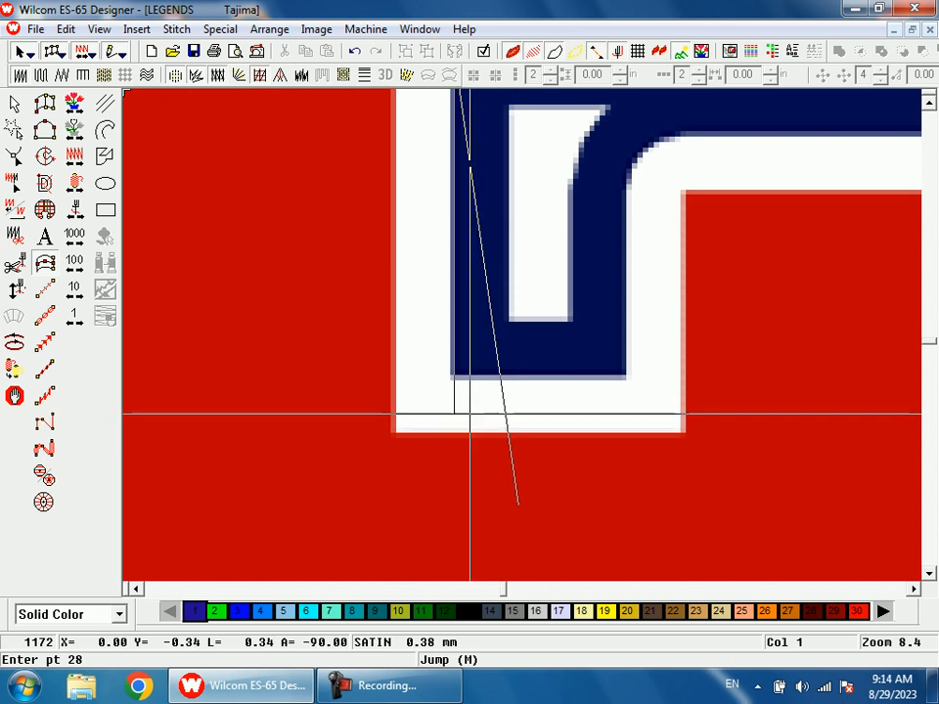
click(454, 375)
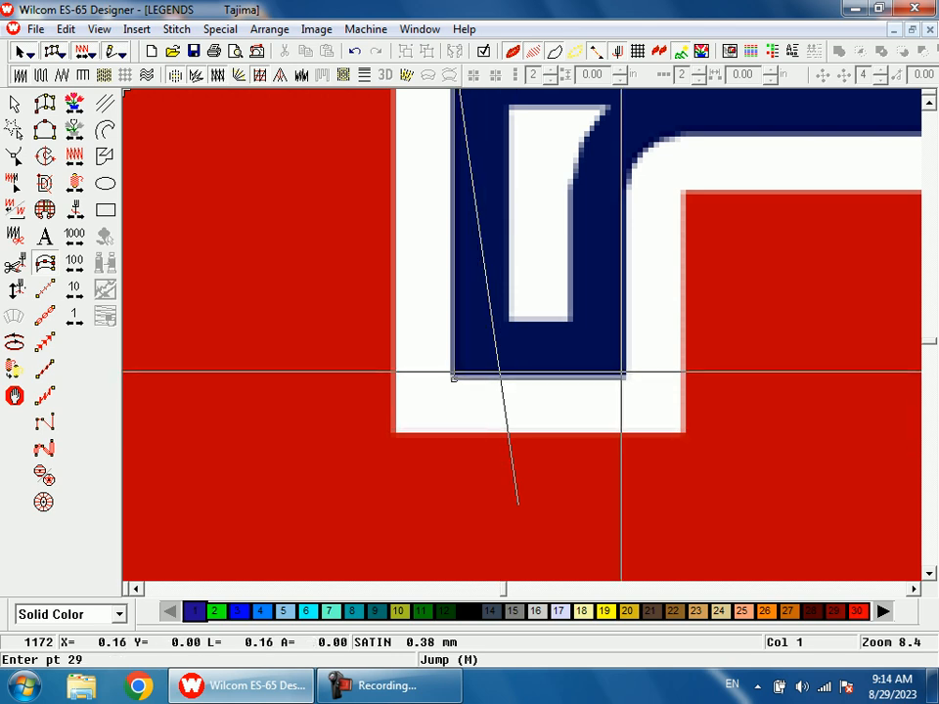
click(627, 189)
right_click(646, 153)
click(676, 135)
- Trace the E's outline along the top of the bottom arm and around its rounded upper-right corner
key(shift+z)
key(shift+z)
key(b)
drag(593, 216, 645, 394)
click(555, 284)
click(583, 295)
click(597, 326)
- Trace the E's outline down the bottom arm's outer edge and around the letter's rounded bottom-right corner
key(shift+z)
key(shift+z)
key(b)
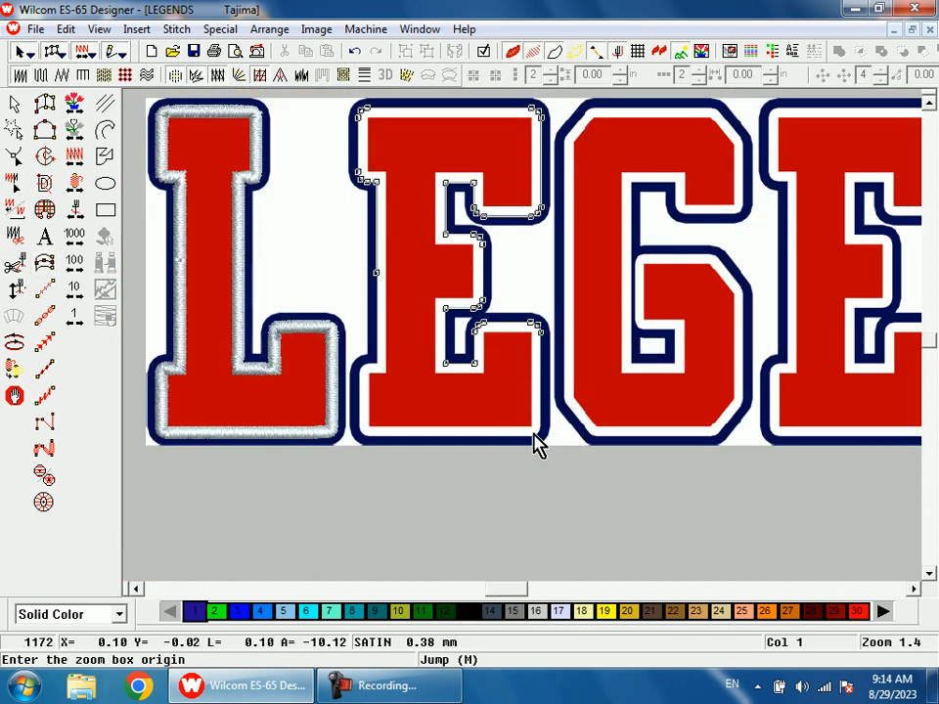
click(538, 442)
click(576, 437)
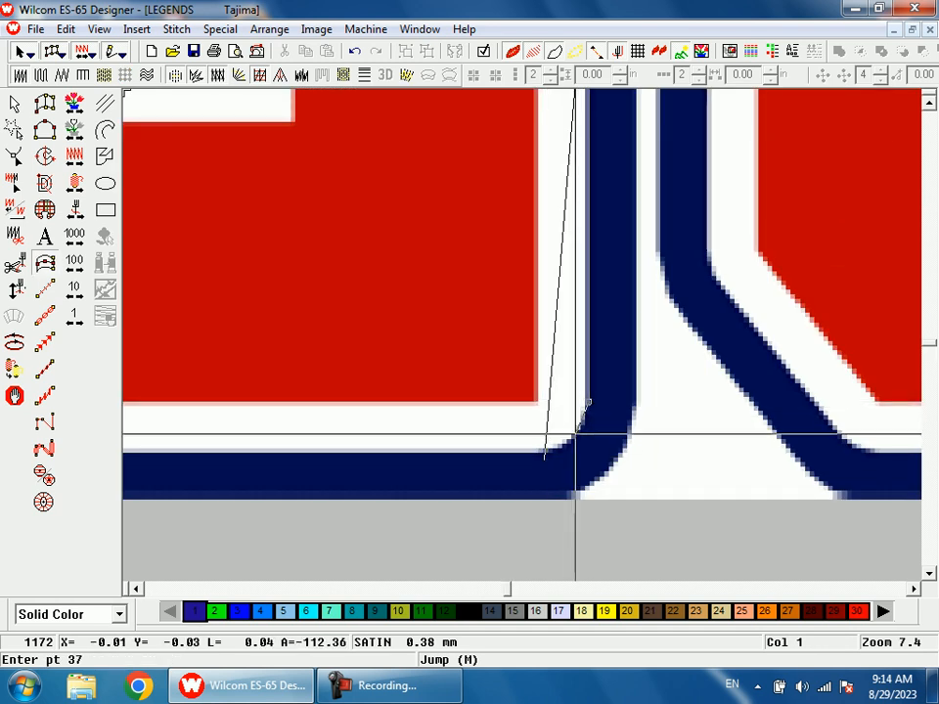
click(549, 446)
click(540, 453)
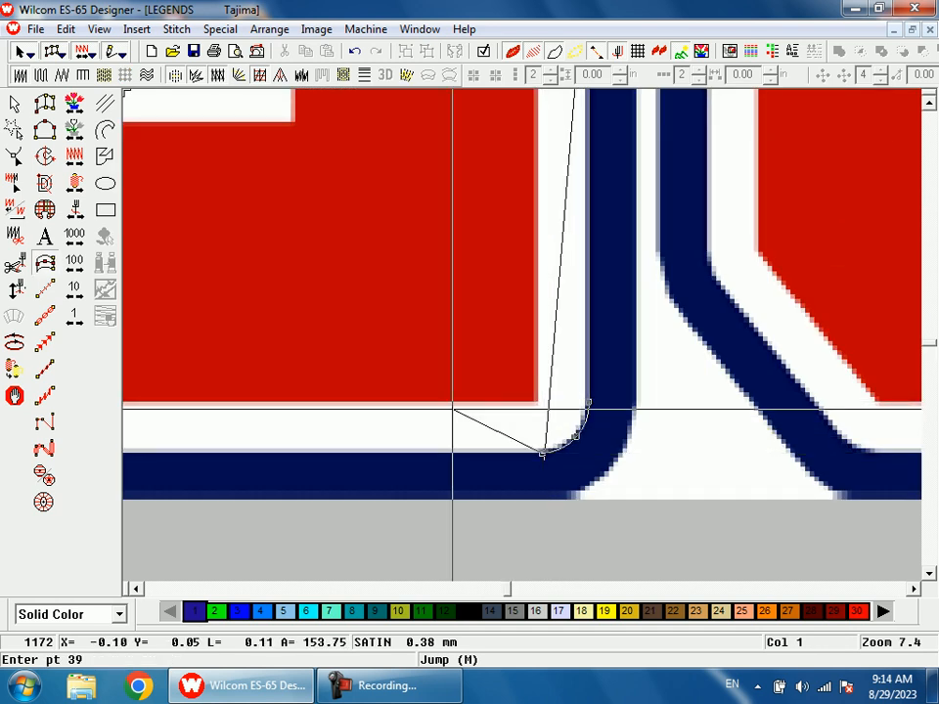
- Trace the E's outline along the bottom edge, around the bottom-left corner and over the lower serif's rounded upper corner
key(shift+z)
key(shift+z)
key(b)
drag(264, 254, 376, 386)
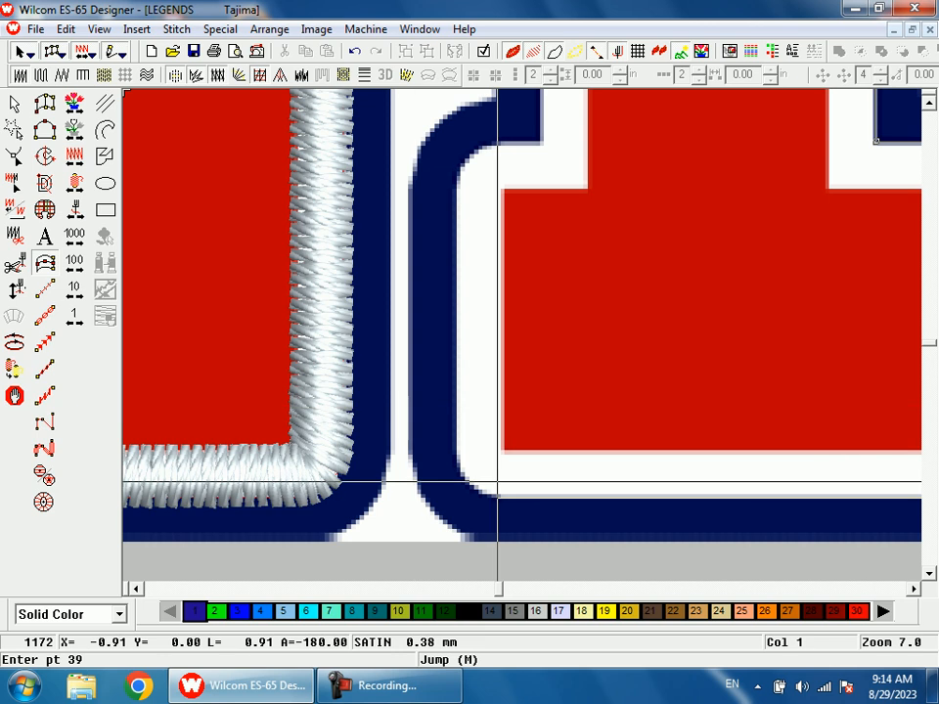
click(473, 486)
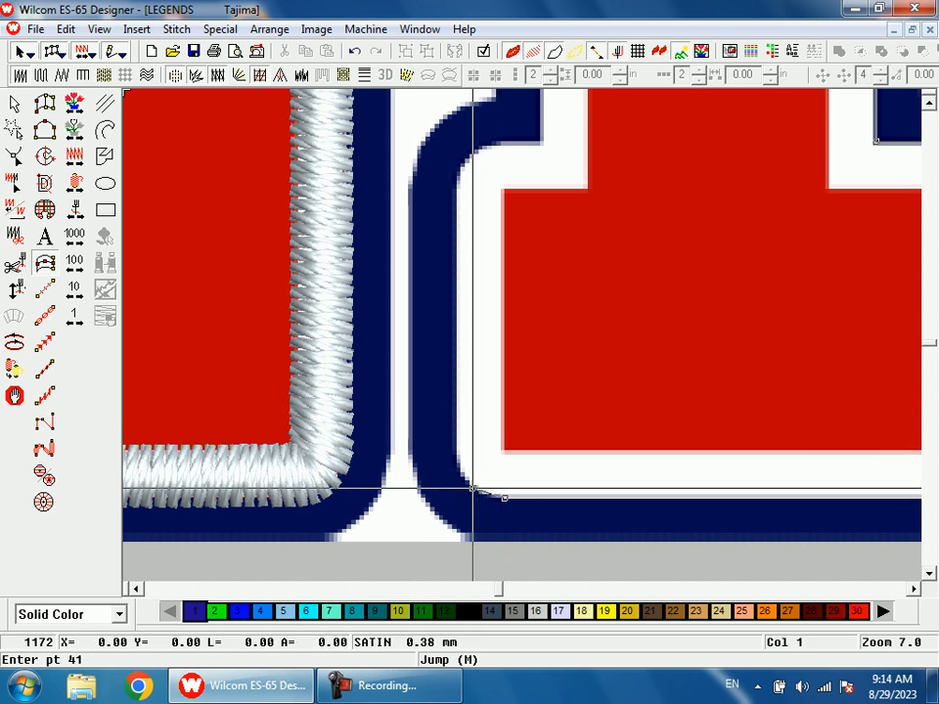
click(456, 189)
click(468, 157)
click(497, 143)
- Close the E's outline up the stem at its starting point and generate the satin stitches
key(shift+z)
key(shift+z)
key(shift+z)
key(b)
drag(510, 230, 546, 350)
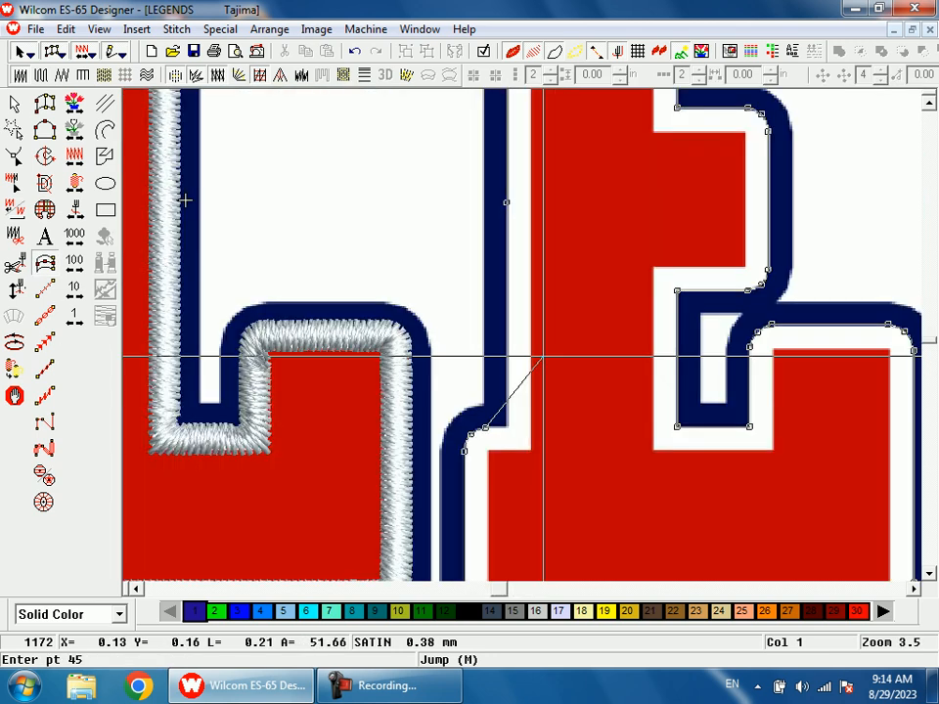
key(d)
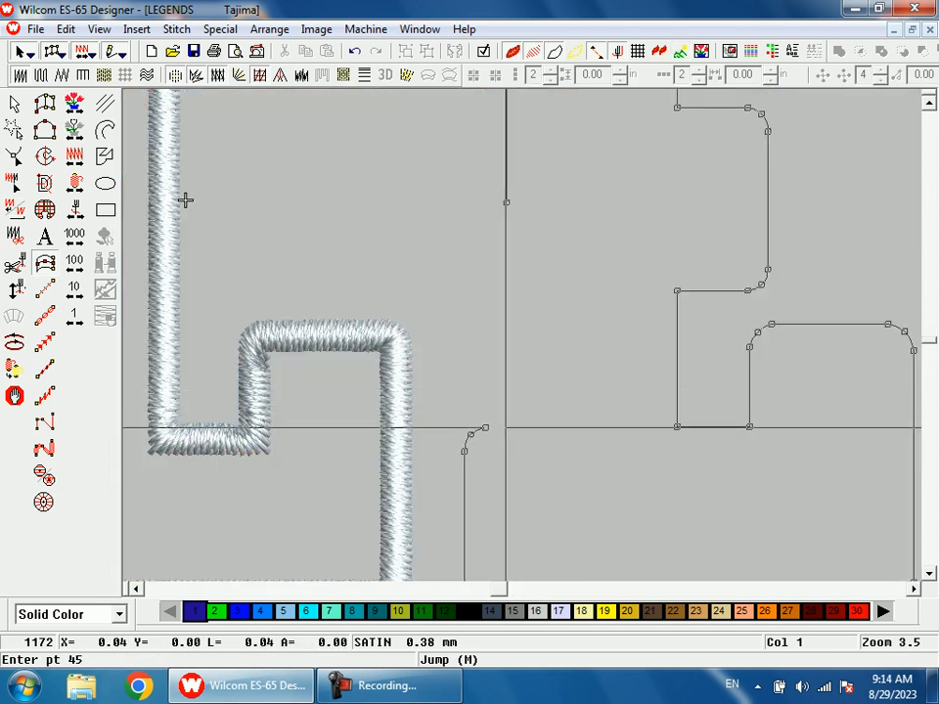
key(d)
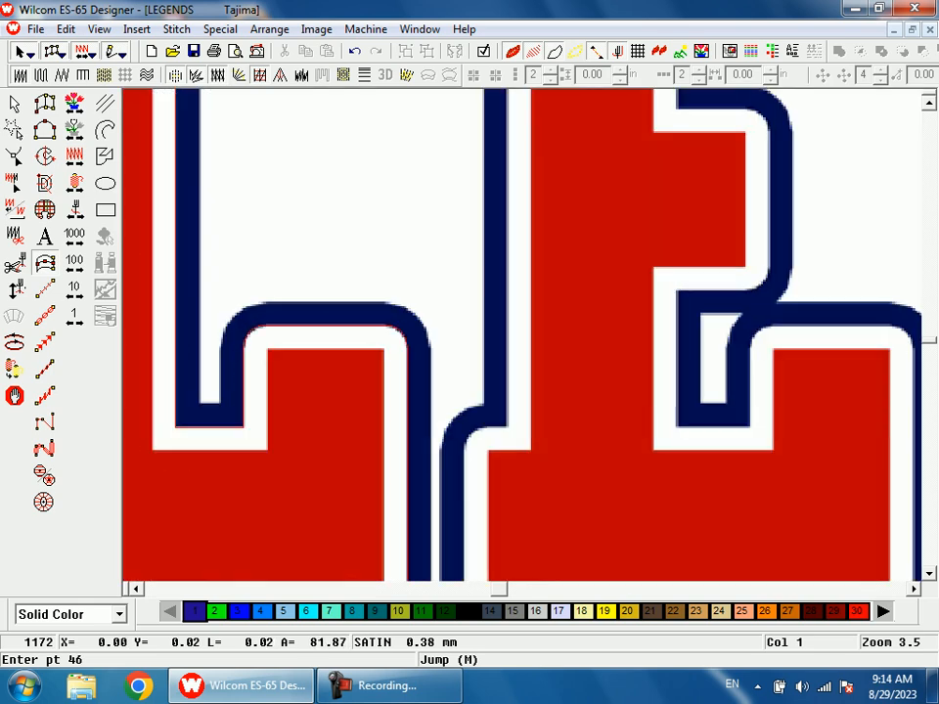
key(d)
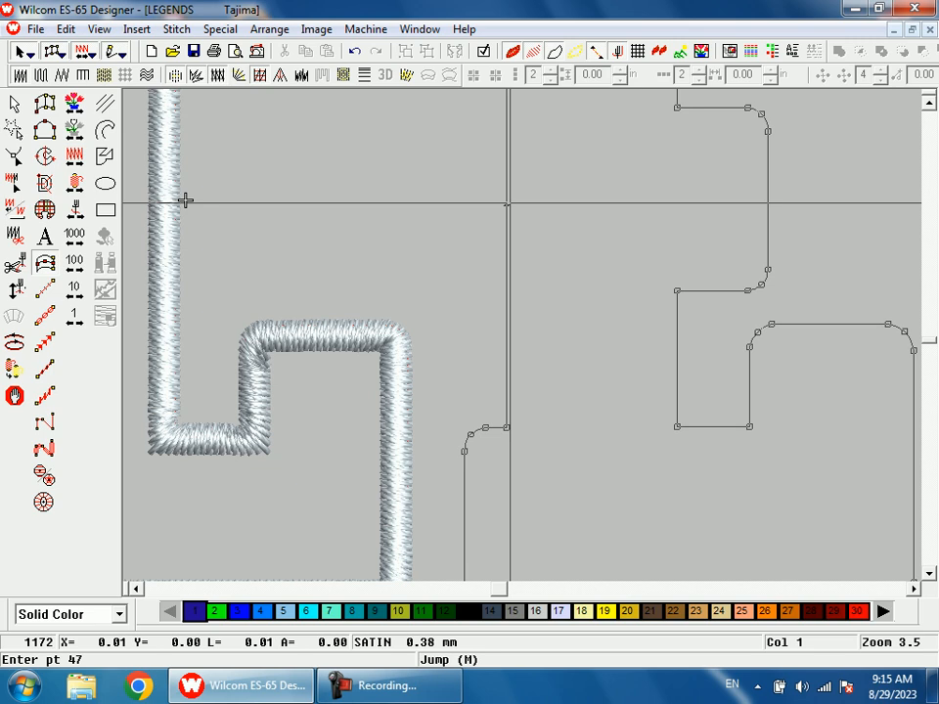
key(Return)
- Recolor the finished E outline with thread color 17 and make that color current
key(shift+z)
key(d)
key(Escape)
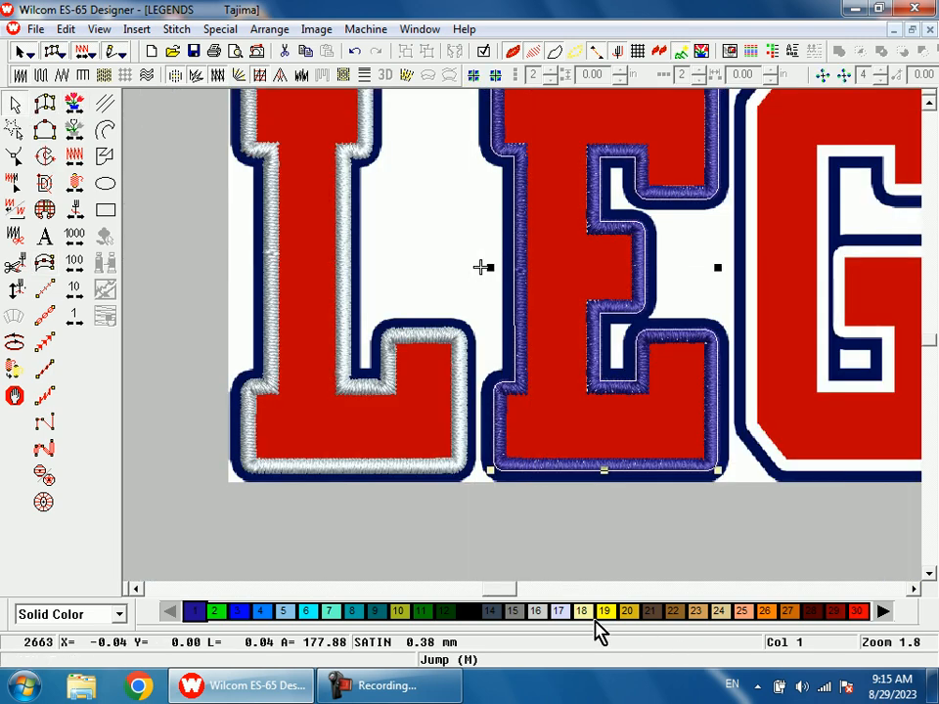
key(t)
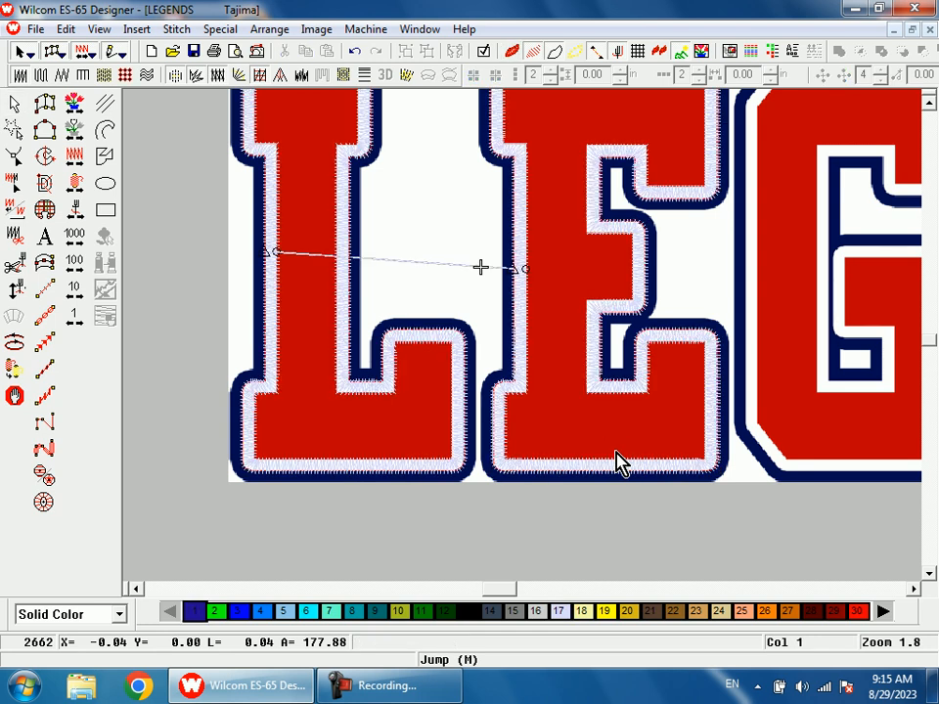
click(616, 453)
key(Escape)
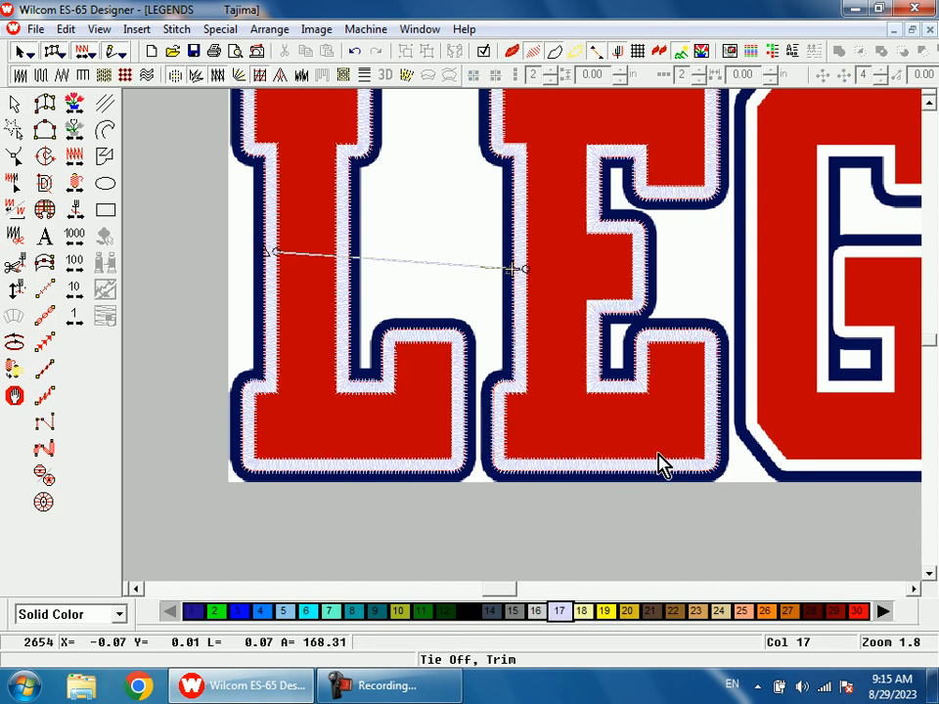
- Start an Input C column for the G partway up its straight left outer edge
scroll(656, 453, up, 1)
key(shift+z)
key(t)
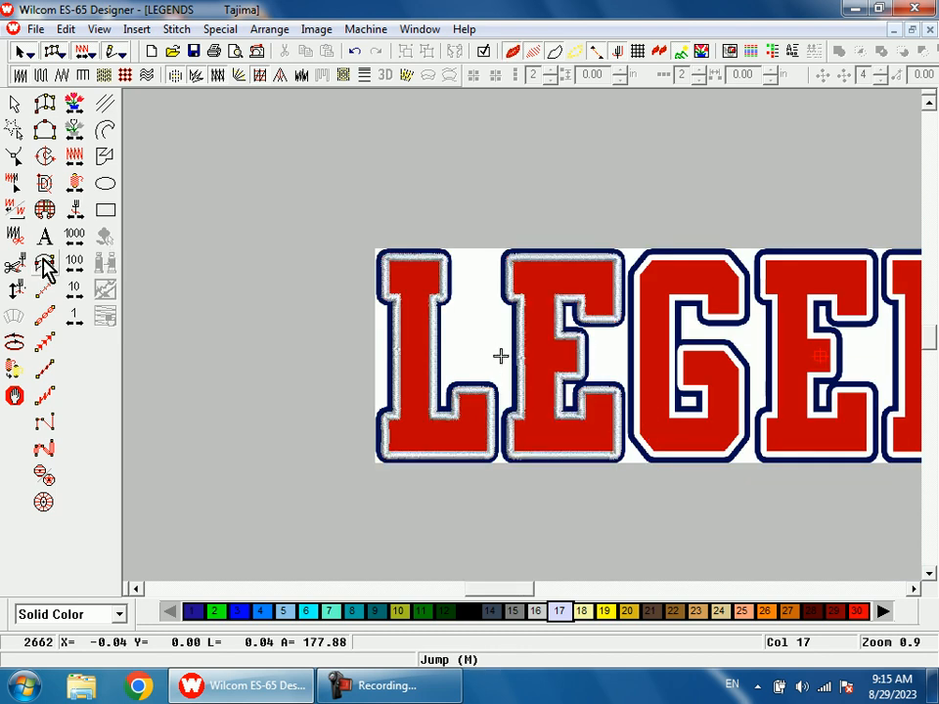
key(shift+z)
key(m)
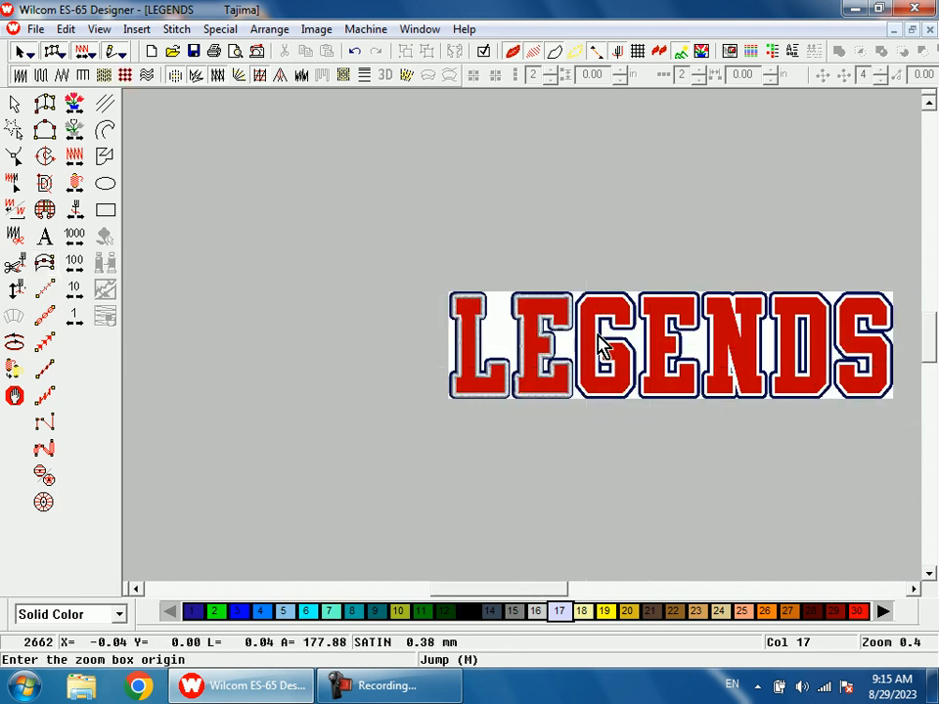
drag(587, 300, 607, 371)
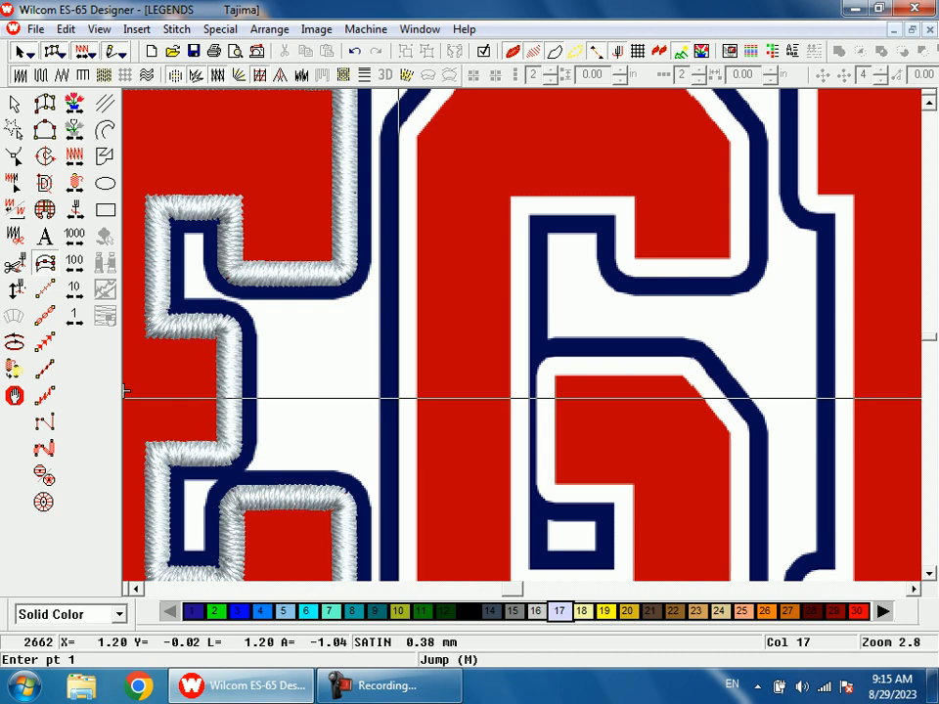
key(shift+z)
key(b)
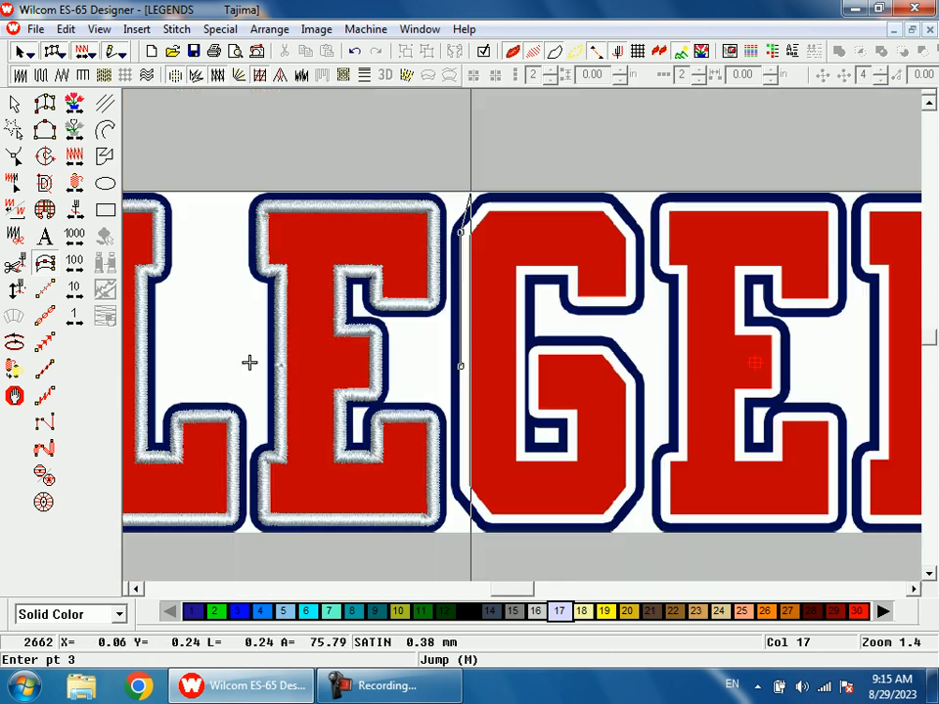
- Trace the G's outline up the left edge and around the slanted upper-left corner onto the top edge
drag(474, 187, 516, 284)
key(BackSpace)
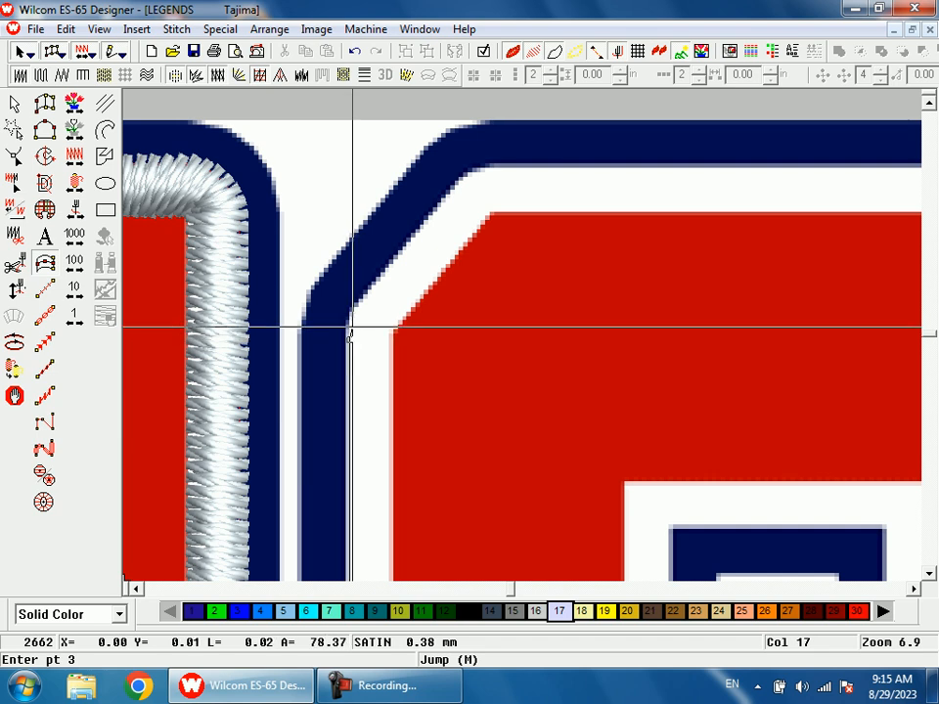
click(349, 320)
click(350, 307)
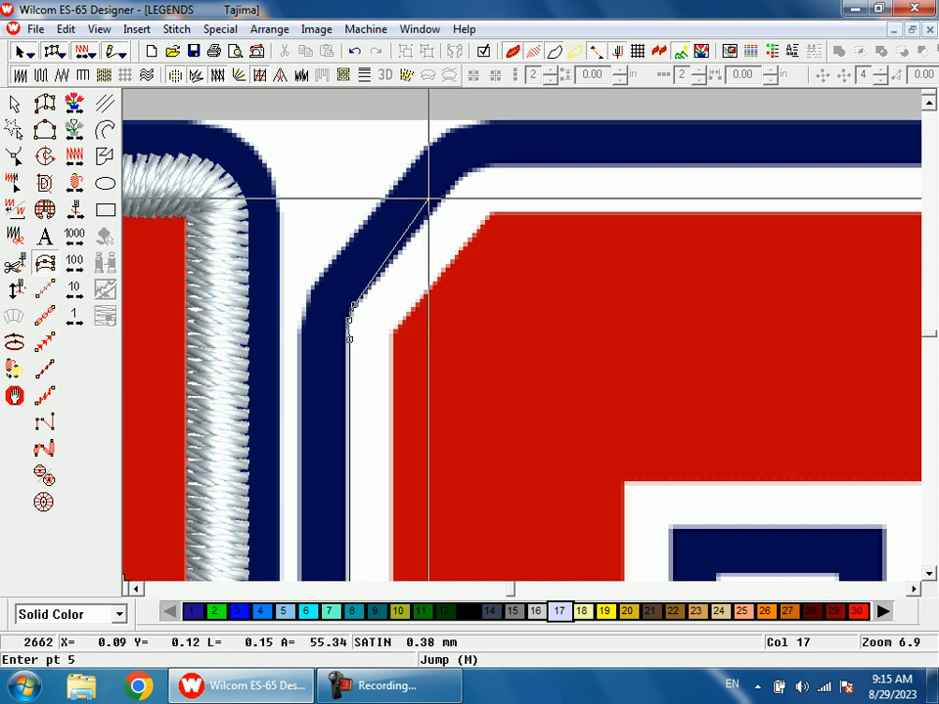
click(471, 173)
click(494, 168)
- Trace the G's outline along the top edge and around the bend into the upper-right diagonal
key(shift+z)
key(shift+z)
key(b)
drag(640, 254, 655, 337)
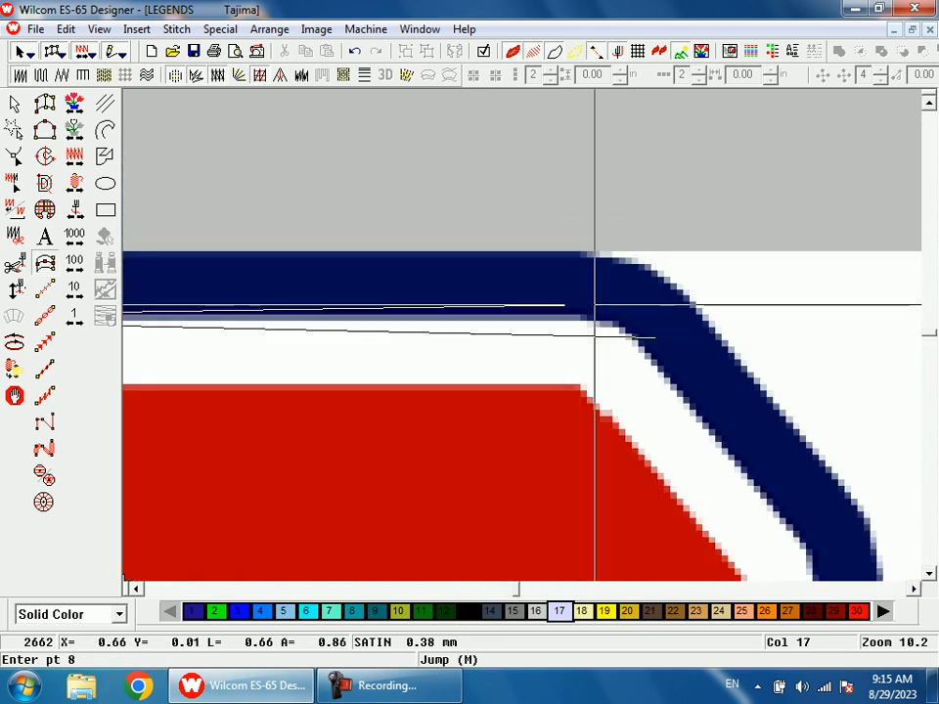
click(582, 316)
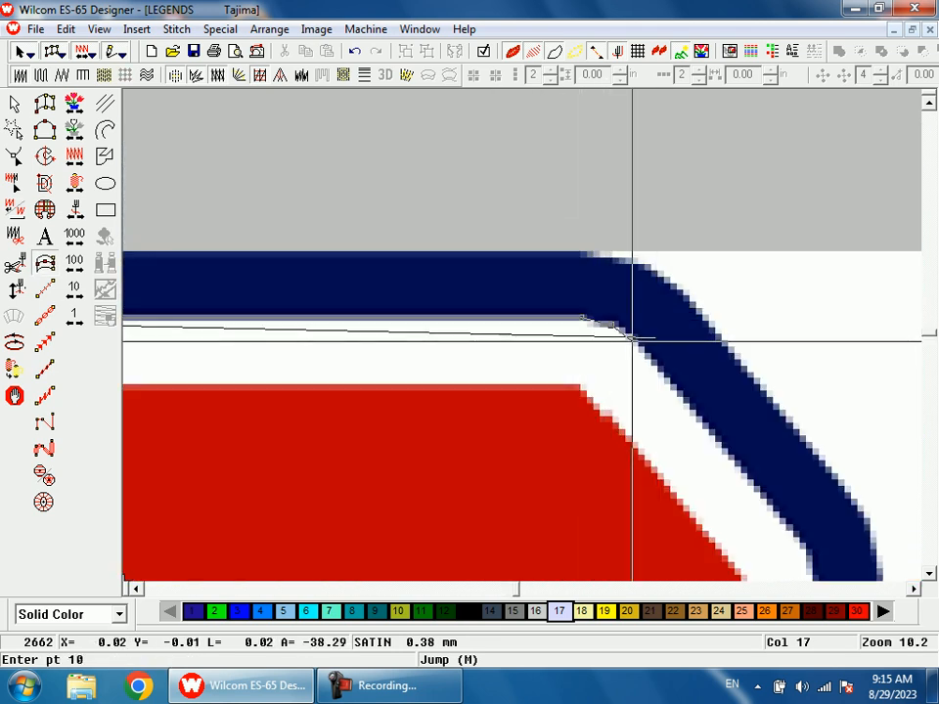
click(638, 338)
- Trace the G's outline down the upper-right diagonal and around its lower bend onto the right edge
key(shift+z)
key(shift+z)
key(b)
drag(597, 430, 580, 394)
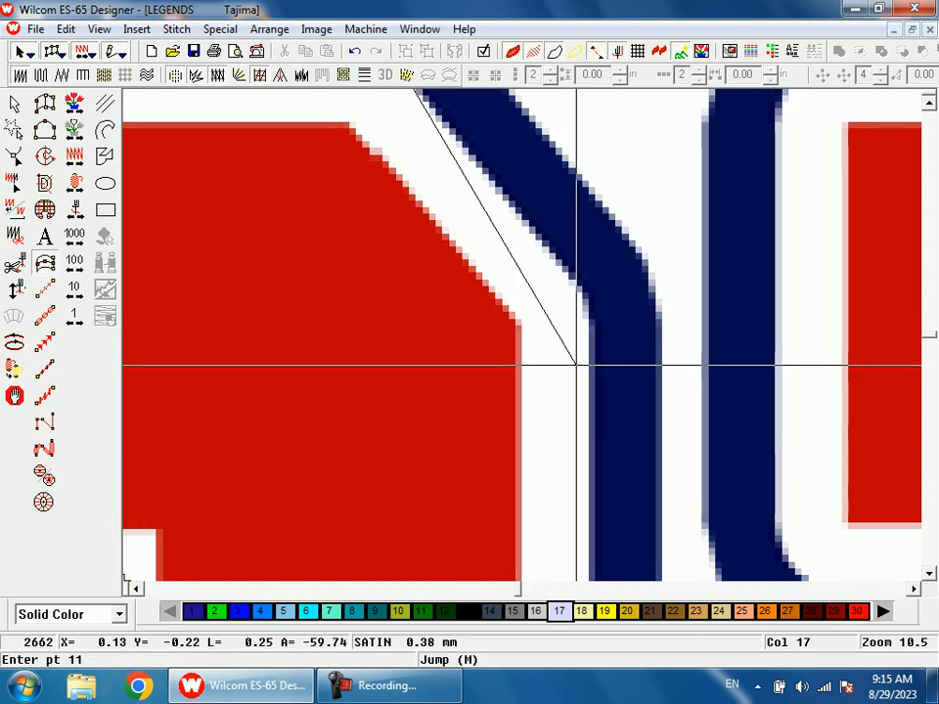
click(574, 281)
click(585, 315)
click(583, 326)
- Trace the G's upper arm down its right edge and around the rounded lower-right corner
key(shift+z)
key(shift+z)
key(b)
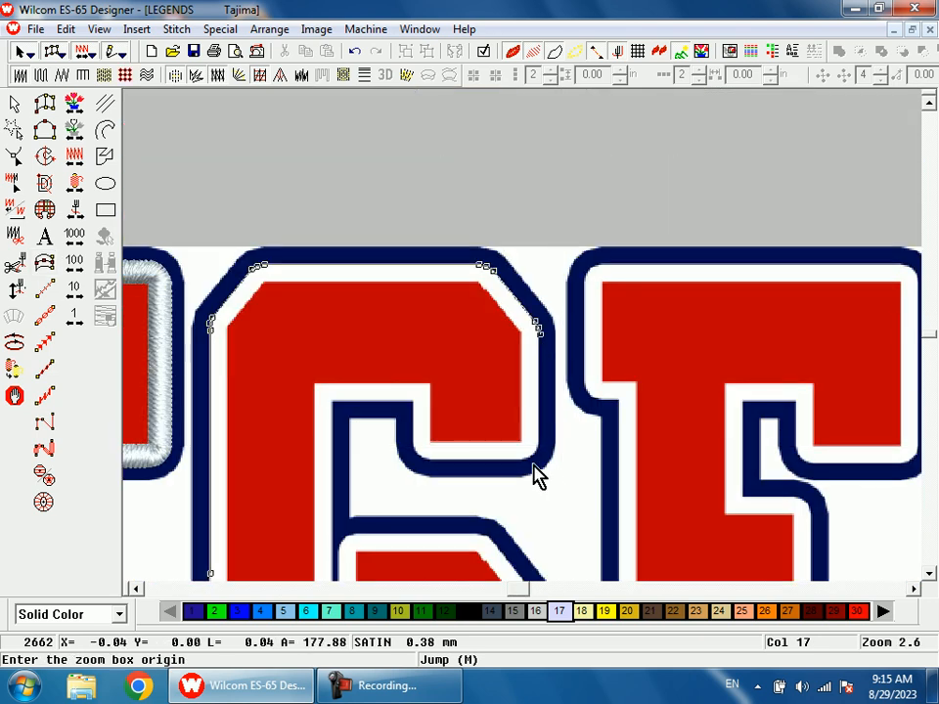
drag(554, 491, 479, 393)
click(612, 323)
click(578, 368)
- Trace the upper arm's bottom edge, its rounded lower-left corner and the edge up to the G's inner opening
key(shift+z)
key(shift+z)
key(b)
drag(383, 319, 446, 404)
click(520, 424)
click(479, 401)
click(454, 344)
click(456, 181)
- Trace the G's inner opening down its left side, around the small lower box and the crossbar's rounded lower-left corner
key(shift+z)
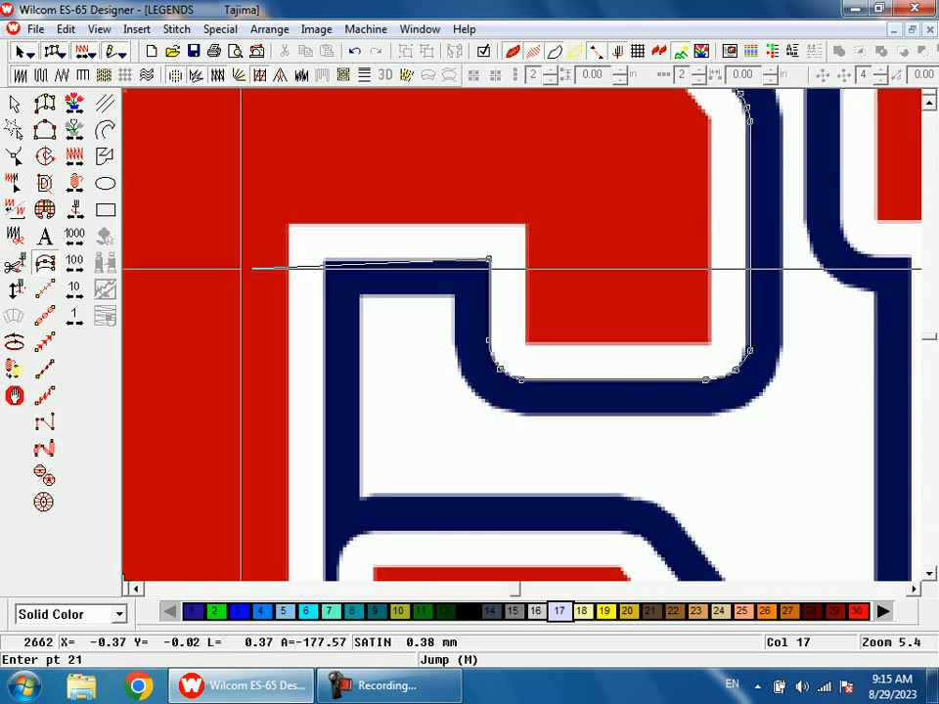
key(shift+z)
key(b)
drag(432, 453, 479, 550)
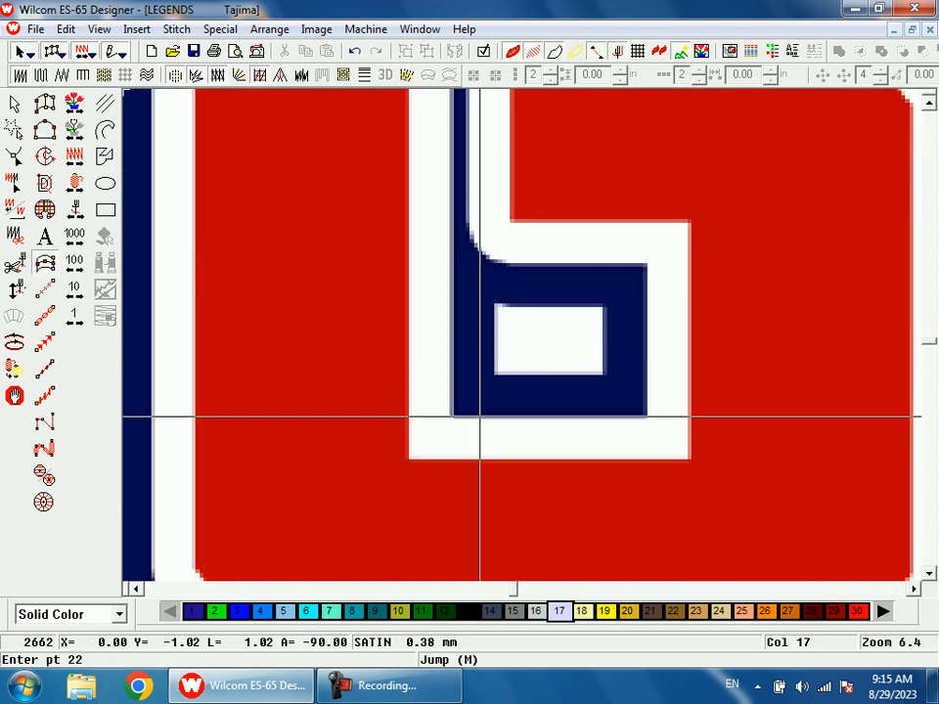
click(450, 418)
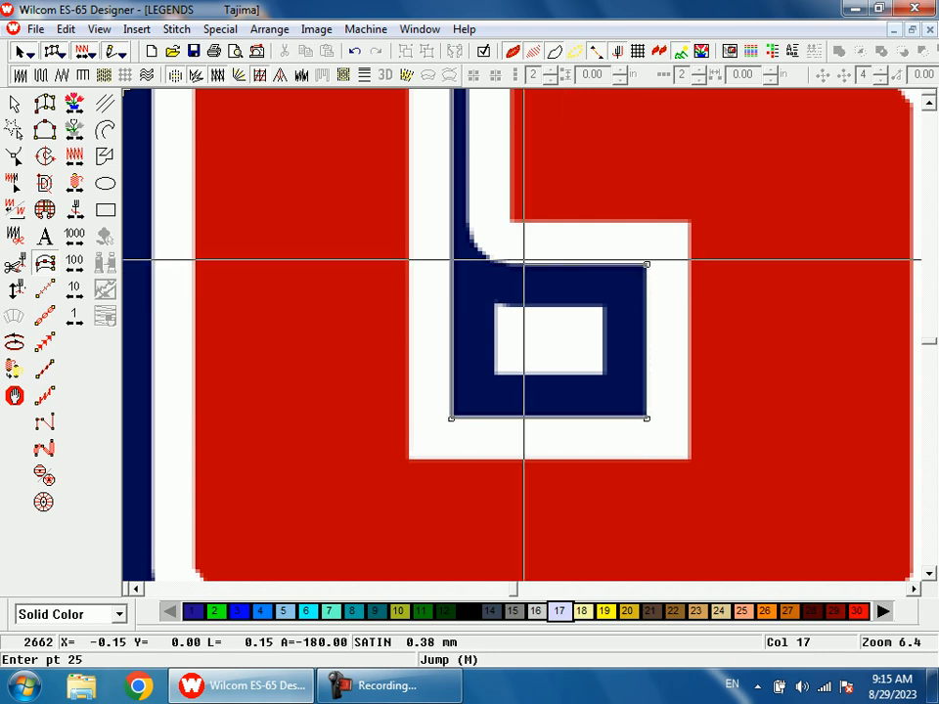
click(511, 262)
click(483, 253)
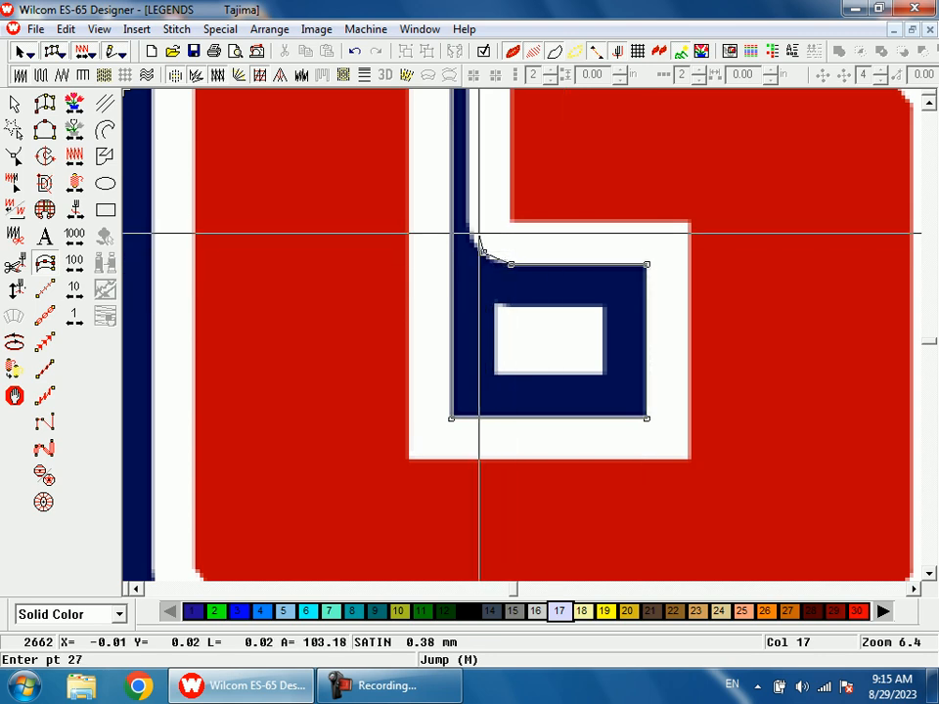
click(468, 225)
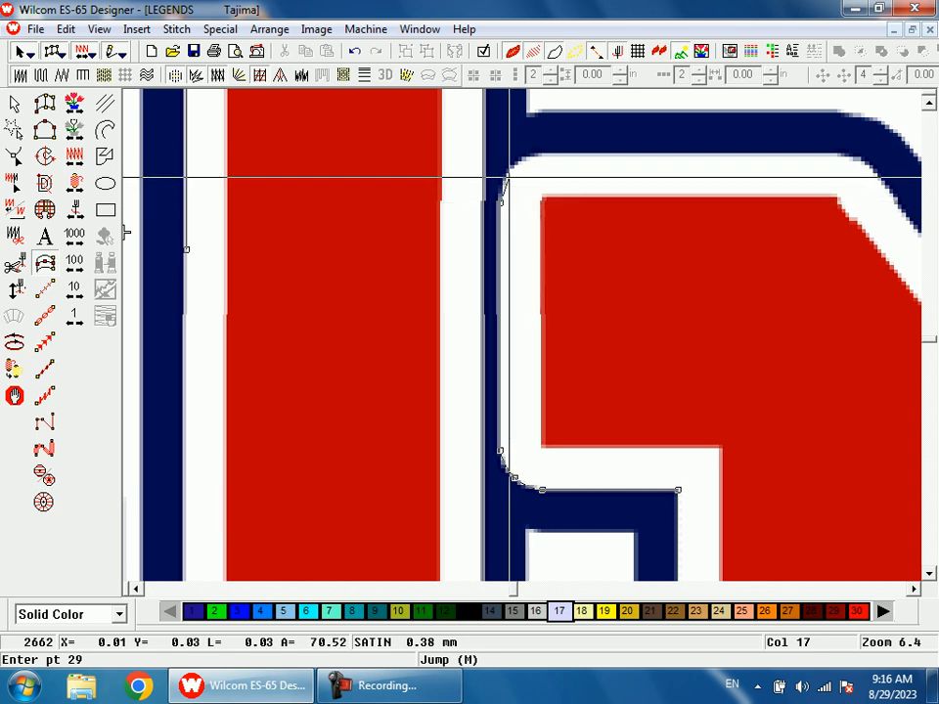
- Trace around the crossbar's rounded upper-left corner and along its top edge to the start of the right diagonal
click(507, 172)
click(536, 156)
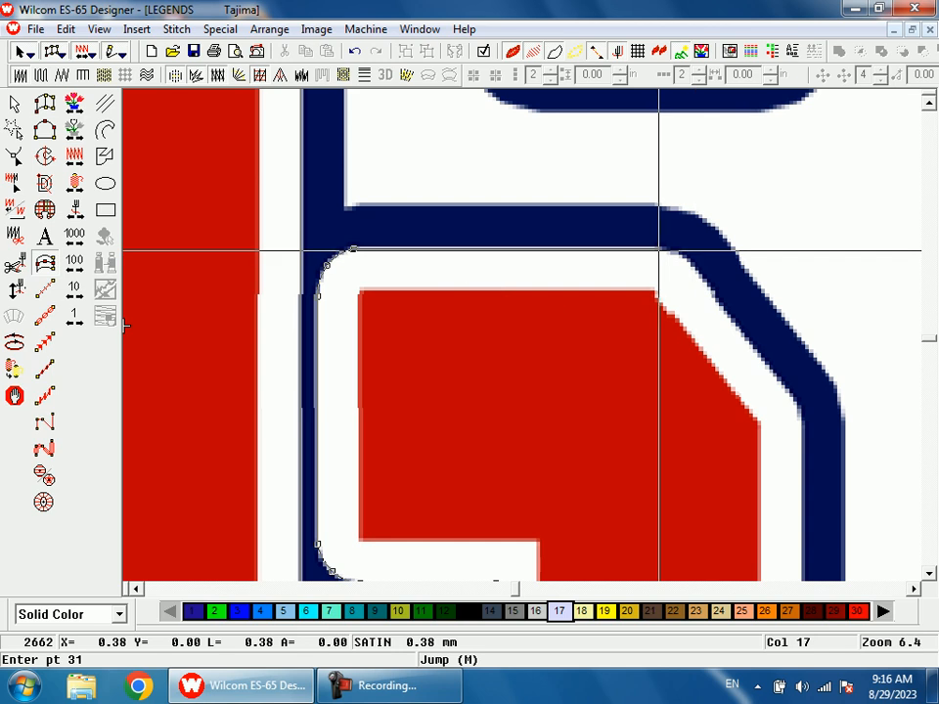
click(655, 249)
click(680, 256)
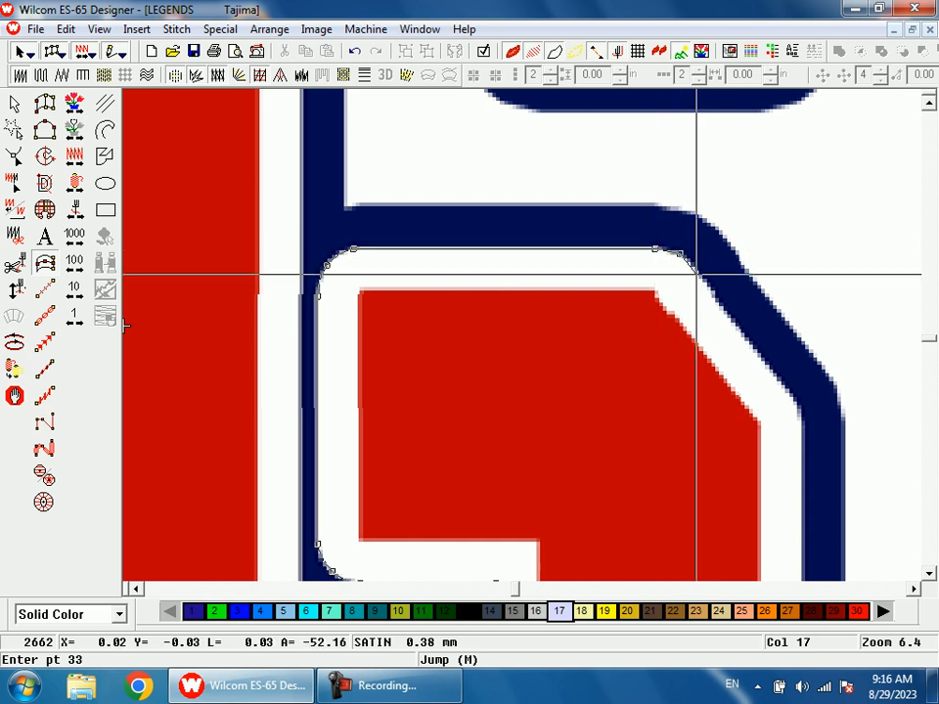
click(698, 266)
- Trace the G's outline down the crossbar's diagonal and around the bend onto the lower right edge
key(shift+z)
key(shift+z)
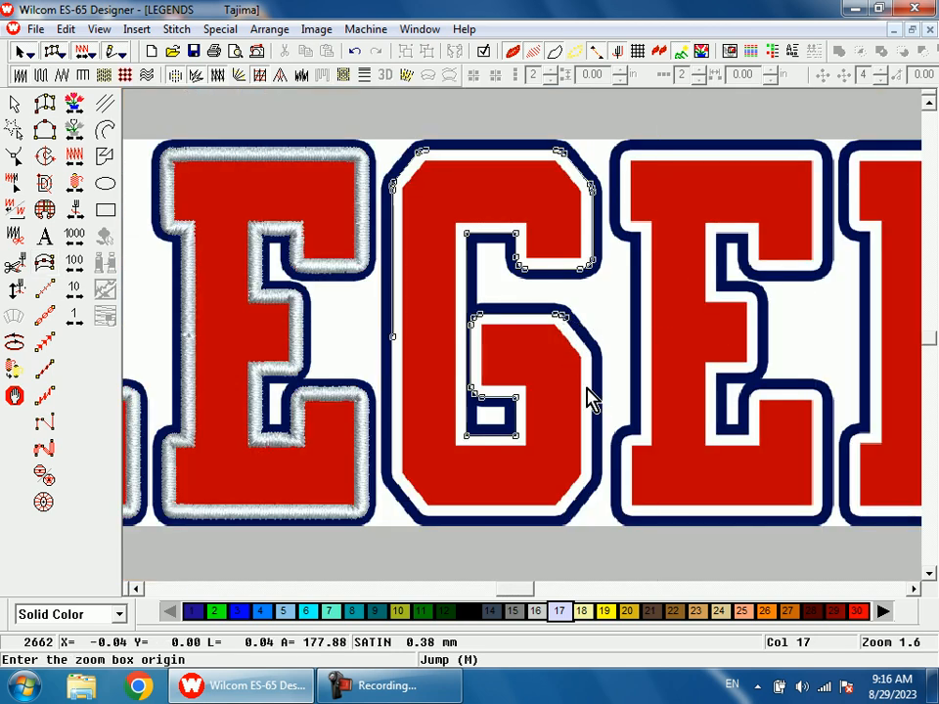
drag(563, 325, 599, 426)
click(566, 205)
click(574, 227)
click(578, 253)
- Trace the G's outline down the right edge and around the slanted lower-right corner toward the bottom edge
key(shift+z)
key(shift+z)
key(b)
drag(502, 414, 551, 547)
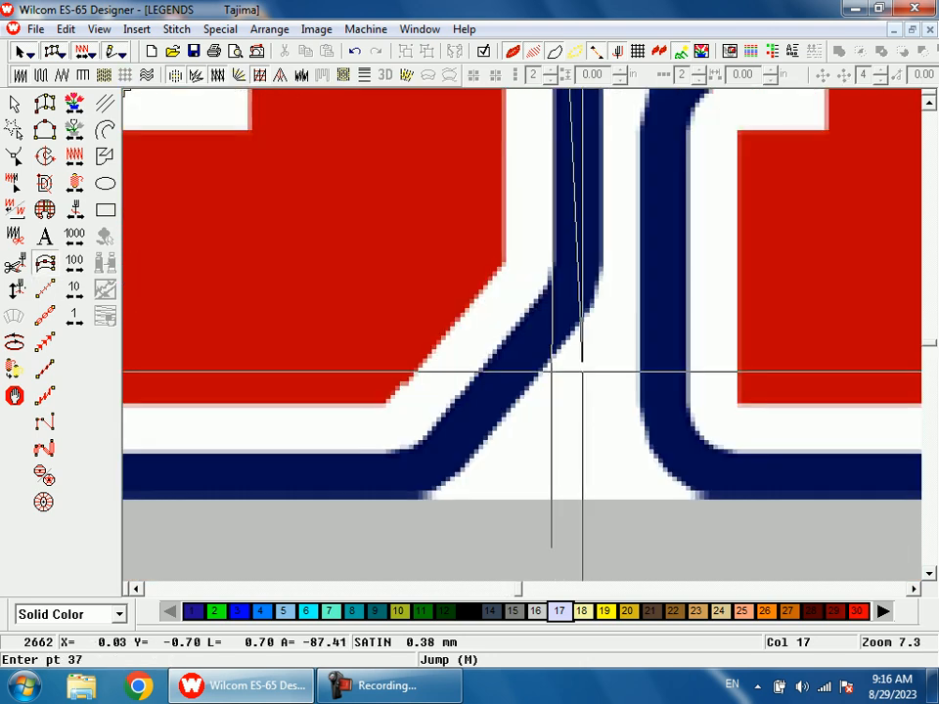
click(553, 253)
click(553, 275)
click(547, 292)
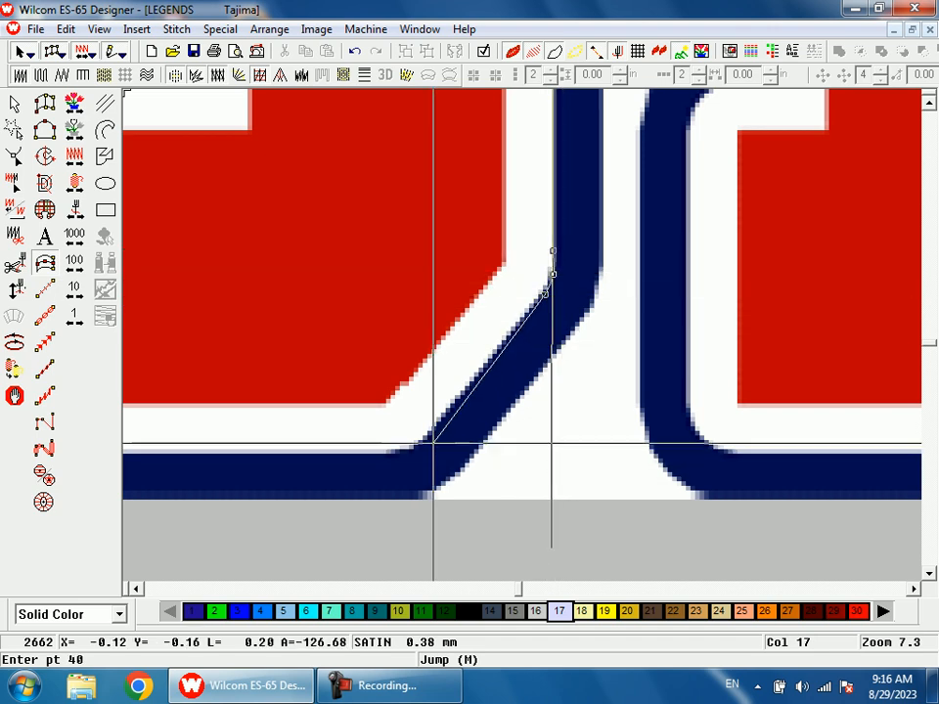
click(428, 436)
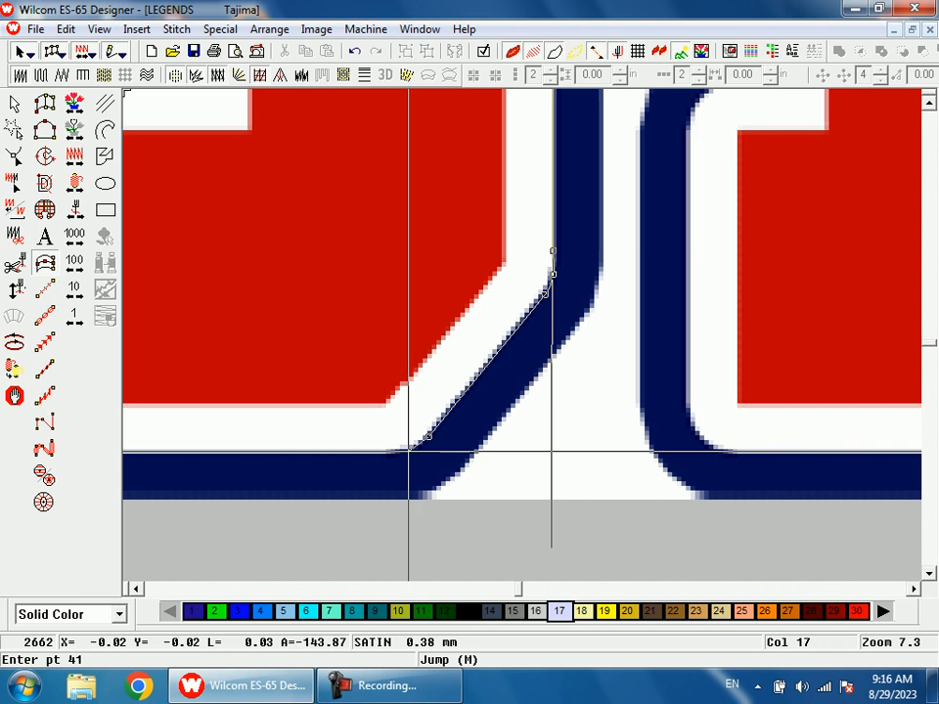
- Trace the G's outline along the bottom edge and up the slanted lower-left corner onto the left edge
key(shift+z)
key(shift+z)
key(b)
drag(357, 360, 425, 391)
click(437, 371)
click(407, 366)
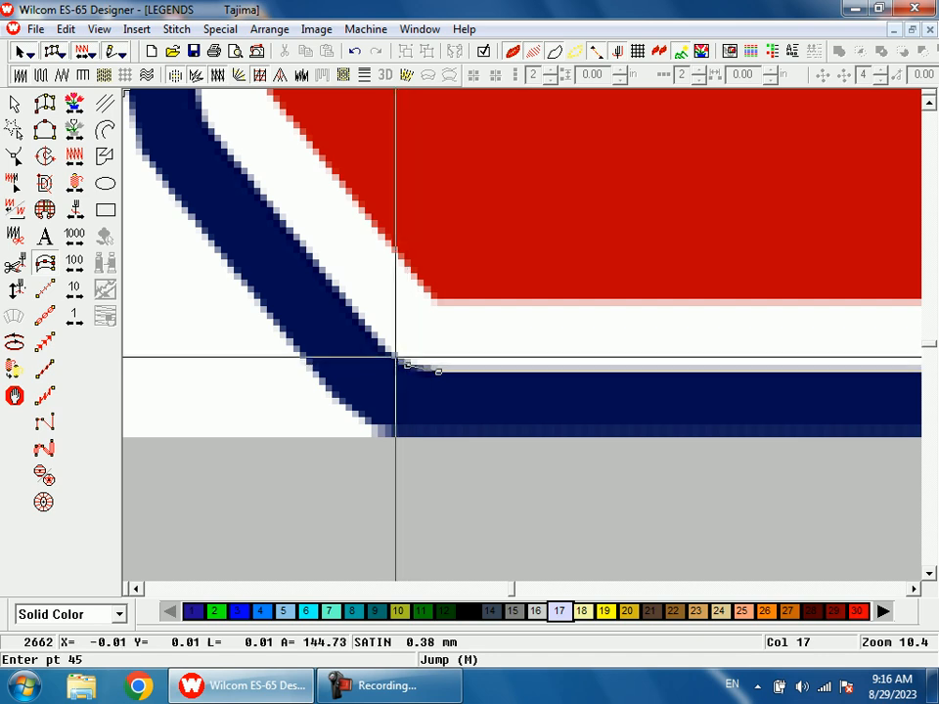
click(388, 356)
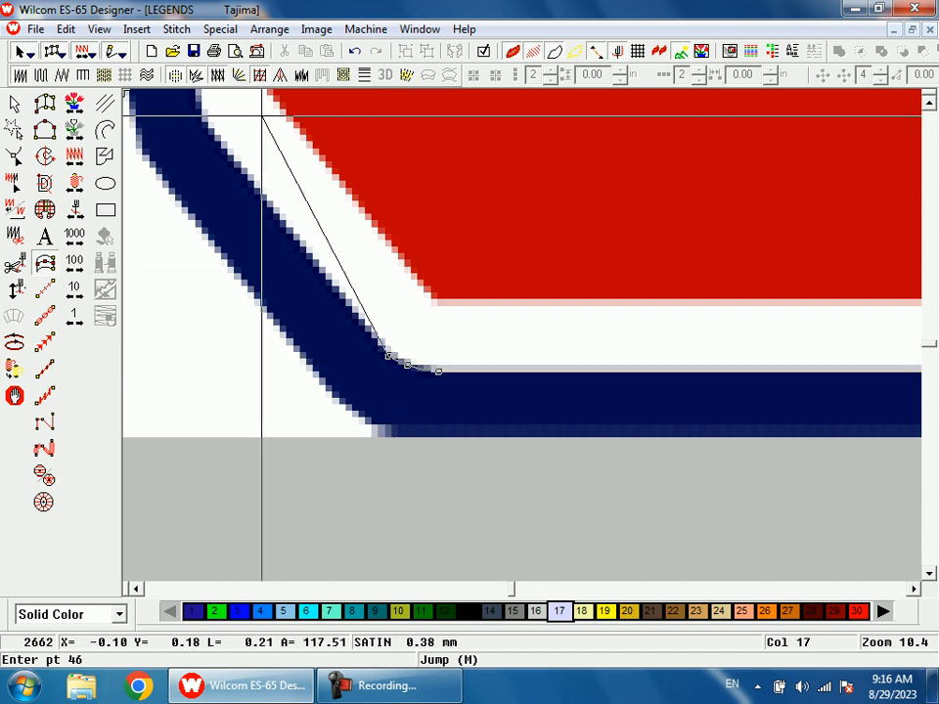
click(452, 356)
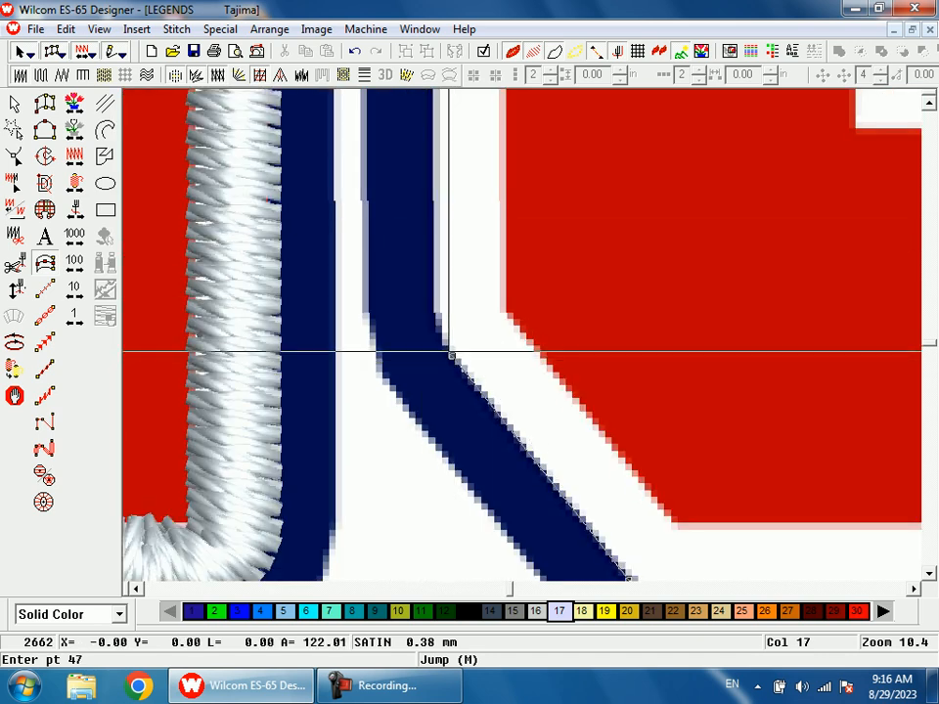
click(439, 338)
click(435, 315)
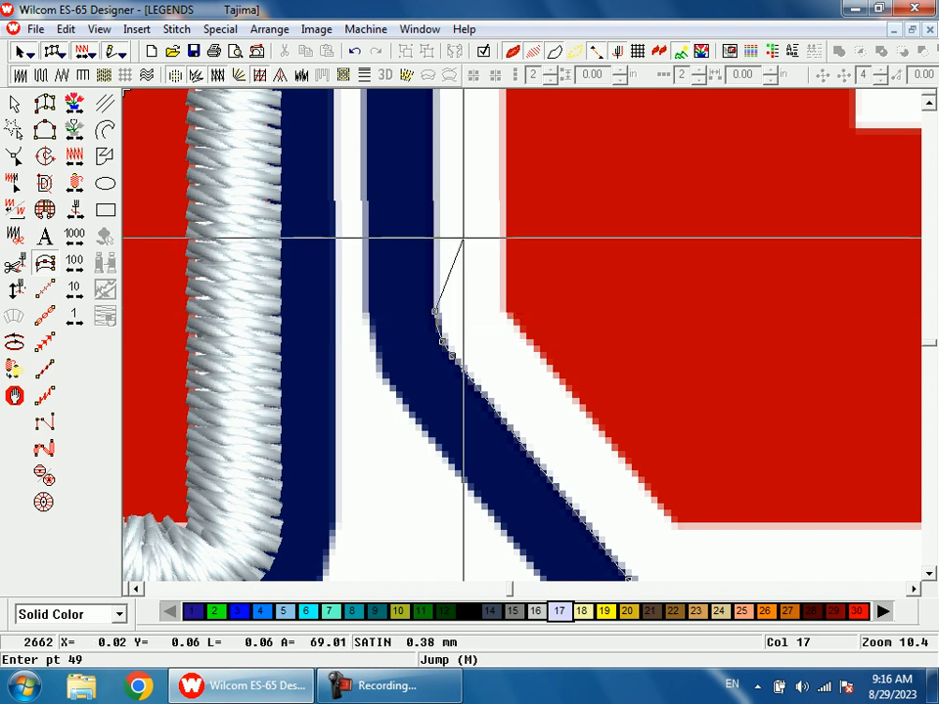
- Close the G's outline at its starting point on the left edge and generate the satin stitches
key(shift+z)
key(shift+z)
key(b)
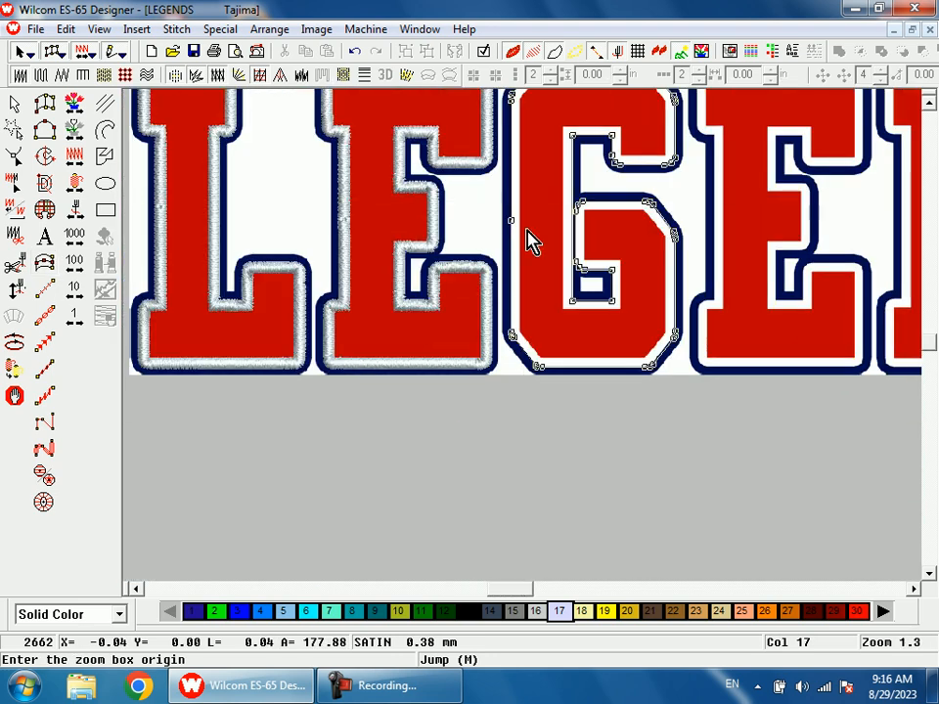
drag(500, 204, 543, 261)
key(shift+z)
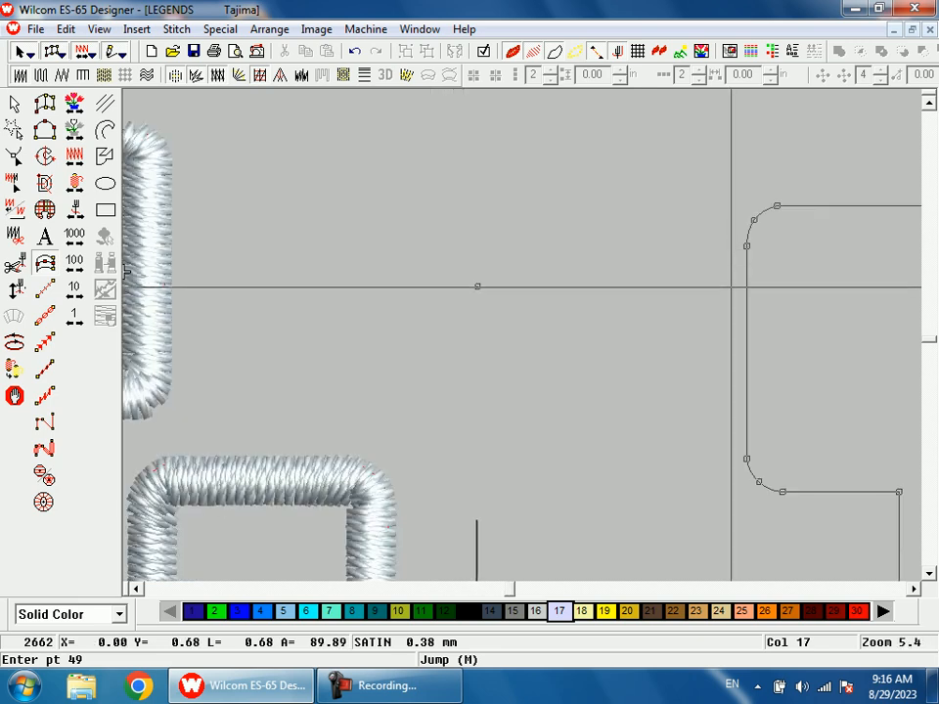
key(Return)
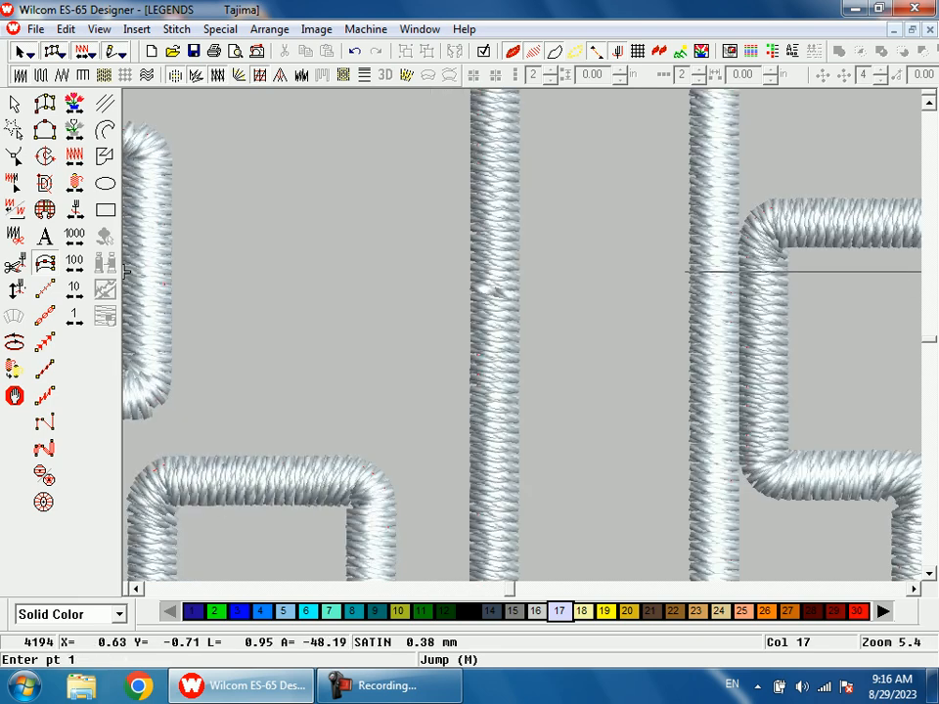
- Reshape the control points at the lower-left corner of the G's satin outline
scroll(498, 347, down, 5)
key(h)
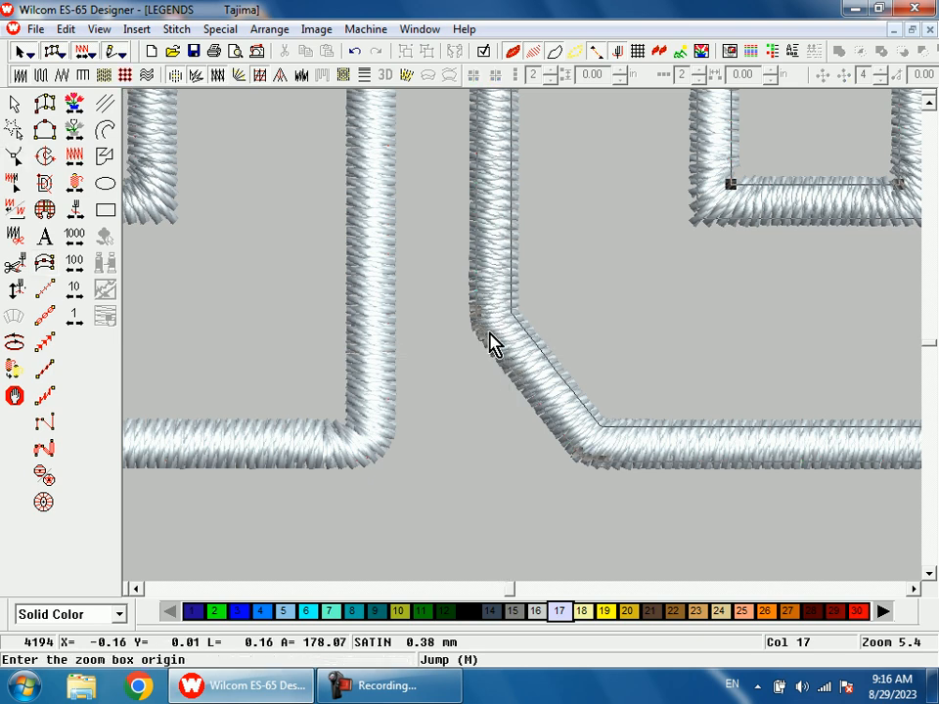
key(b)
drag(449, 248, 507, 361)
key(s)
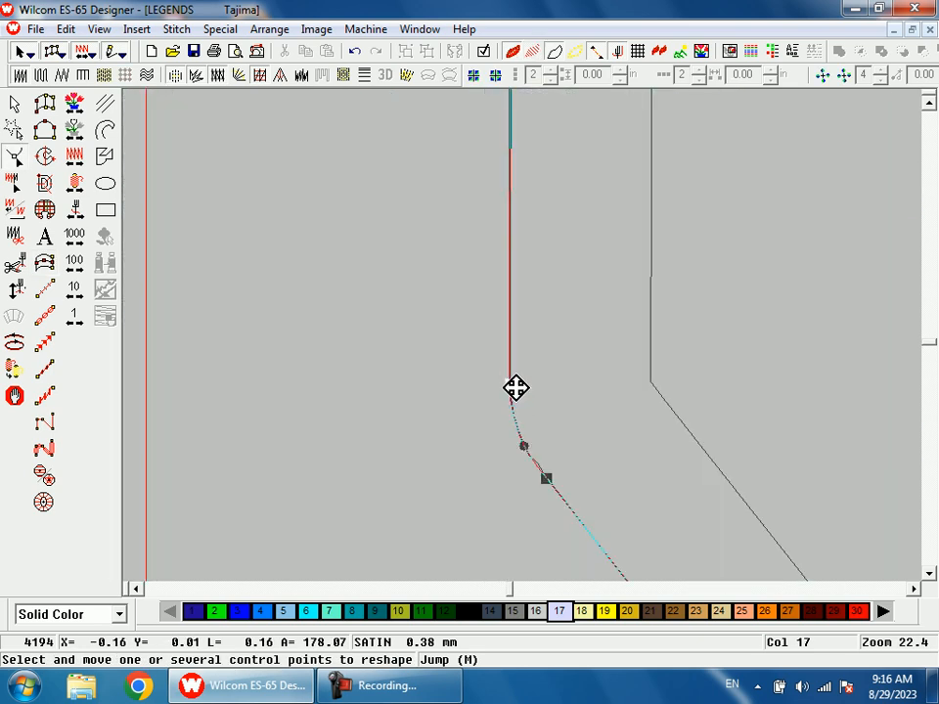
key(s)
- Reshape the control points at the G's upper-left corner to follow the artwork's white band and apply the change
key(shift+z)
key(shift+z)
key(shift+z)
key(shift+z)
scroll(553, 209, up, 3)
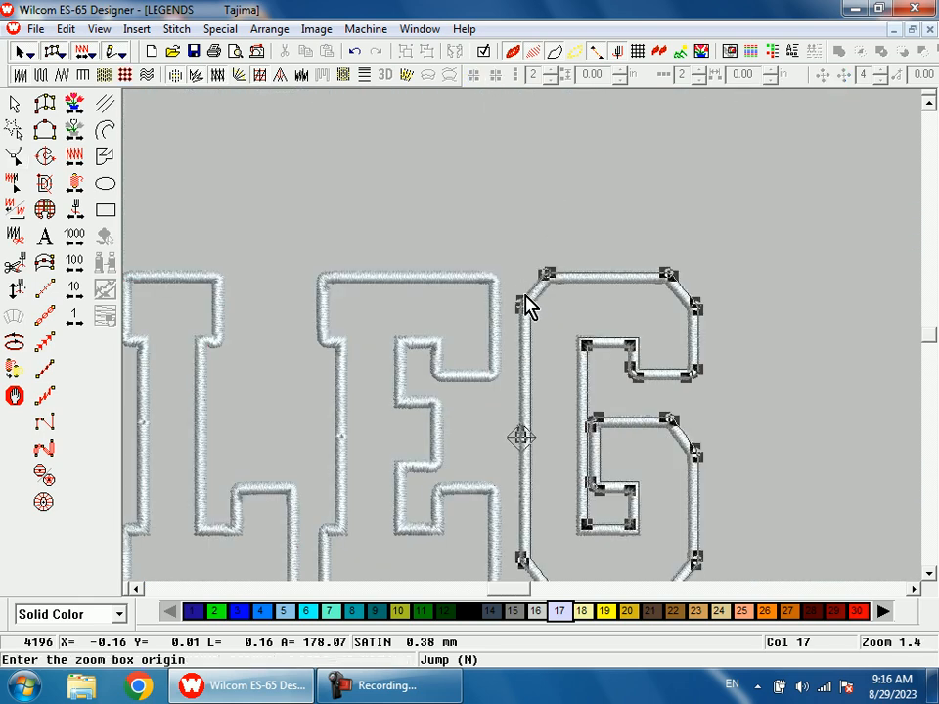
drag(523, 287, 534, 311)
key(s)
key(s)
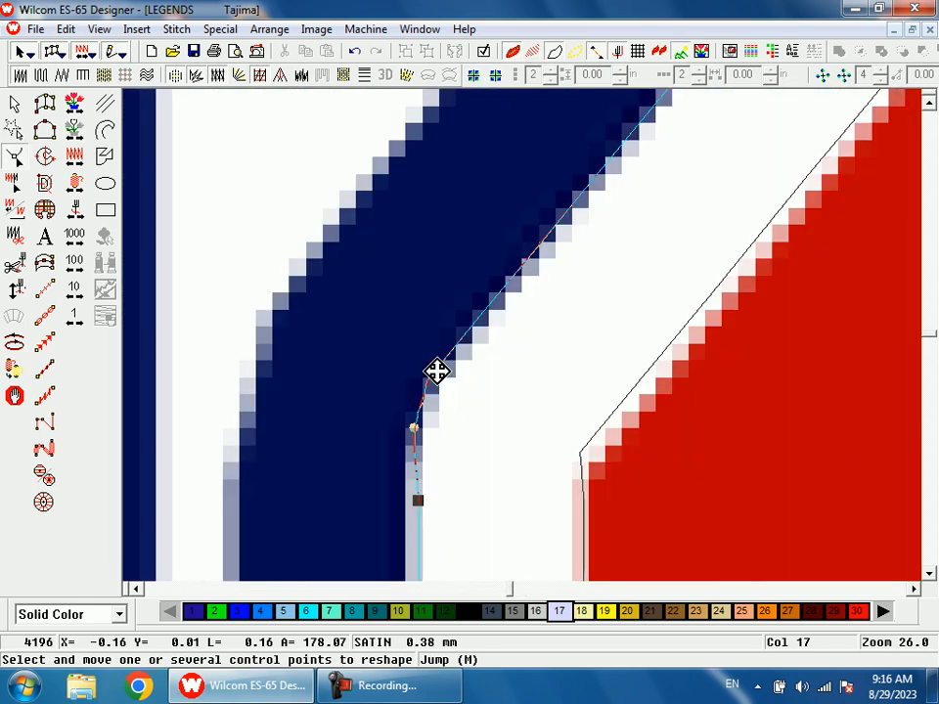
drag(418, 487, 418, 478)
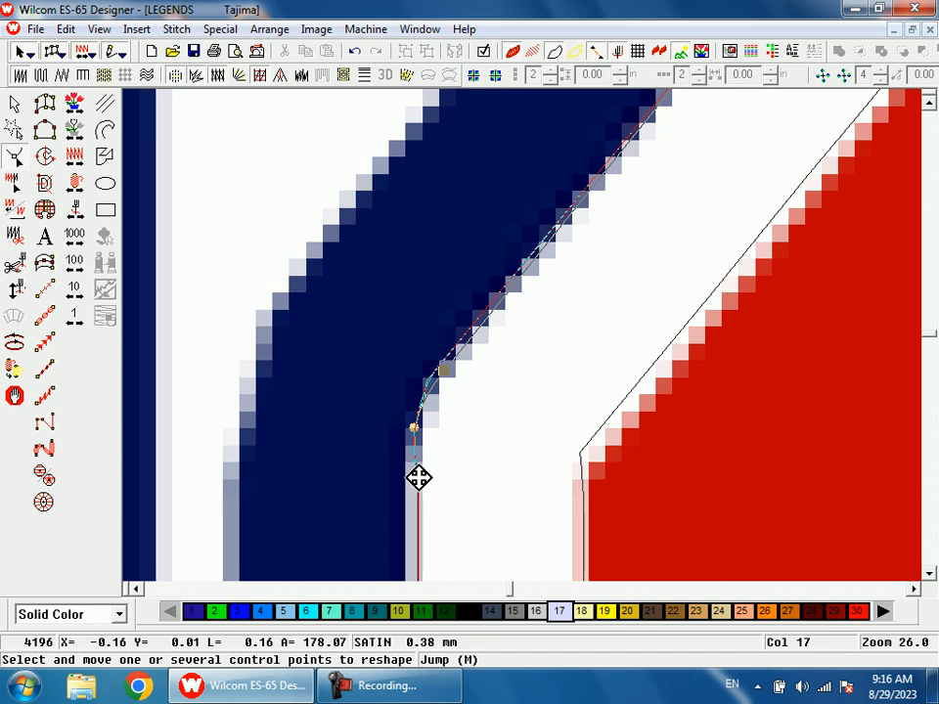
drag(425, 426, 431, 443)
key(Return)
- Select the finished E satin outline and duplicate it
scroll(587, 402, down, 5)
key(Escape)
click(469, 371)
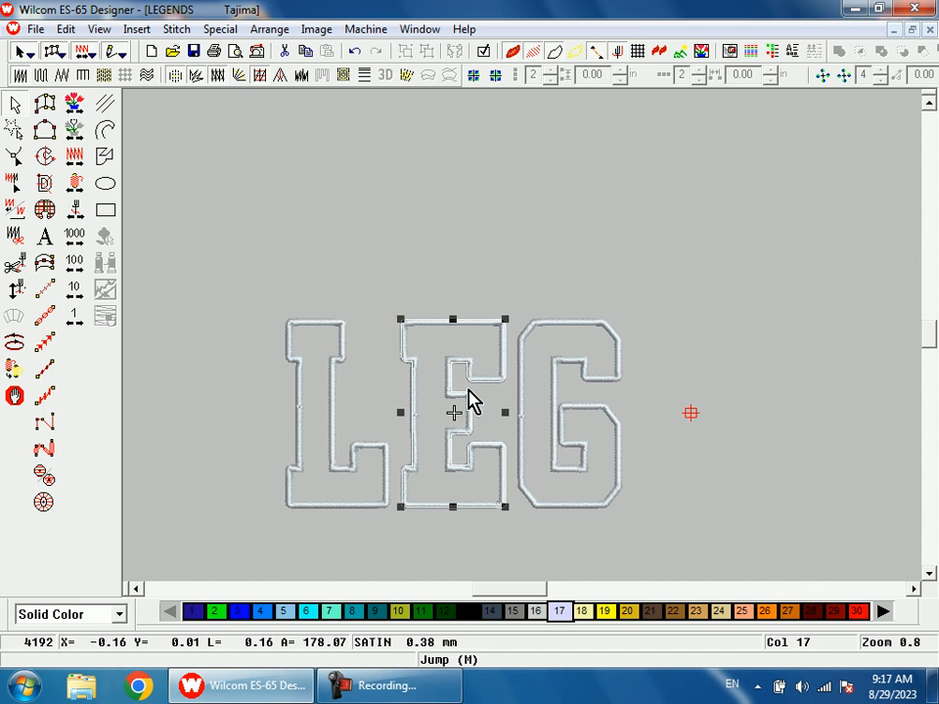
key(d)
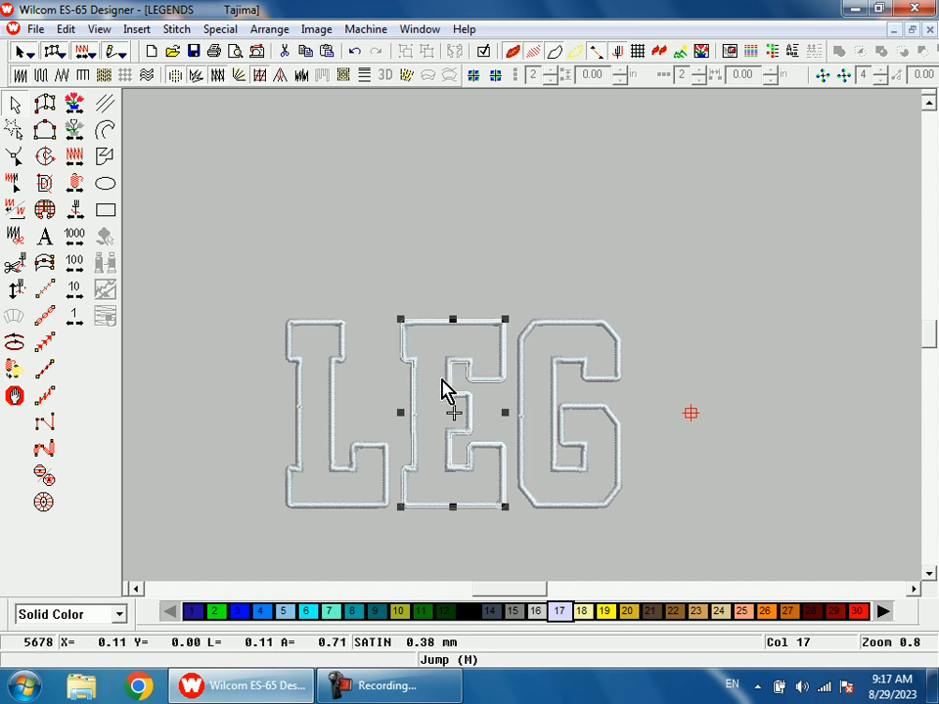
- Place the duplicated E outline over the second E in the artwork and nudge it to align with the white band
key(d)
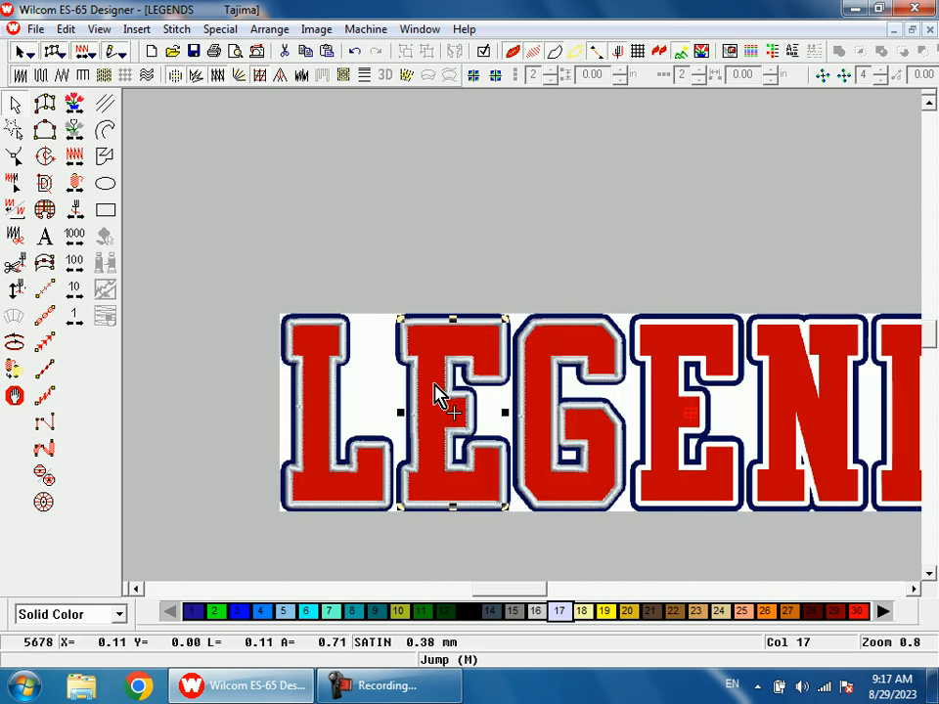
drag(437, 396, 682, 422)
key(shift+z)
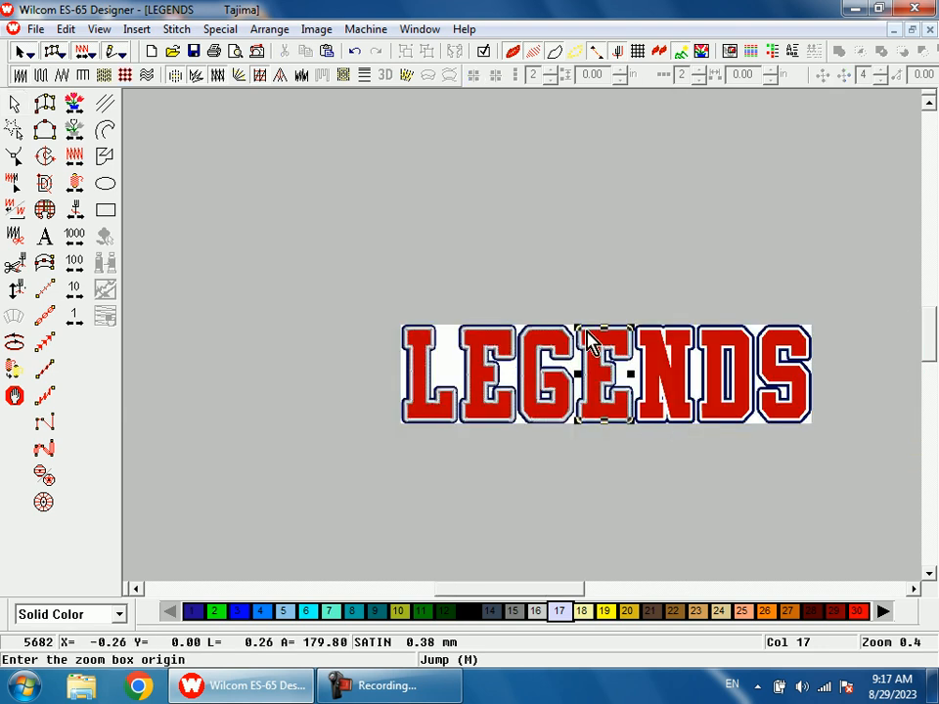
drag(587, 327, 612, 396)
key(t)
key(Right)
key(Right)
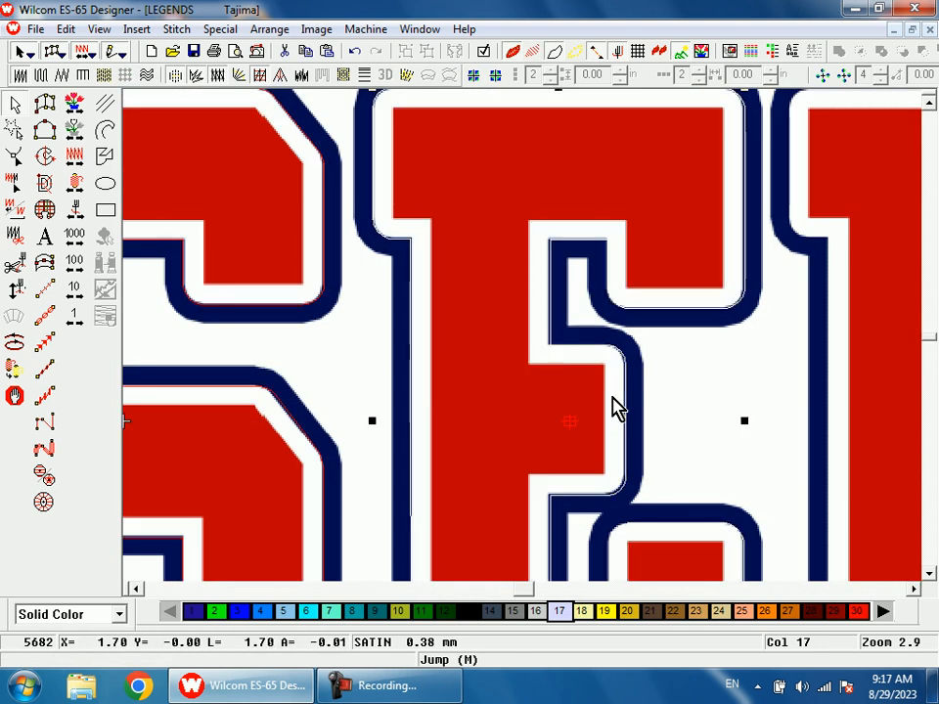
key(t)
- Start the N's Input C outline on its left stem and trace around the lower corner of the upper-left serif
key(shift+z)
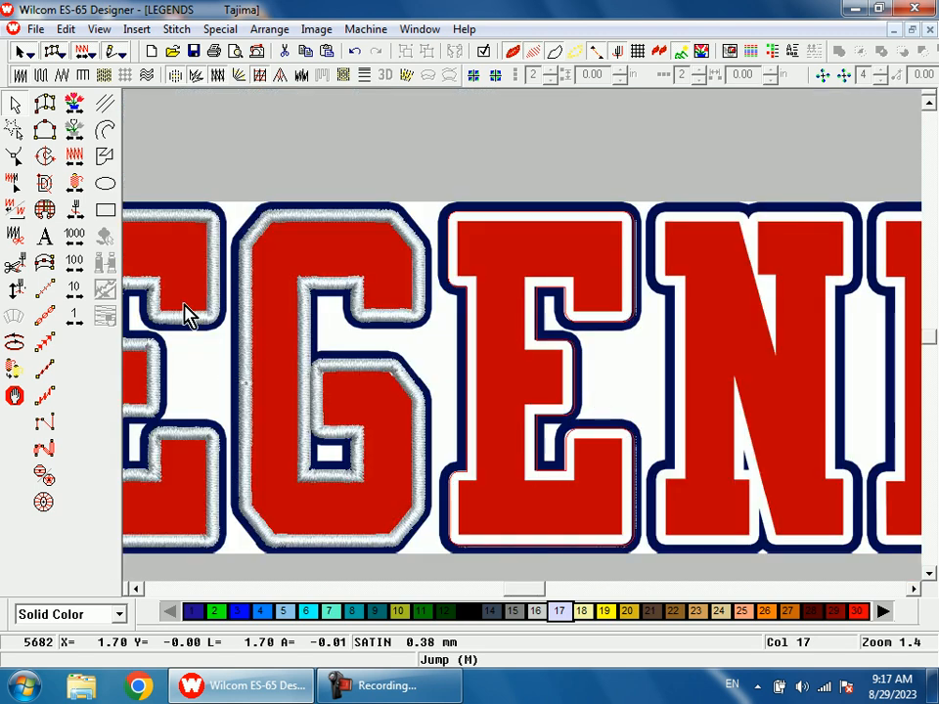
key(shift+z)
key(b)
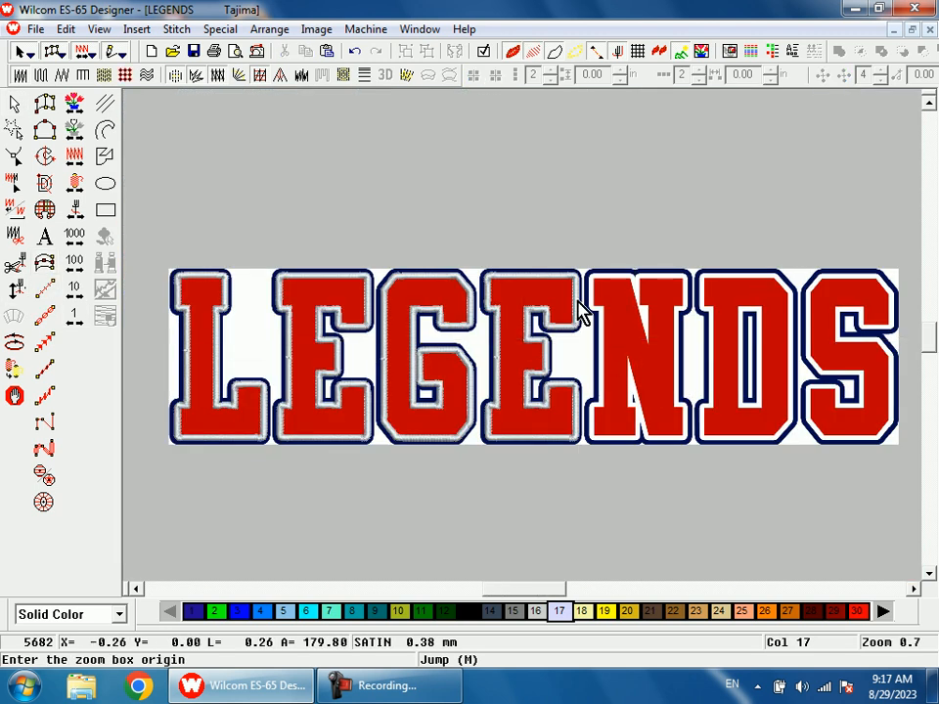
drag(581, 305, 607, 393)
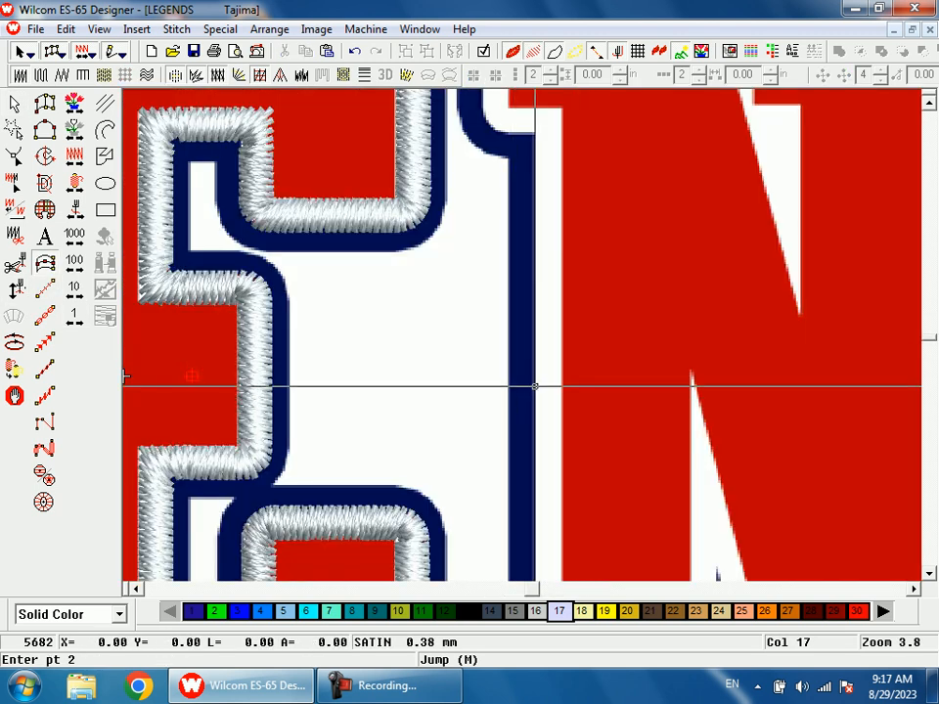
key(shift+z)
key(b)
drag(519, 163, 549, 306)
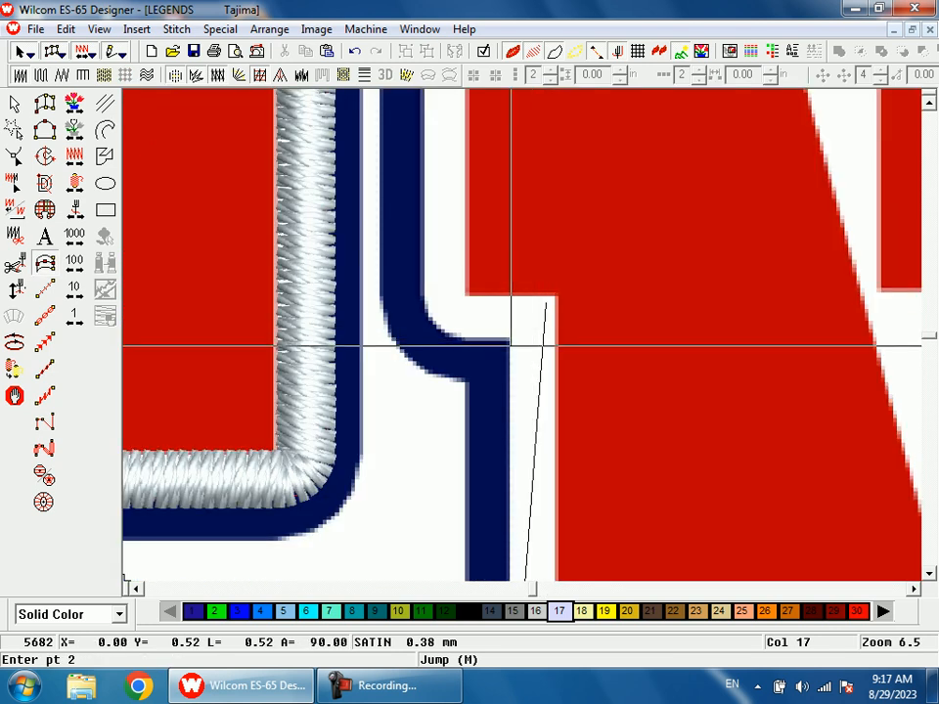
click(460, 338)
click(435, 326)
click(425, 295)
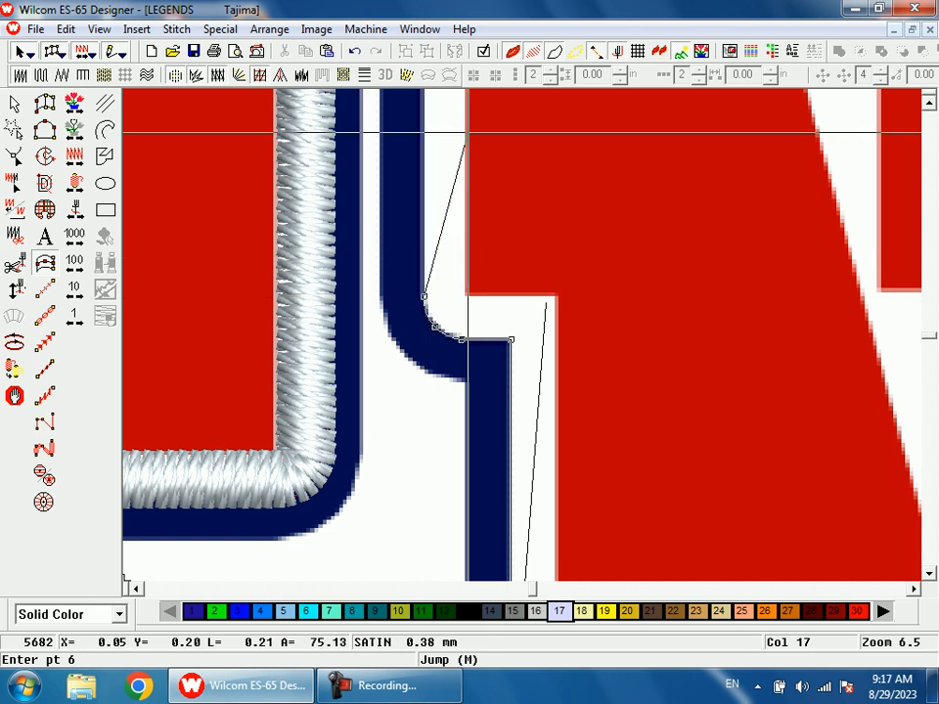
- Trace the N's outline around its upper-left corner, across the top edge and through the small V notch
click(451, 164)
click(466, 137)
click(488, 125)
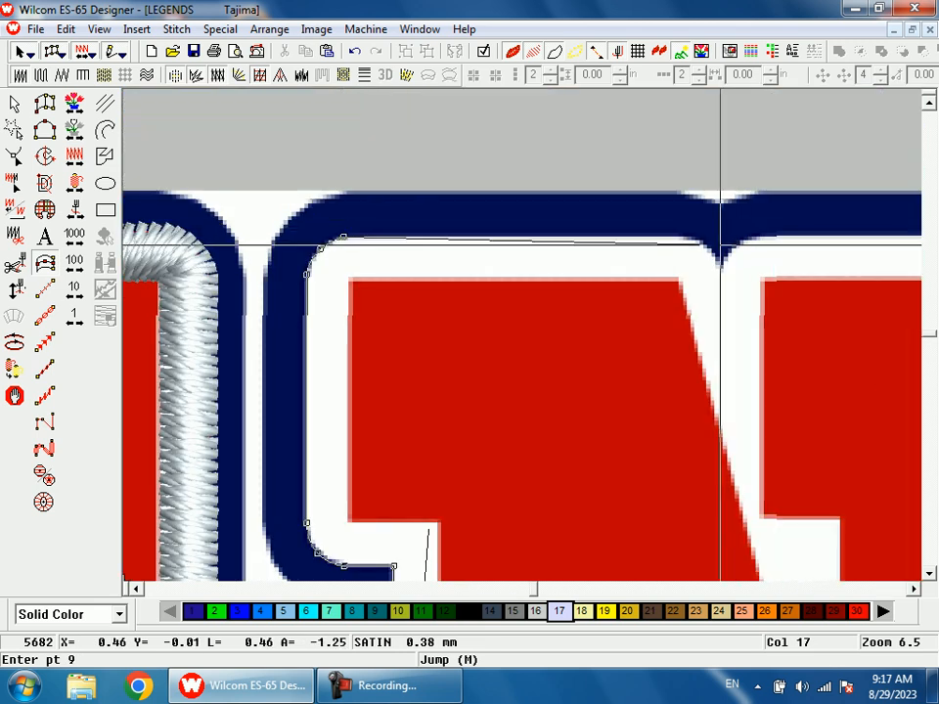
click(681, 238)
click(710, 250)
click(723, 266)
click(736, 244)
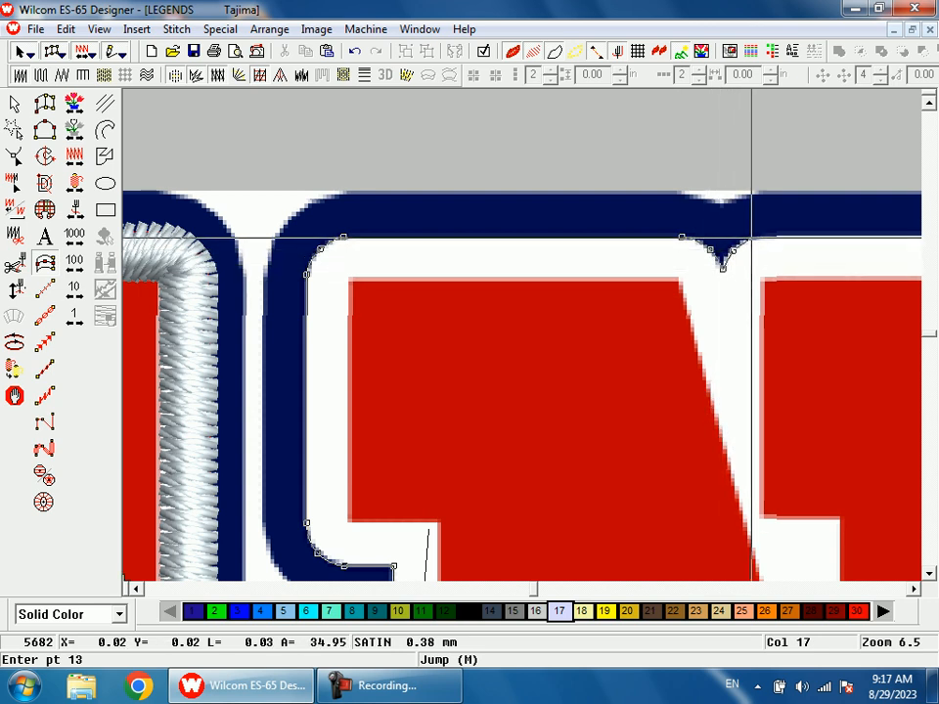
- Trace the N's outline around the upper-right serif to its inner corner at the right stem
key(shift+z)
key(shift+z)
key(b)
drag(594, 277, 763, 404)
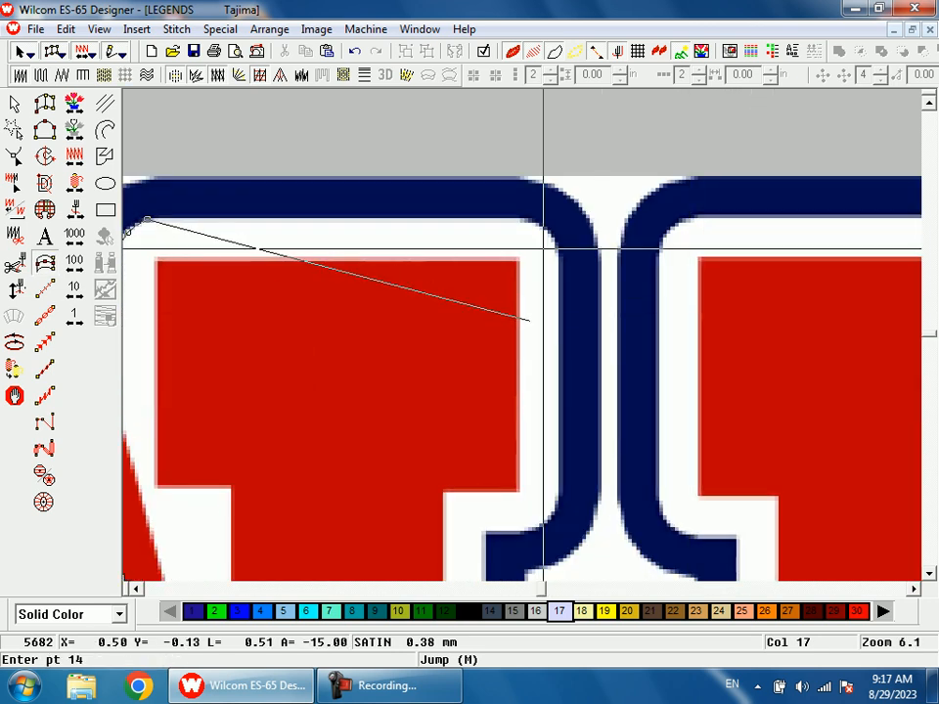
click(519, 220)
click(548, 233)
click(558, 253)
scroll(558, 254, down, 3)
click(557, 395)
click(549, 409)
click(519, 421)
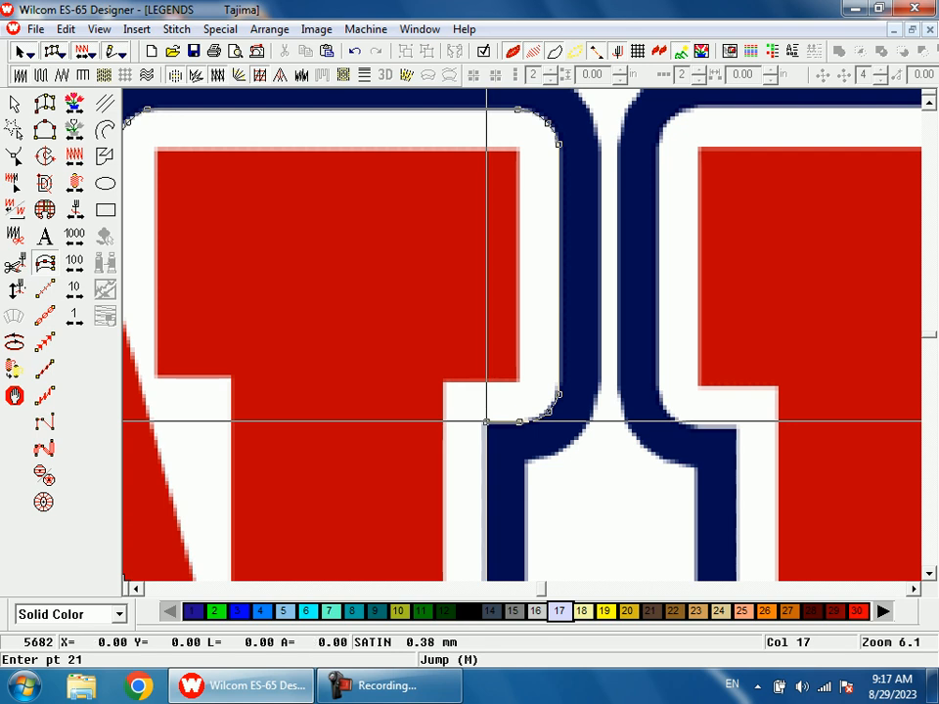
click(485, 421)
- Trace the N's outline down the right stem and around the lower-right serif to the bottom edge
key(shift+z)
key(shift+z)
key(shift+z)
key(b)
drag(501, 425, 522, 473)
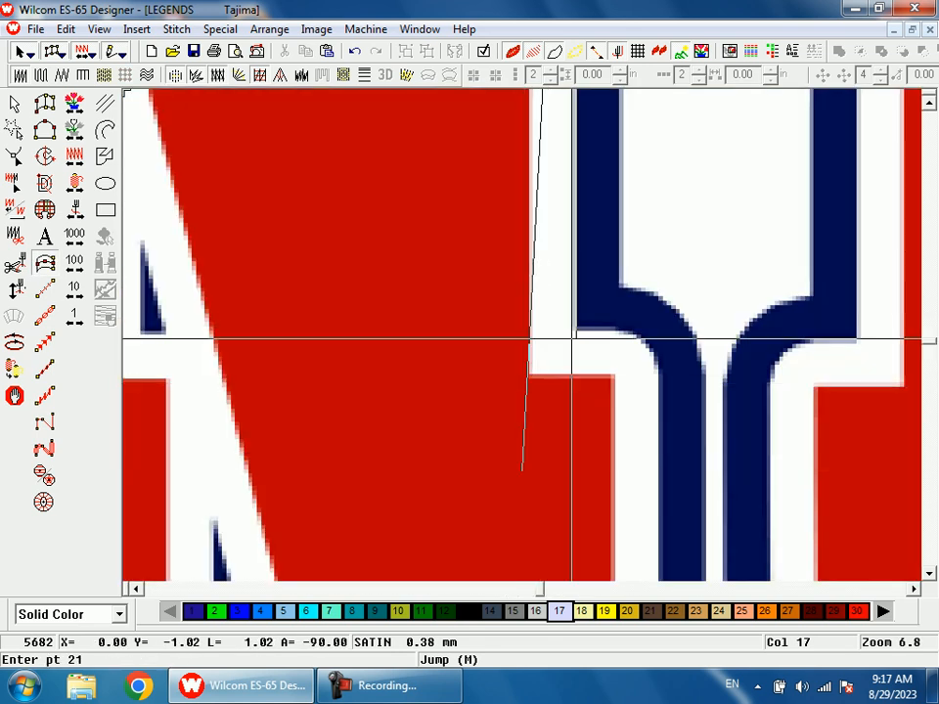
click(576, 331)
click(620, 332)
right_click(640, 341)
click(660, 387)
scroll(660, 393, down, 3)
right_click(657, 321)
right_click(646, 348)
right_click(621, 361)
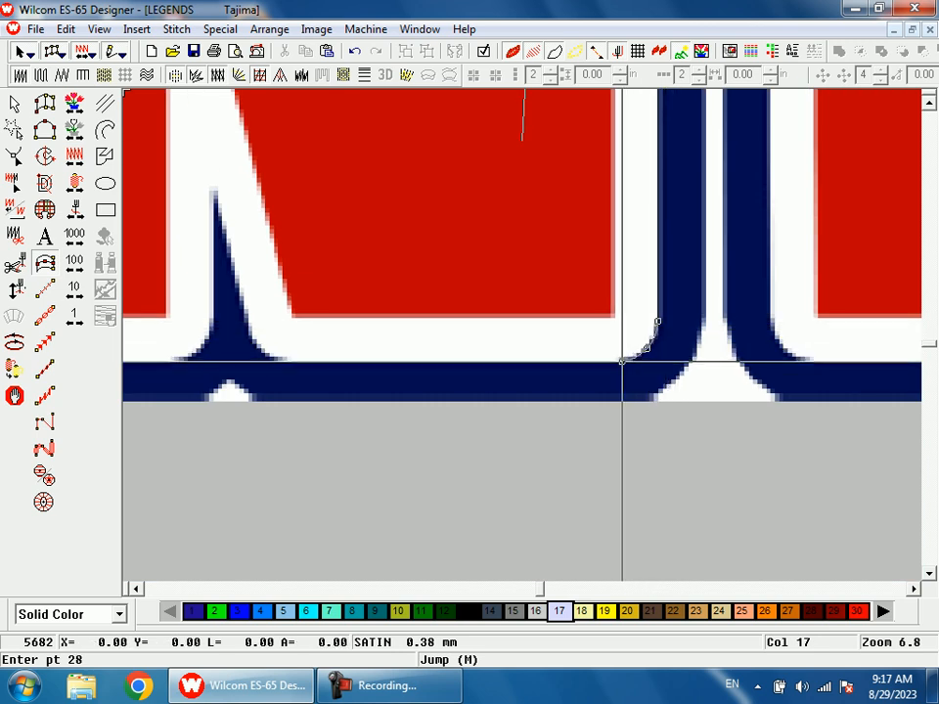
- Trace the N's outline along the bottom, up and back down the inner gap beside the diagonal, to the left foot's lower-right corner
right_click(284, 361)
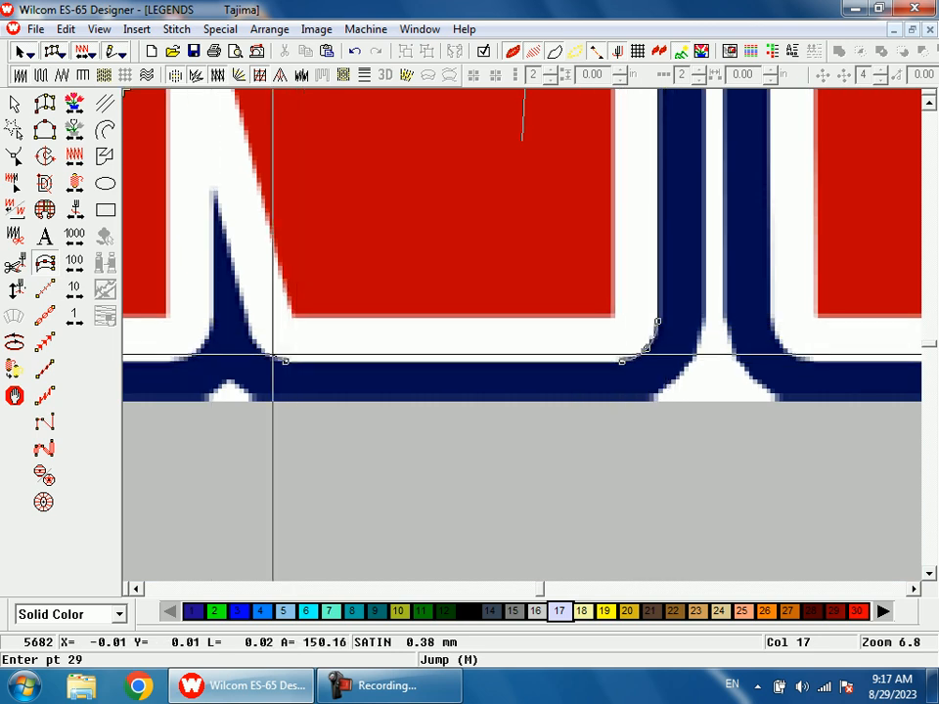
right_click(260, 350)
right_click(251, 335)
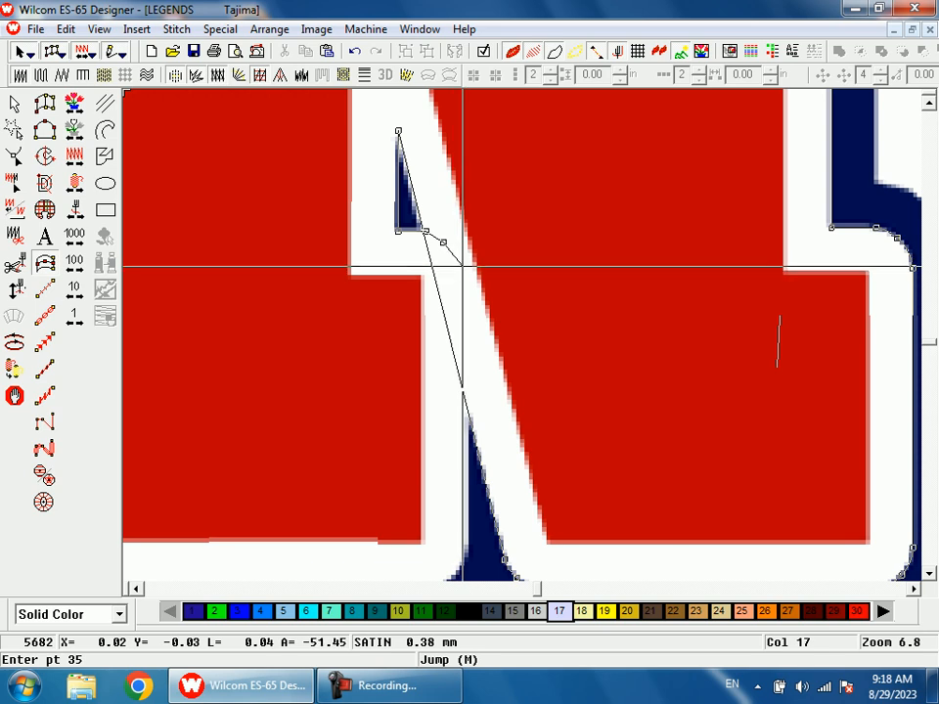
click(464, 273)
scroll(476, 346, down, 2)
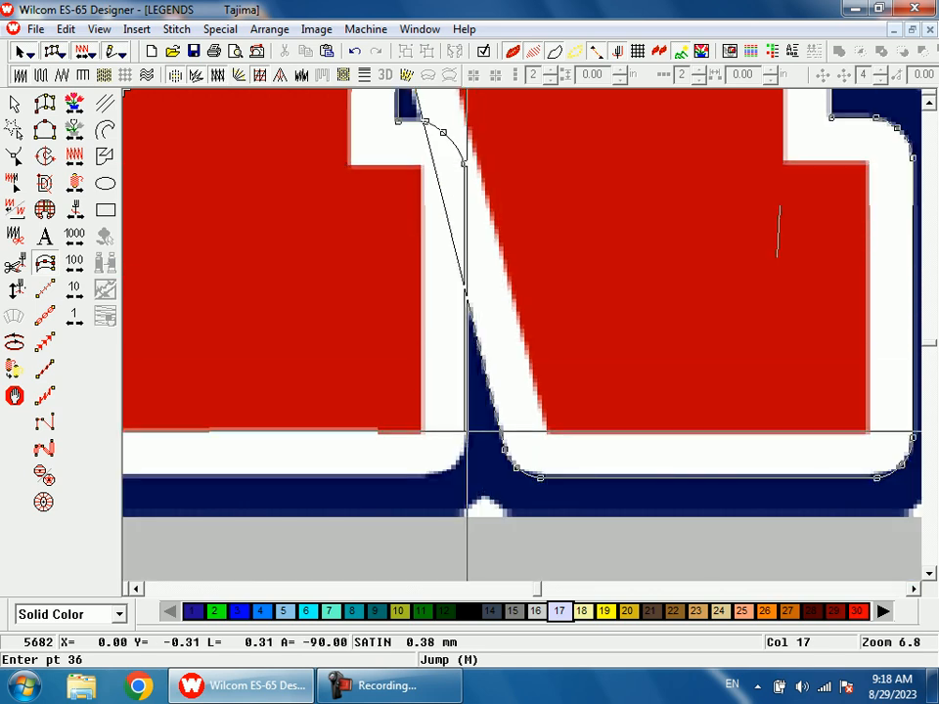
click(452, 468)
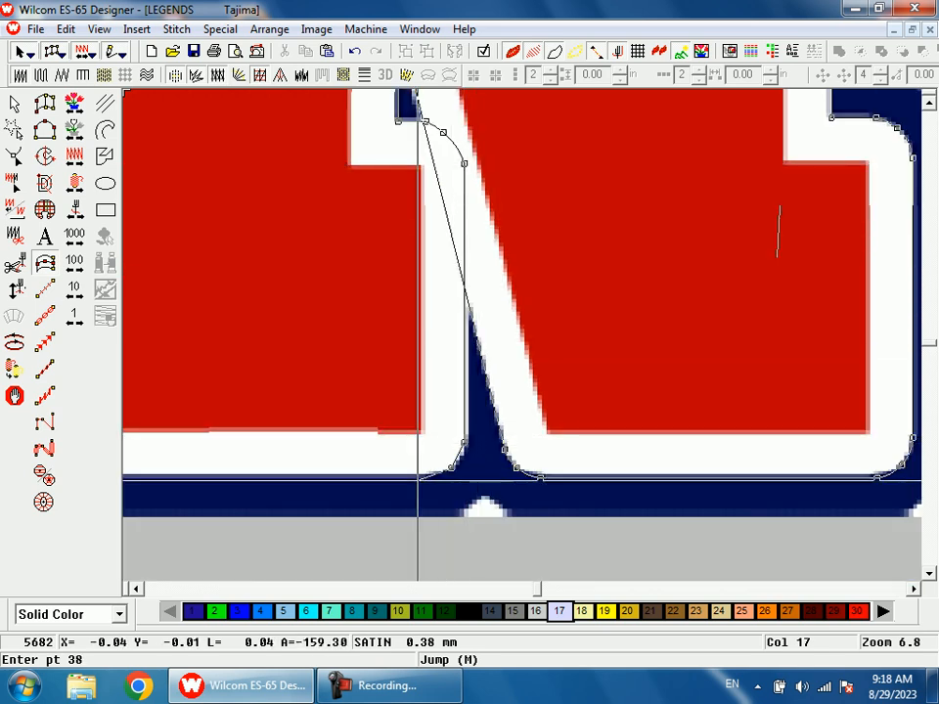
click(421, 476)
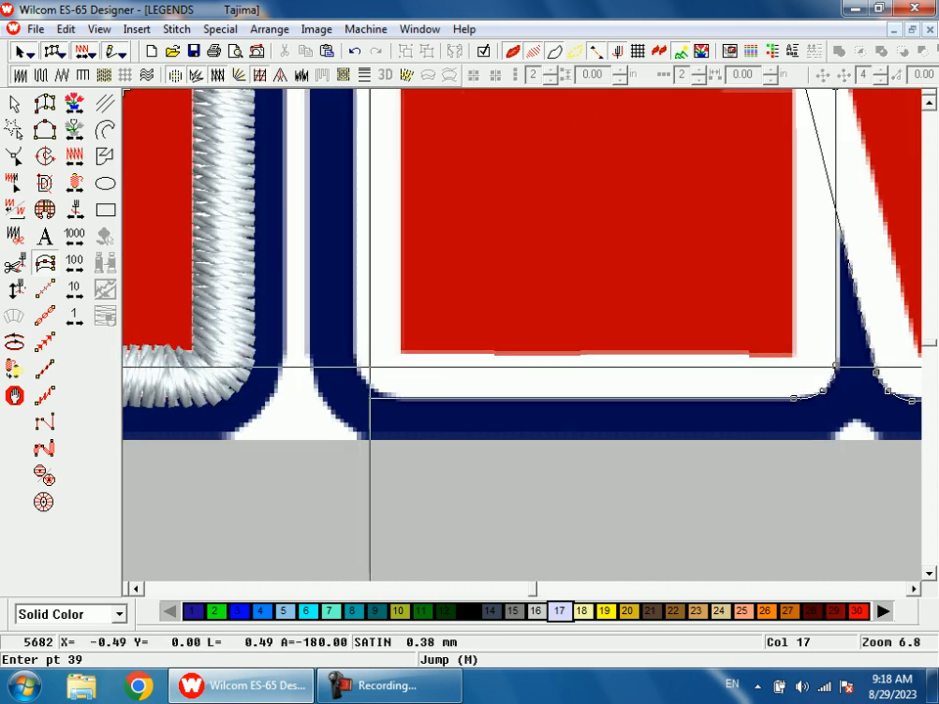
- Trace the N's outline along the left foot's bottom edge and around the outer corners of the lower-left serif
click(396, 396)
right_click(369, 383)
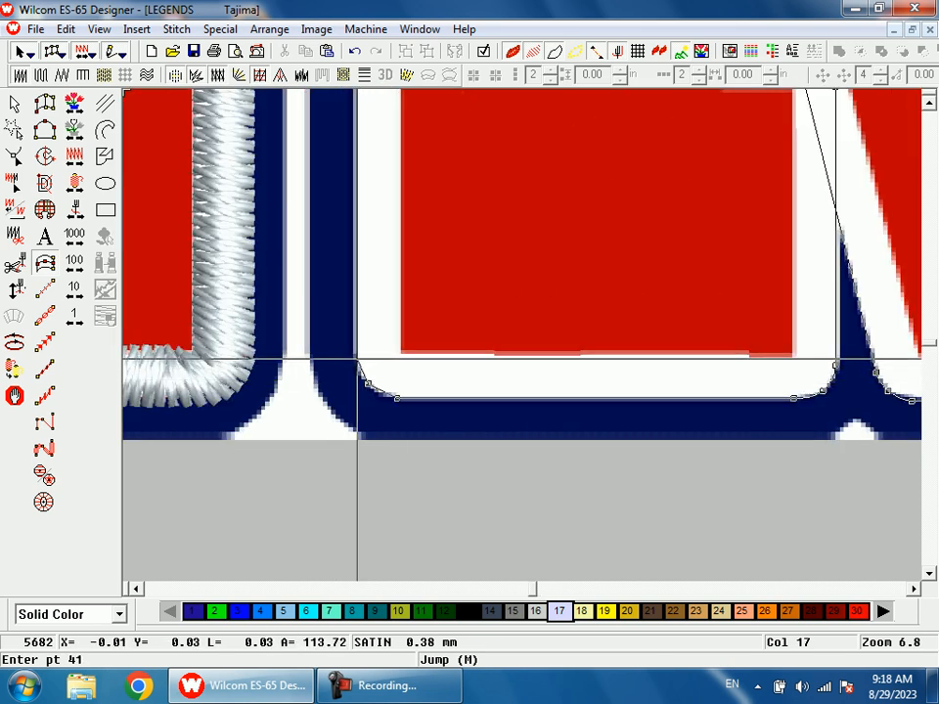
click(353, 358)
key(shift+z)
key(shift+z)
key(b)
drag(452, 221, 543, 350)
click(457, 287)
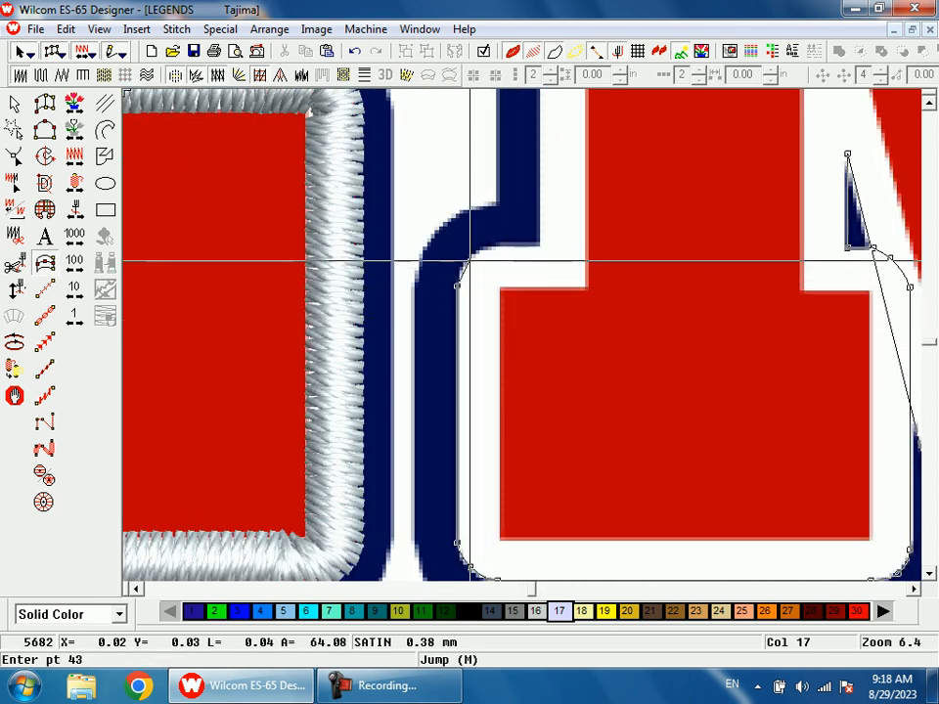
right_click(469, 257)
click(489, 246)
- Close the N's outline at its starting point on the left stem and generate the satin stitches
key(p)
drag(570, 173, 548, 365)
key(shift+z)
key(shift+z)
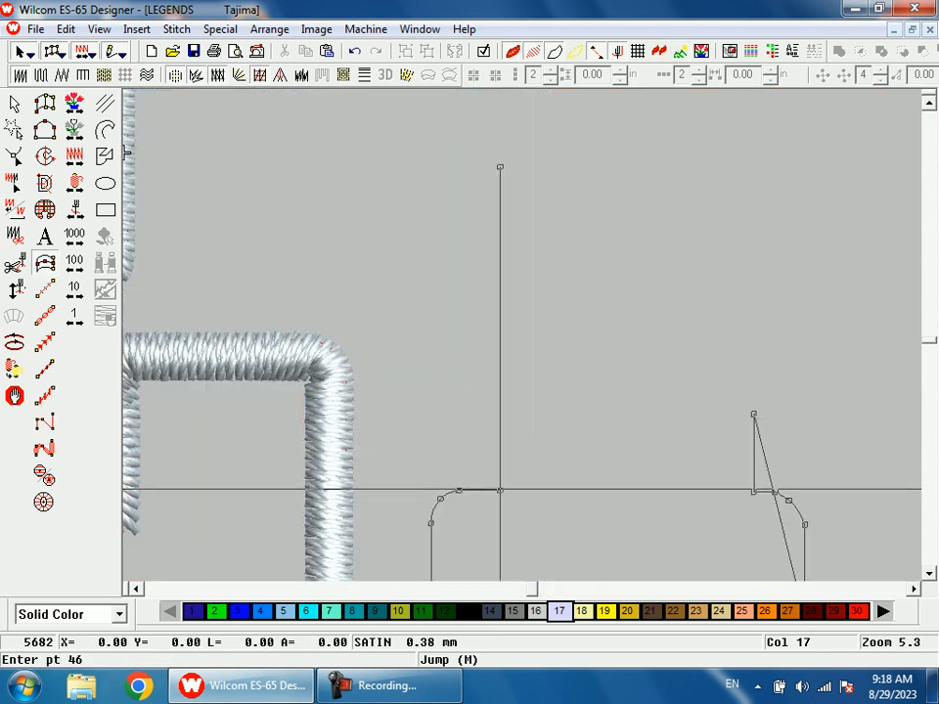
key(Return)
key(d)
- Reshape the N outline's control points where the lower-left foot's inner serif meets the diagonal
key(shift+z)
key(shift+z)
key(b)
drag(612, 433, 569, 352)
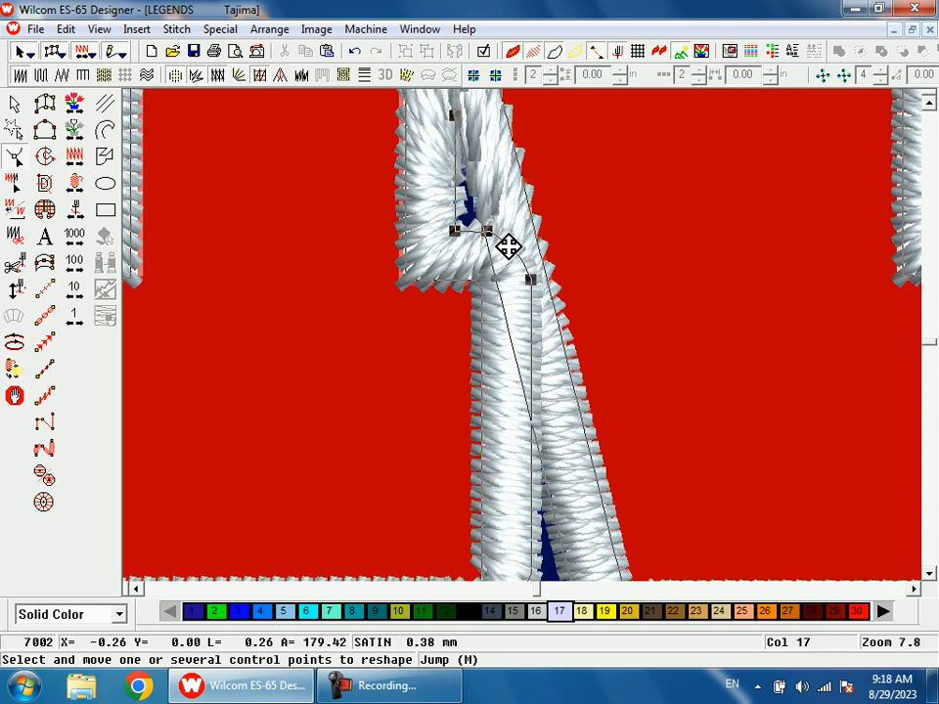
drag(529, 273, 516, 257)
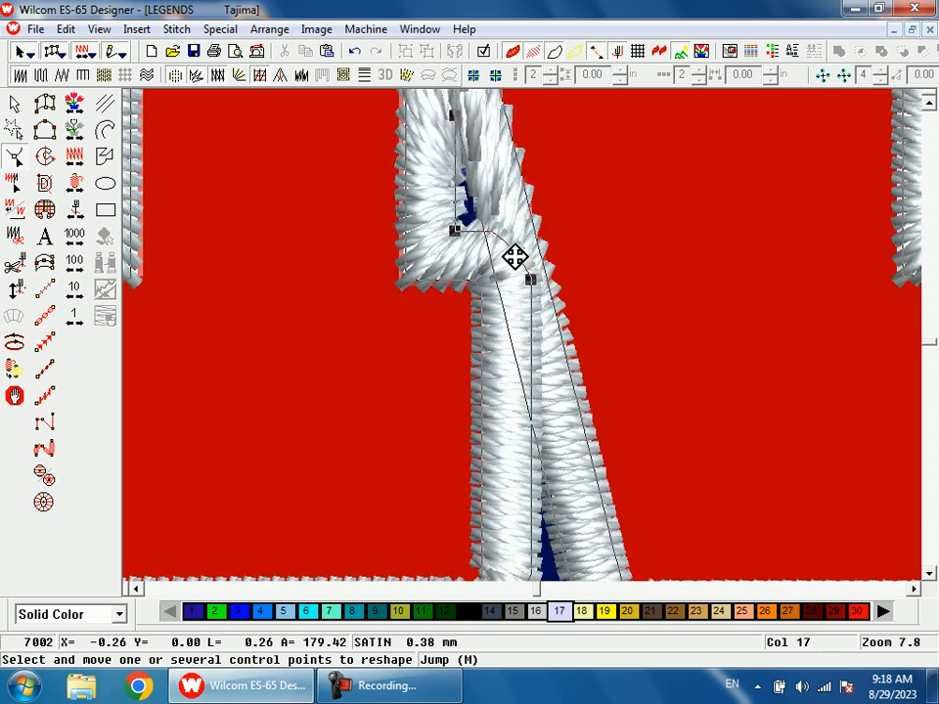
key(shift+z)
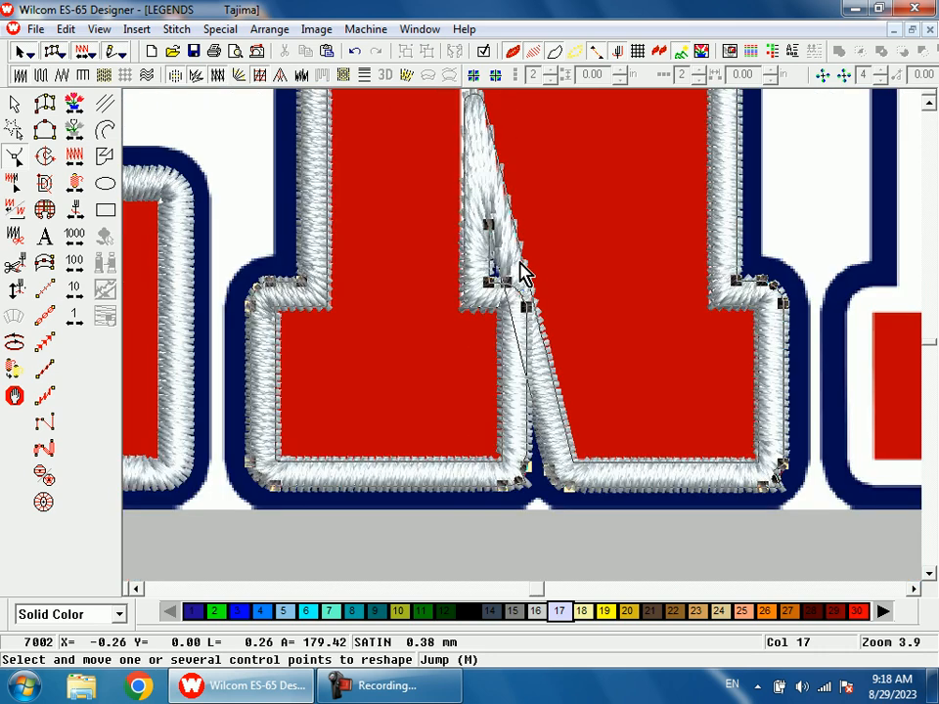
- Apply Smart Corners to the N's satin outline, with only Cap below Angle enabled and set to 60°
click(15, 102)
scroll(479, 238, up, 1)
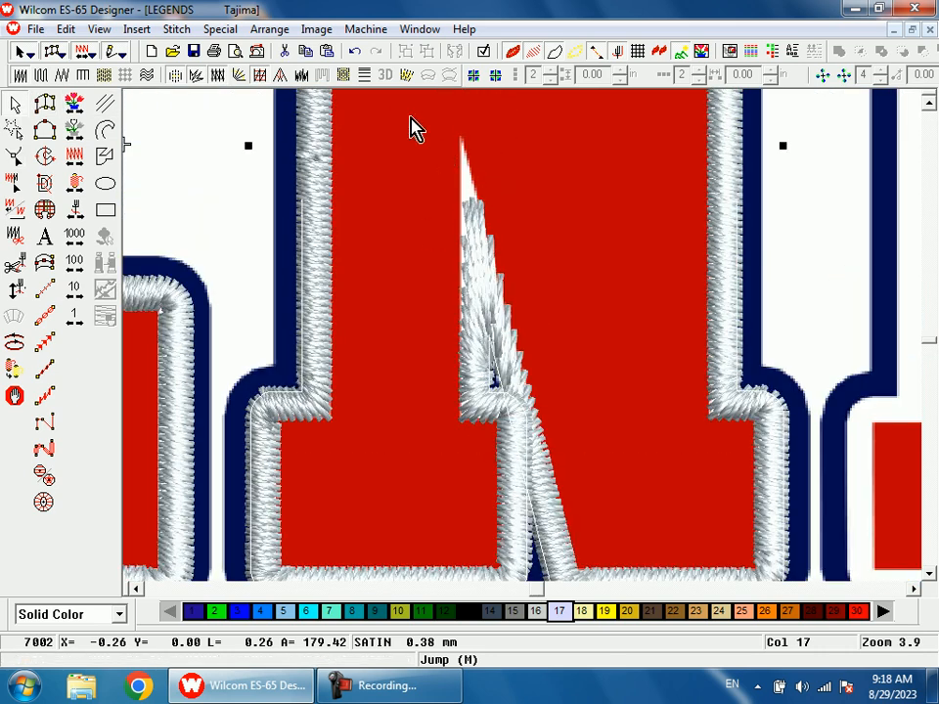
key(d)
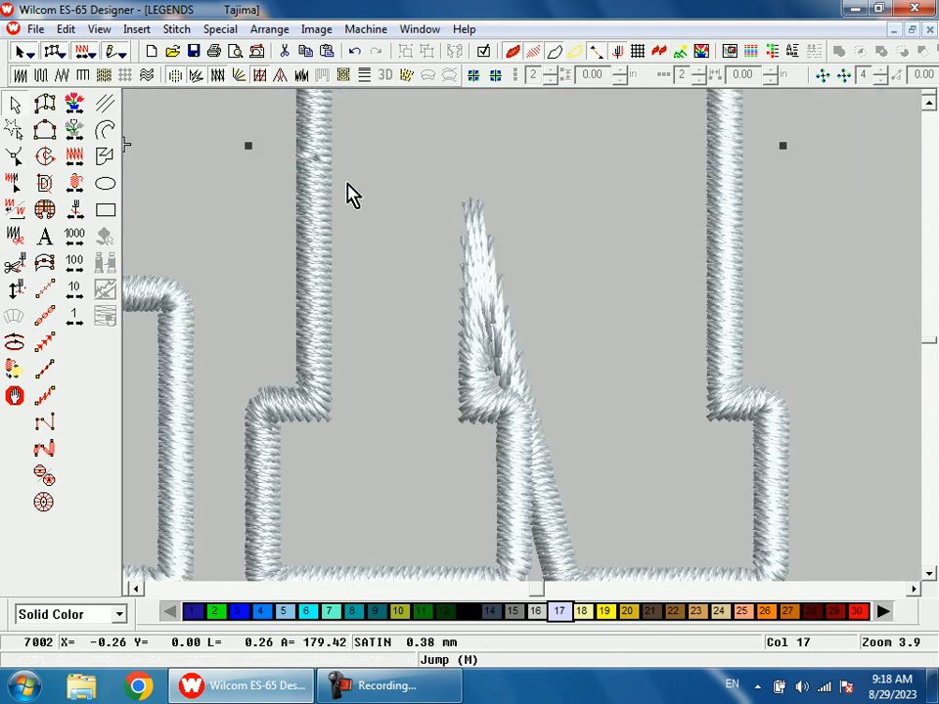
key(d)
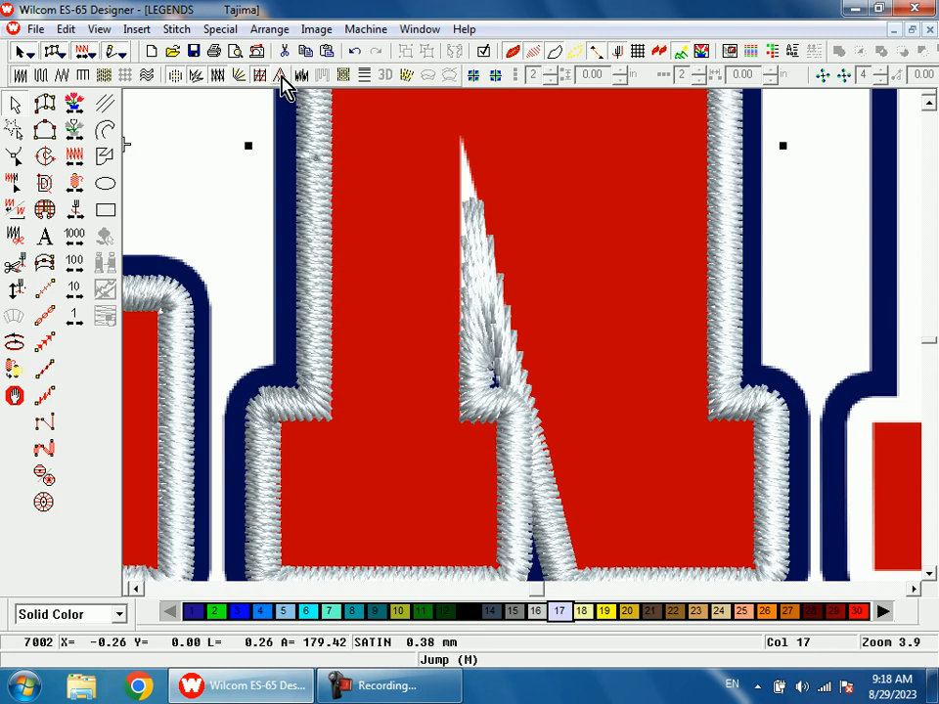
click(280, 76)
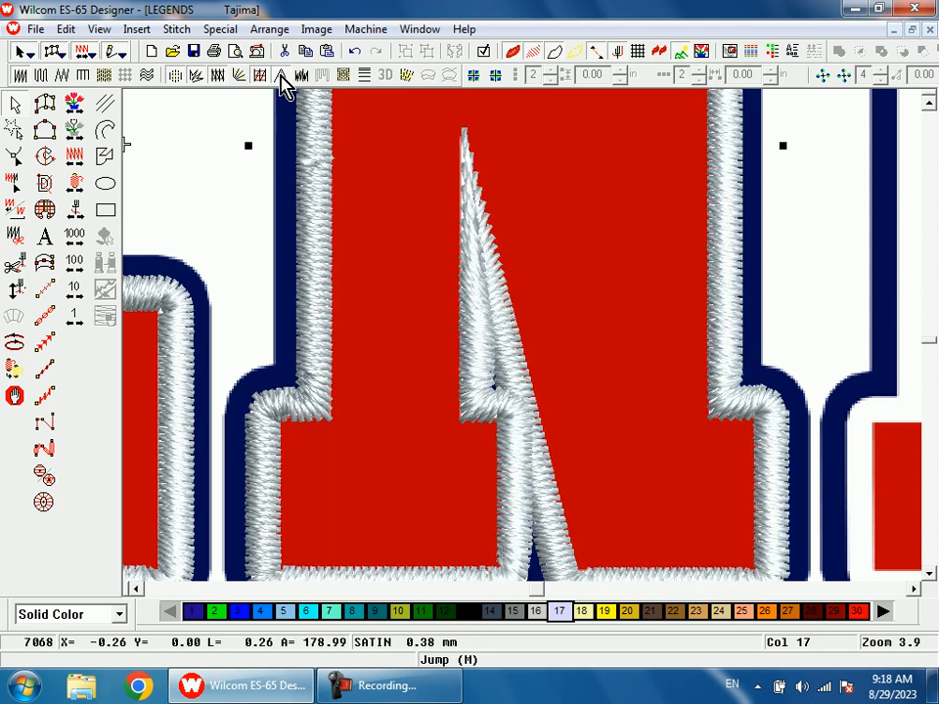
right_click(279, 76)
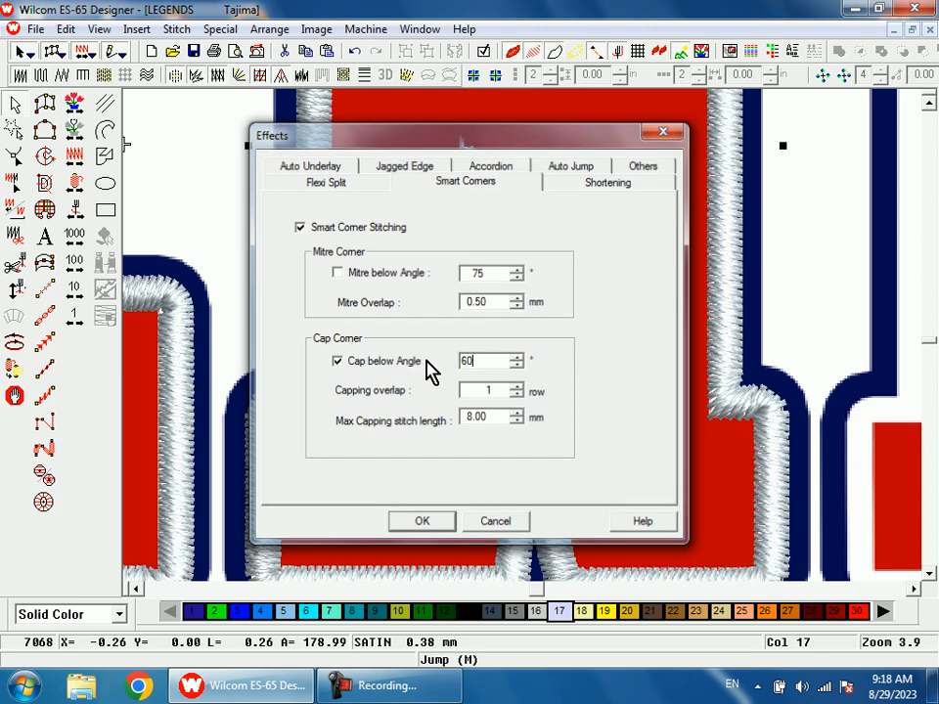
key(Return)
- Travel the current stitch position back to just before the N's outline
key(shift+z)
scroll(557, 406, up, 3)
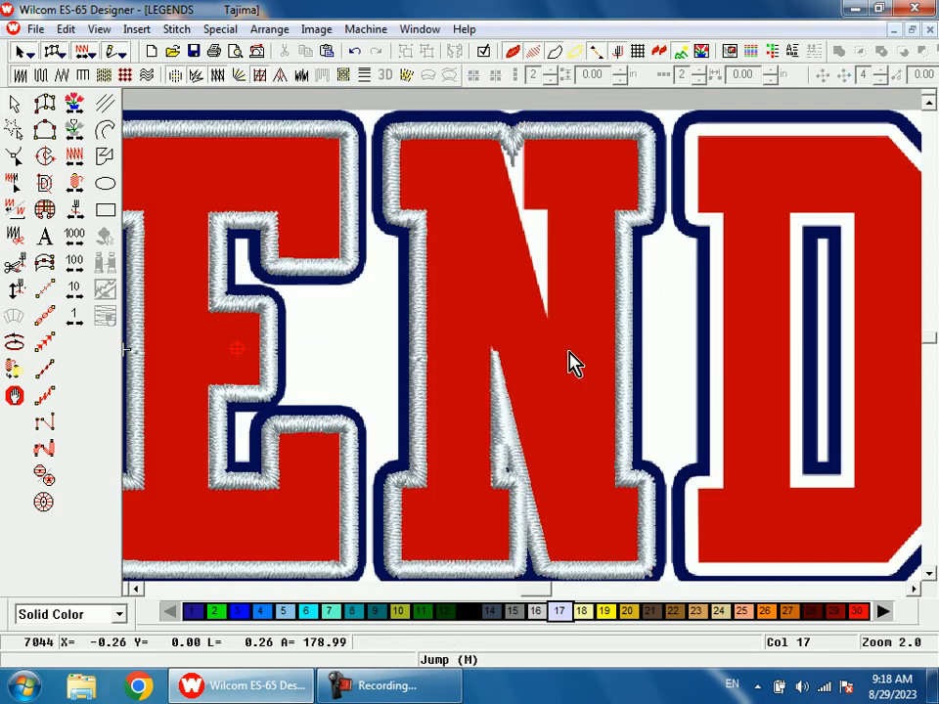
key(t)
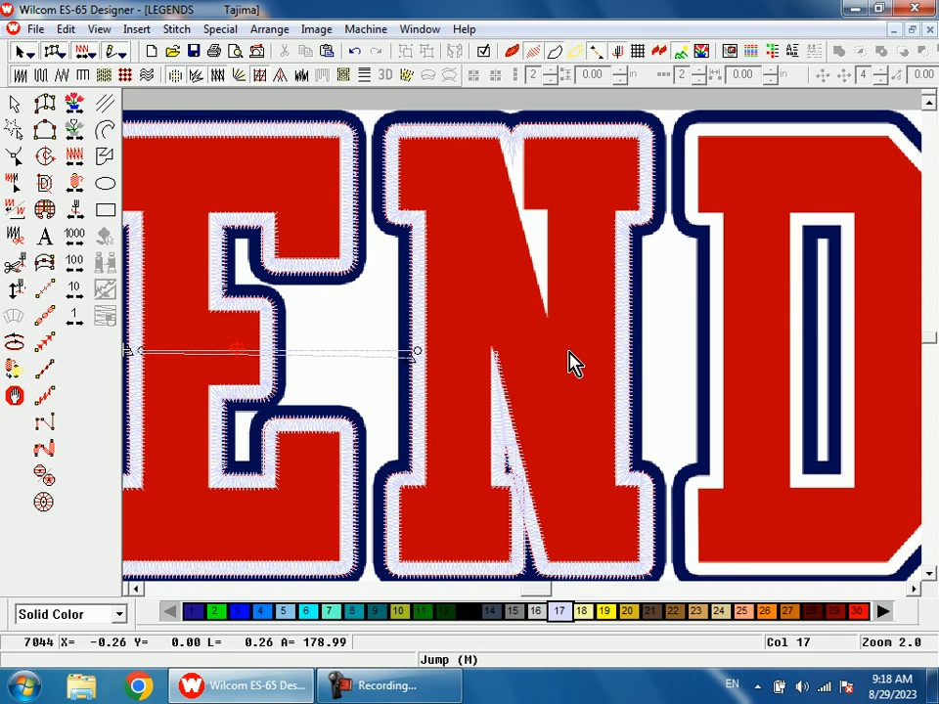
click(540, 262)
key(space)
key(1)
- Start a two-sided satin column in the N's upper inner gap, from its pointed lower tip up to the diagonal edge level with the serif
key(b)
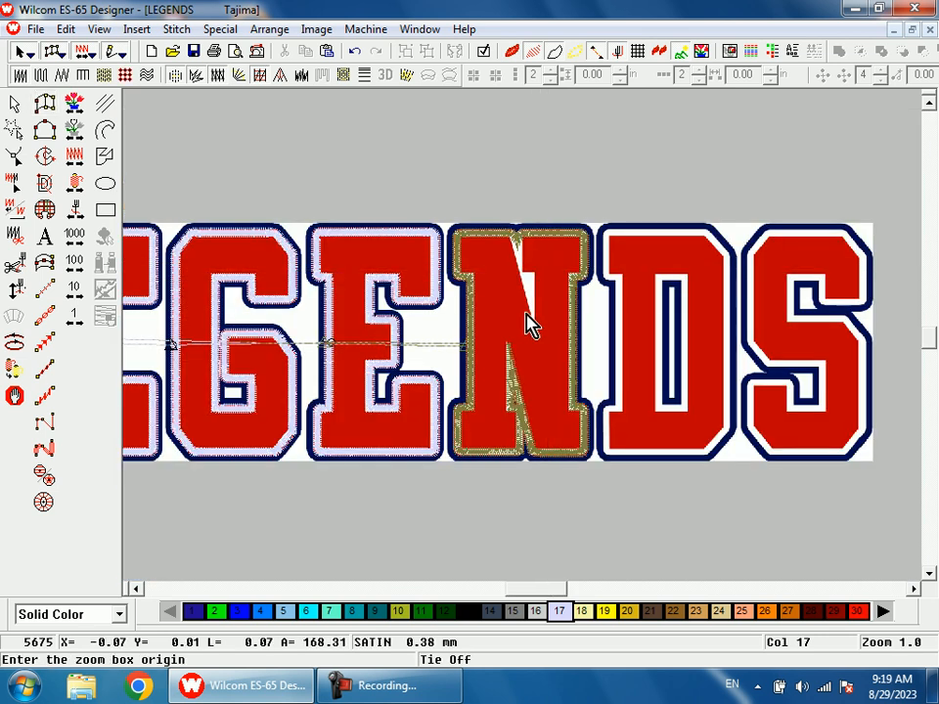
drag(517, 272, 546, 353)
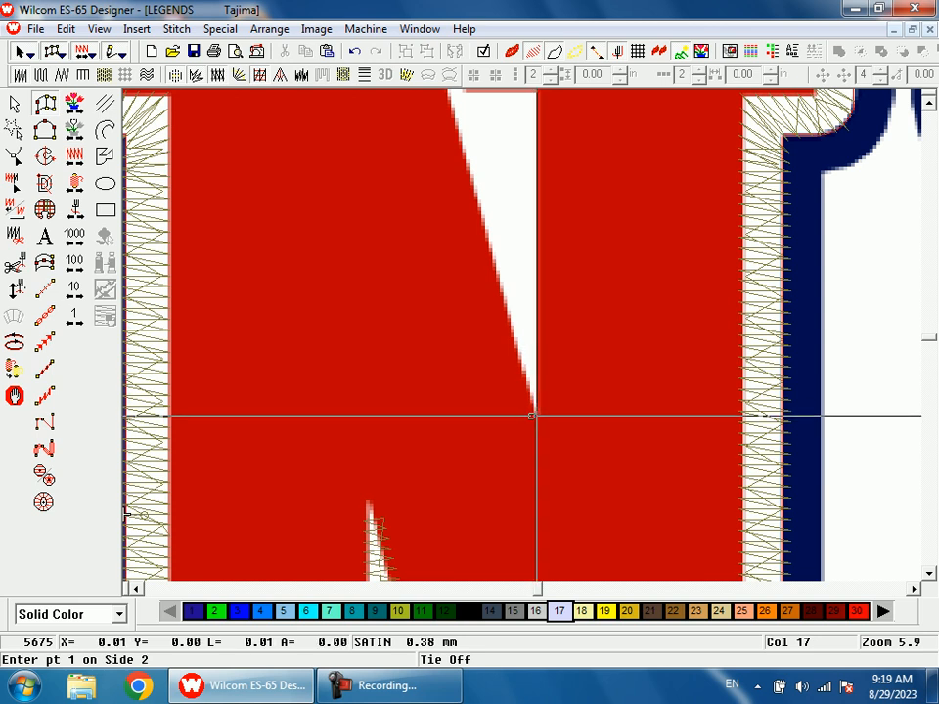
key(shift+z)
key(shift+z)
key(b)
drag(499, 245, 522, 332)
click(489, 271)
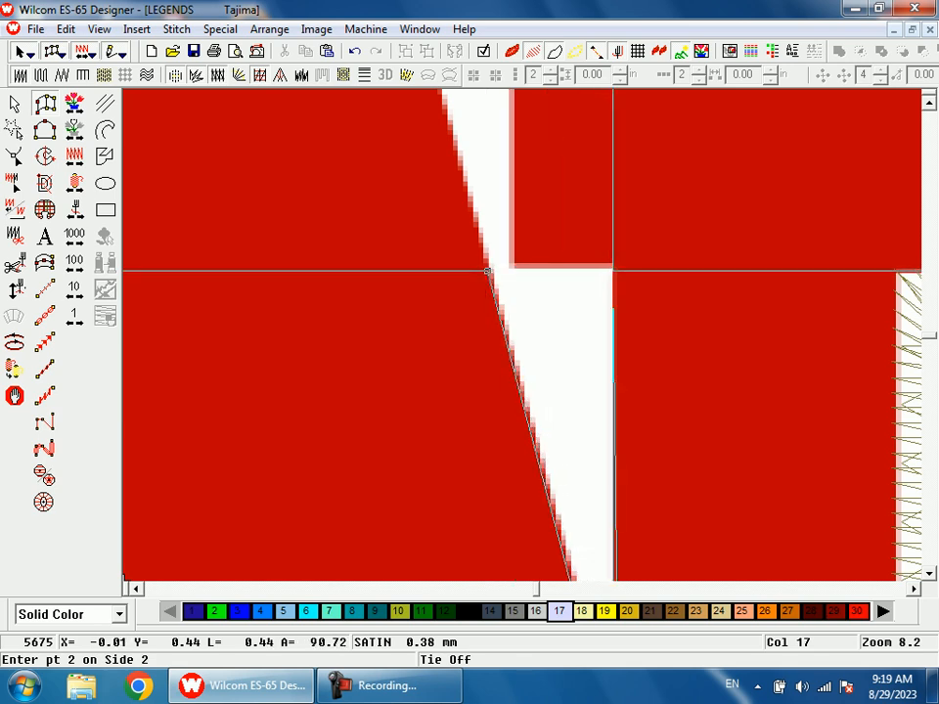
- Continue the N's upper gap column around the serif step to just below the top outline and generate its satin stitches
key(d)
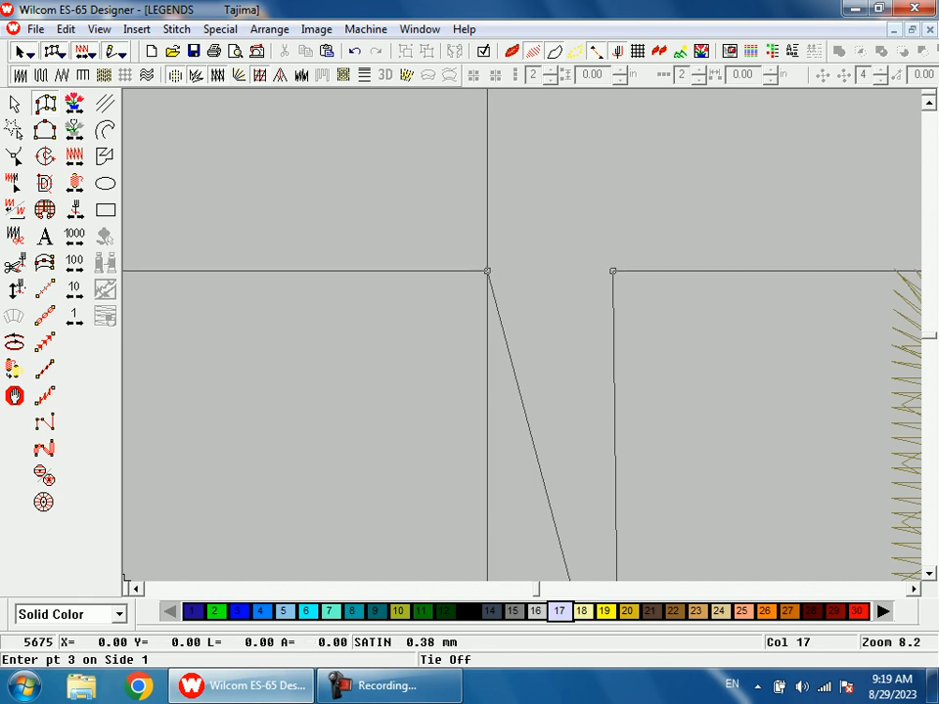
key(d)
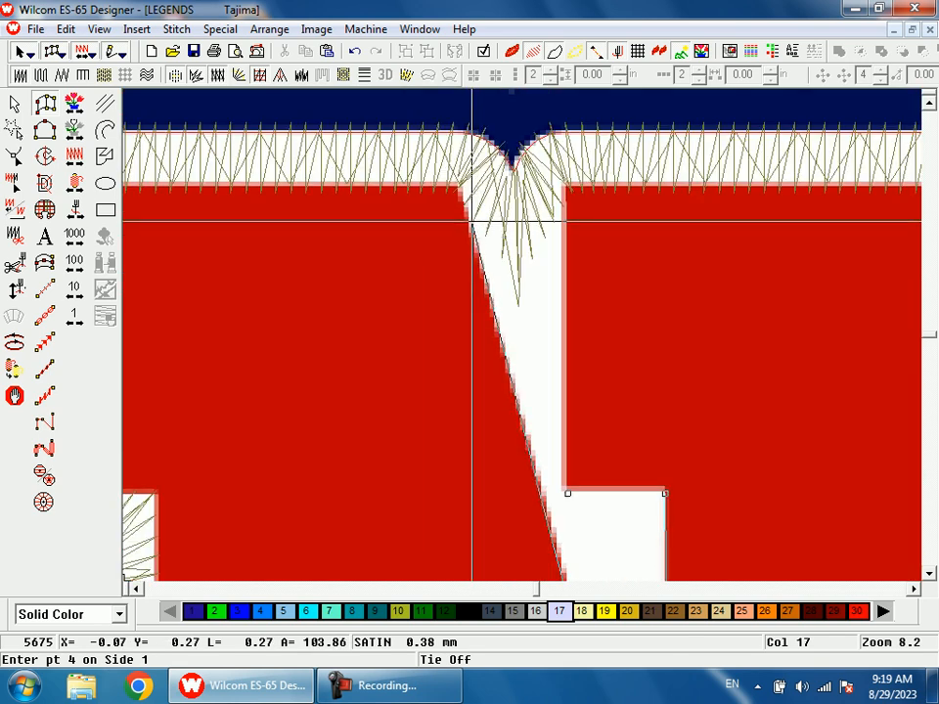
click(472, 222)
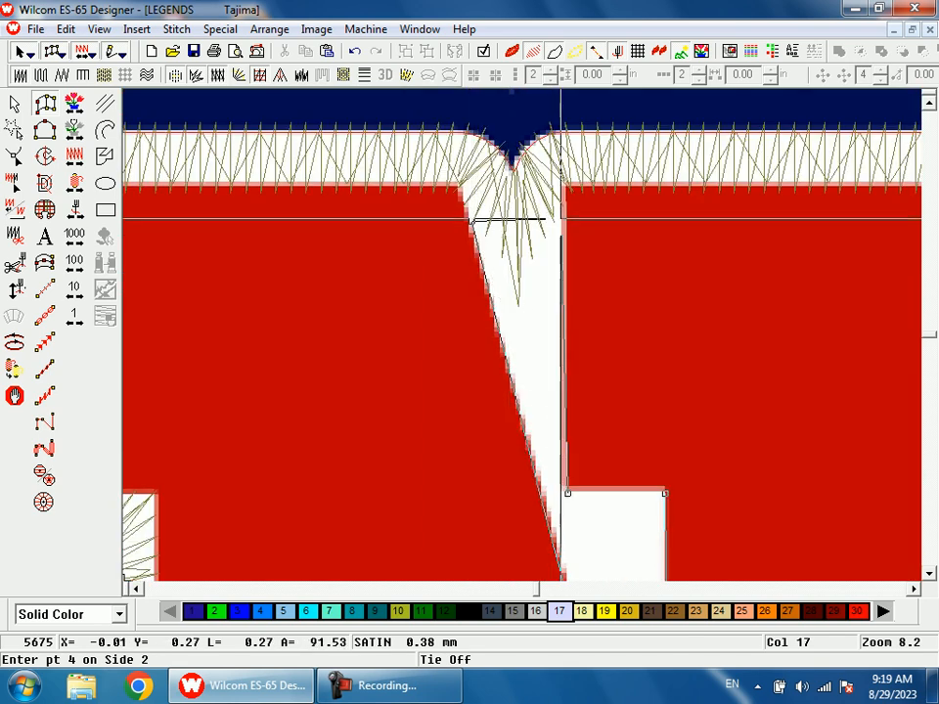
key(Return)
key(shift+z)
key(shift+z)
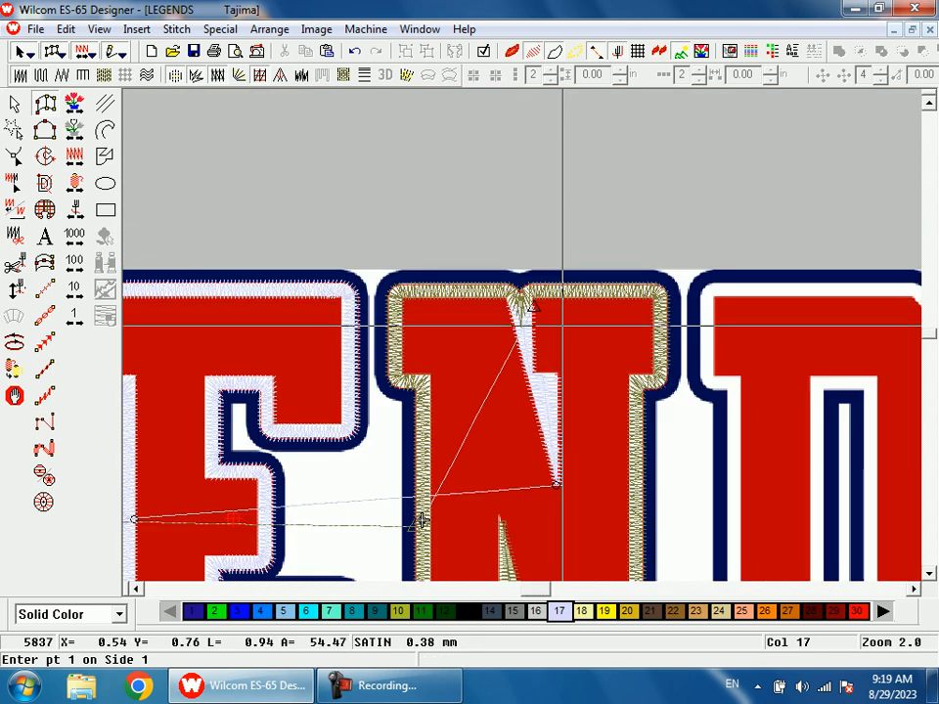
- Select the N's satin outline, check its control points with the stitches hidden, and place the current position after it
key(shift+z)
key(b)
drag(474, 382, 534, 491)
key(Escape)
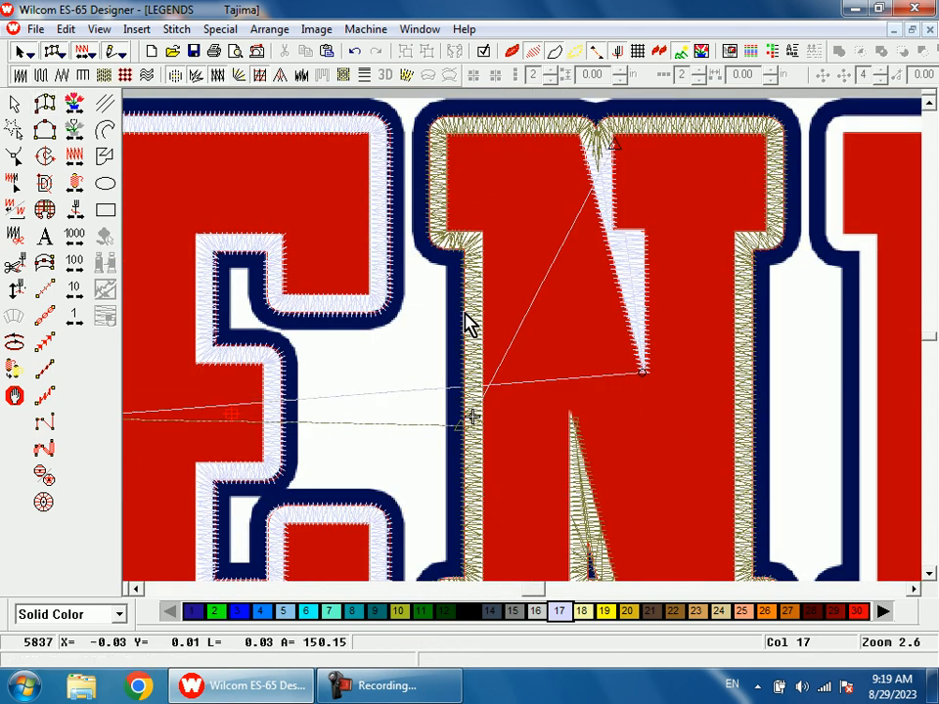
key(o)
key(h)
key(s)
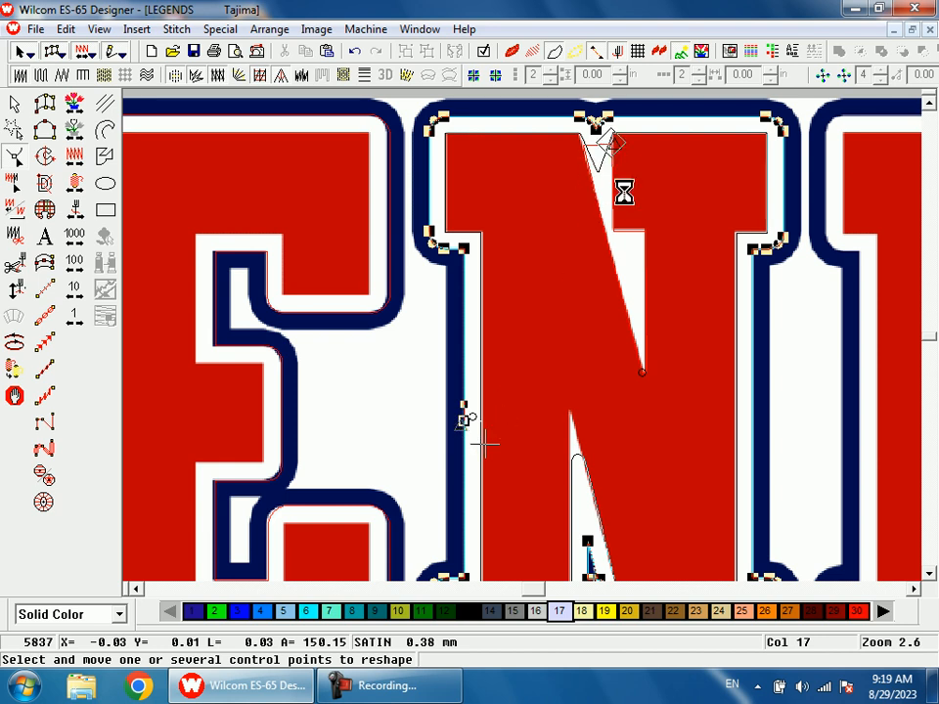
key(s)
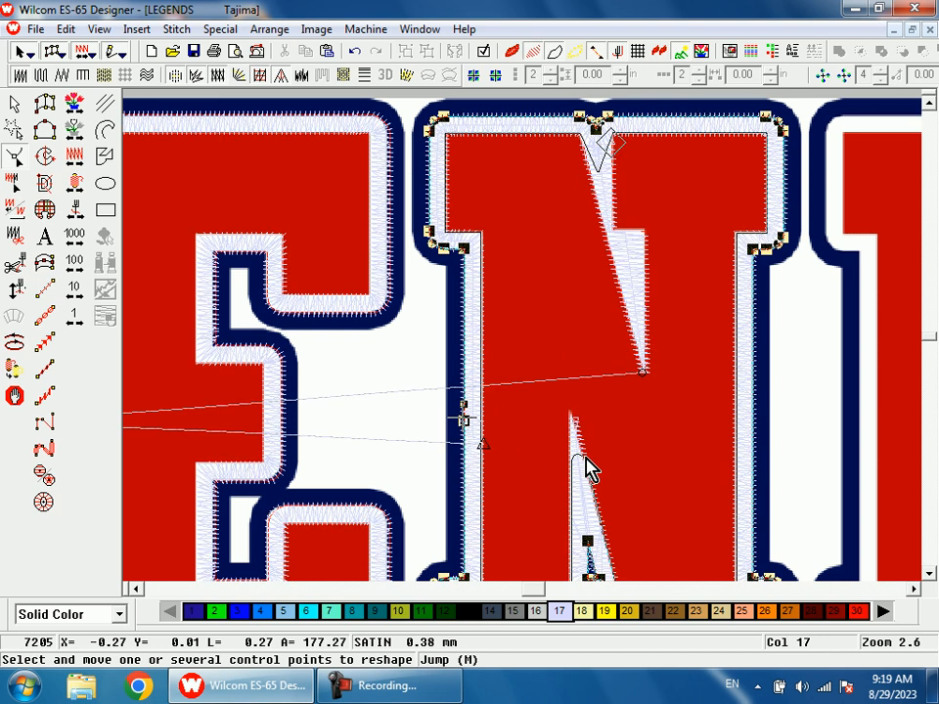
key(Escape)
- Start a fixed-width satin outline for the D on the outer edge of the white border, halfway up its left stem
key(shift+z)
key(shift+z)
key(b)
drag(589, 294, 653, 451)
click(49, 264)
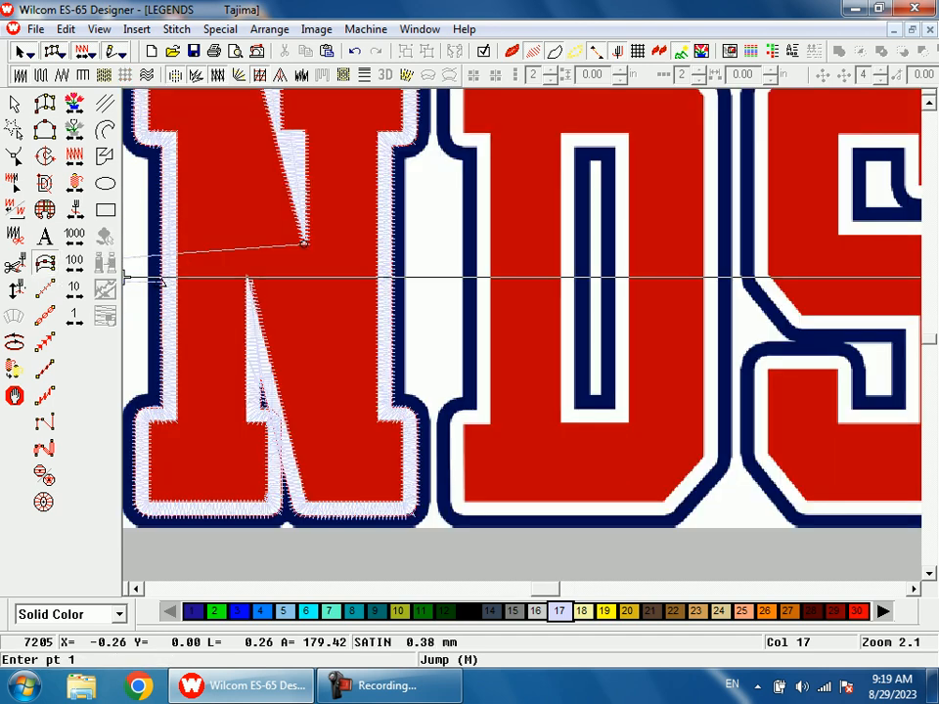
key(shift+z)
key(b)
drag(481, 240, 541, 372)
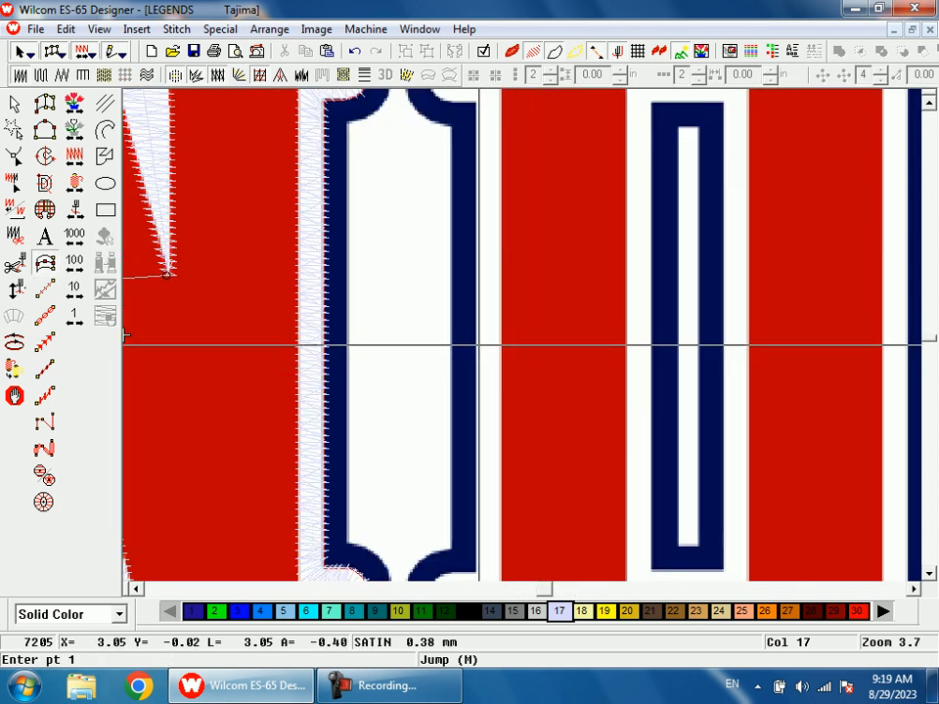
click(478, 342)
- Trace the D's white outline up the left stem and around the underside and rounded lower corner of the upper serif
key(shift+z)
key(b)
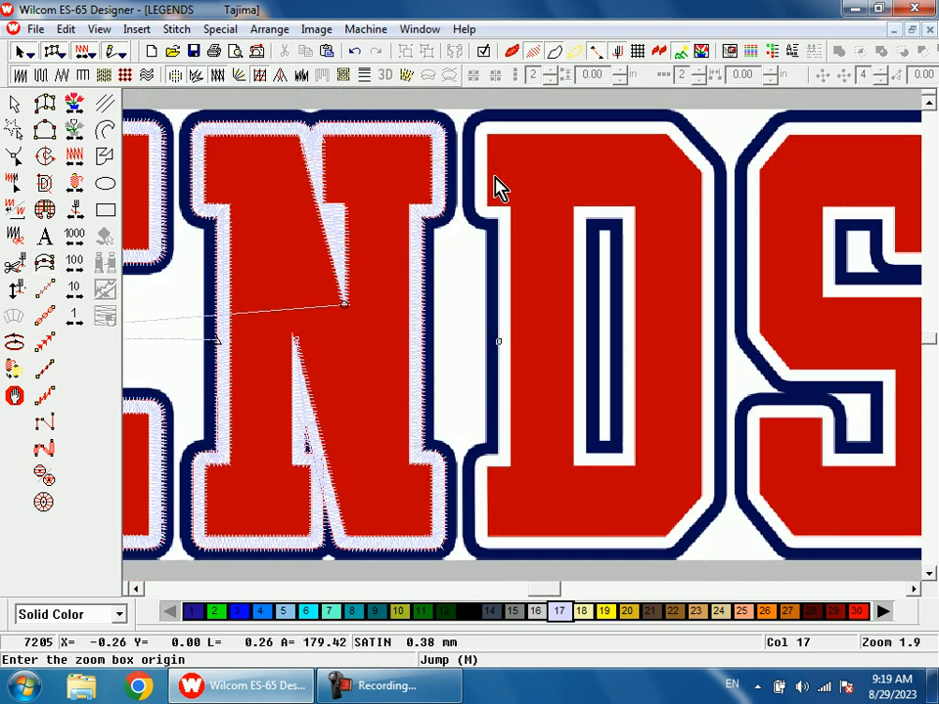
drag(486, 157, 505, 319)
click(533, 332)
click(490, 331)
click(467, 327)
click(454, 291)
key(shift+z)
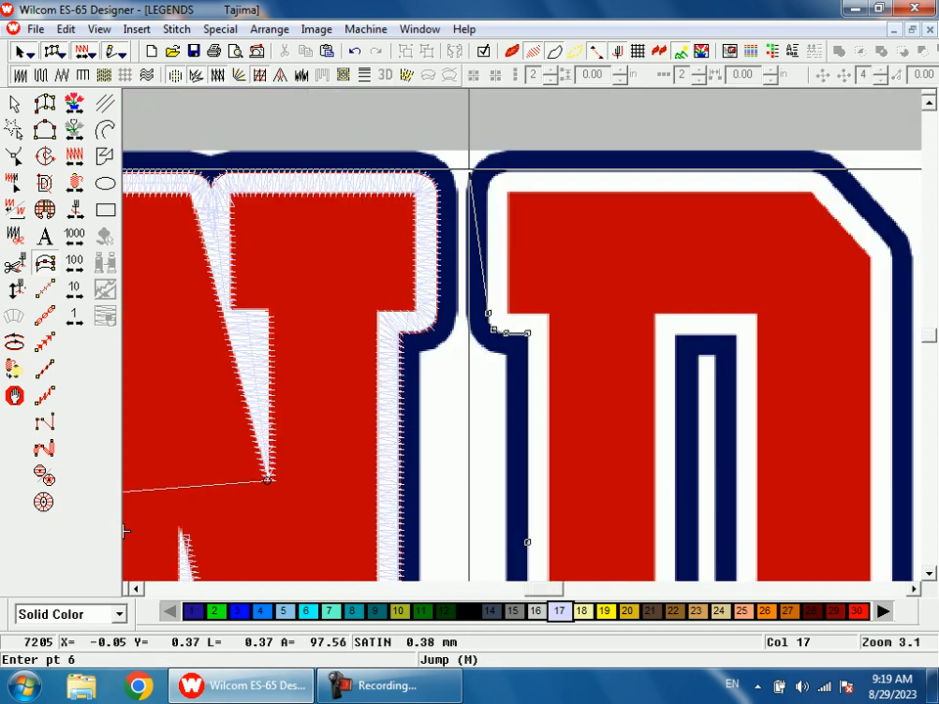
- Trace the D's white outline around the rounded upper-left corner of the upper serif
key(shift+z)
key(b)
drag(499, 220, 513, 327)
click(524, 318)
click(525, 314)
key(shift+z)
key(shift+z)
key(shift+z)
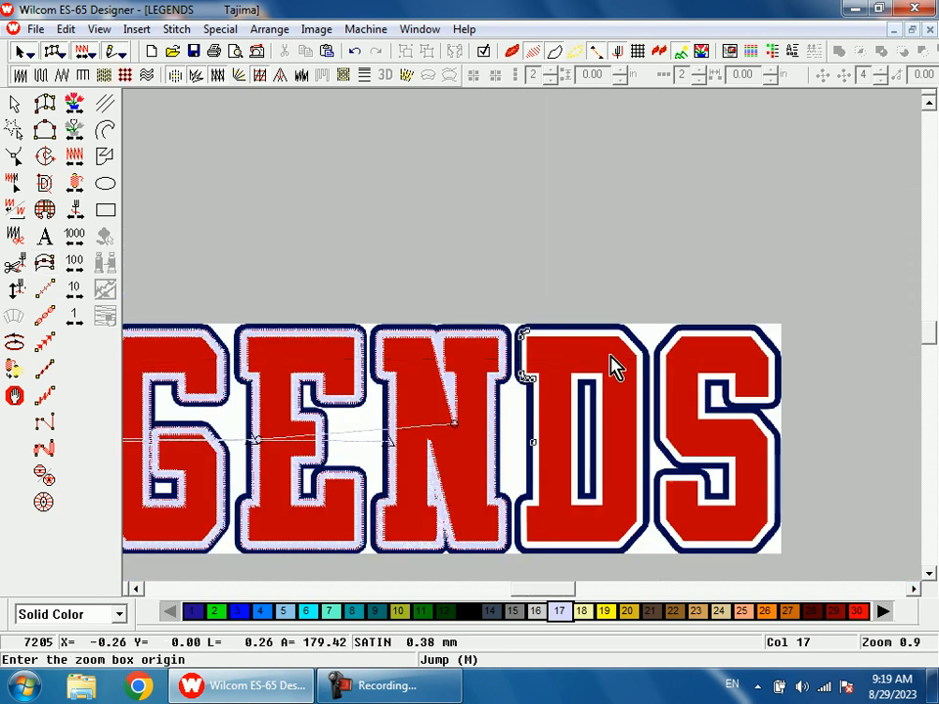
- Trace the D's white outline along the top edge and around both corners of the upper-right chamfer
key(b)
drag(642, 385, 597, 331)
key(p)
drag(583, 227, 564, 336)
scroll(490, 342, up, 2)
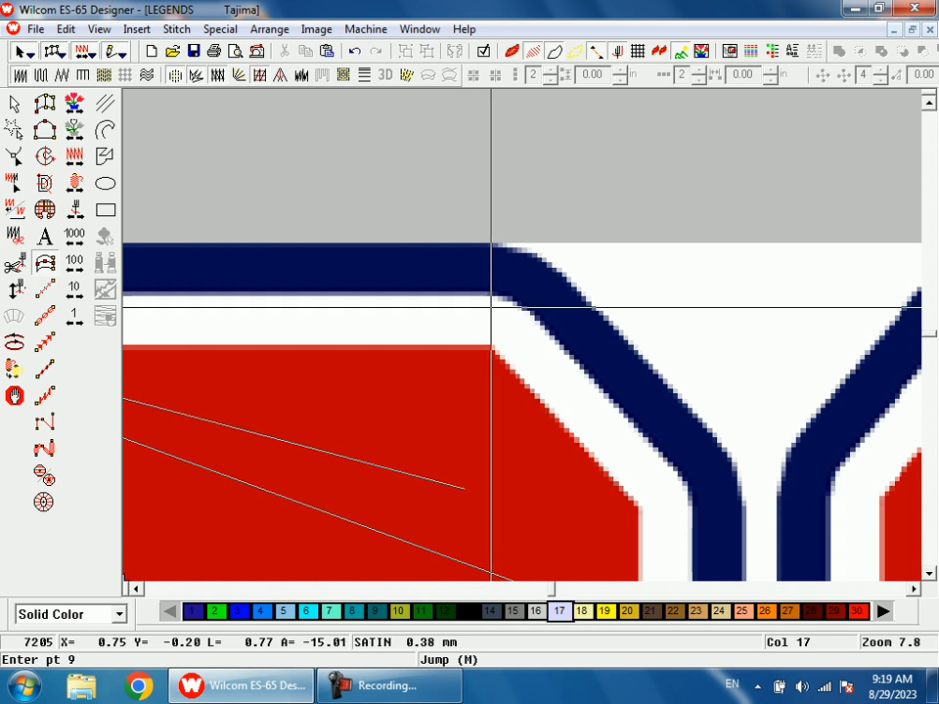
click(488, 294)
click(511, 300)
click(528, 314)
click(596, 359)
click(603, 373)
click(609, 392)
- Trace the D's white outline down the right side and around both corners of the lower-right chamfer
key(shift+z)
key(shift+z)
key(shift+z)
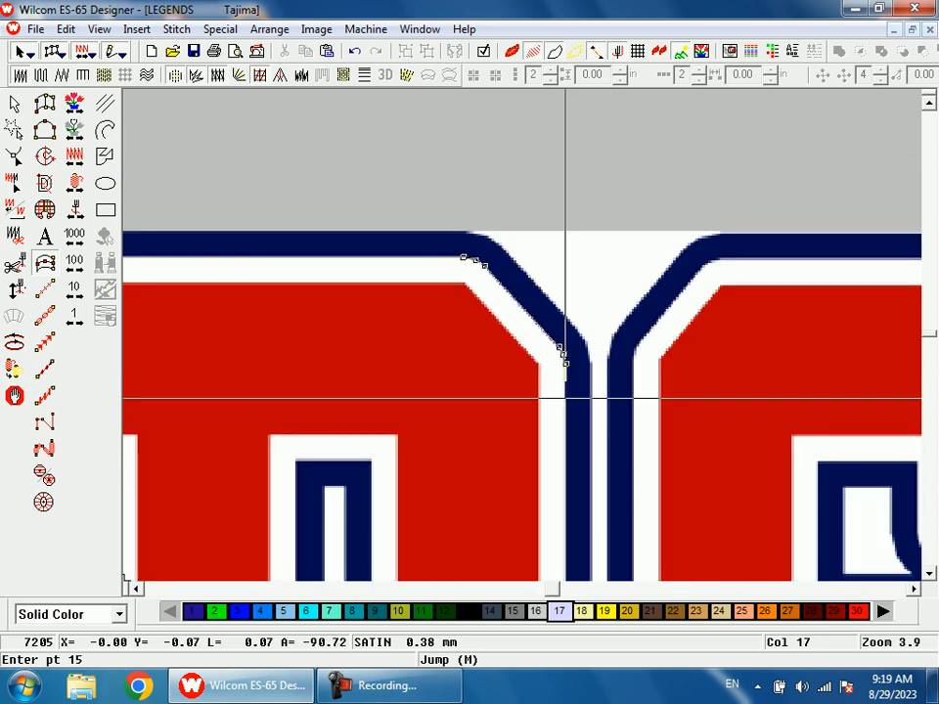
key(b)
drag(517, 469, 536, 543)
click(564, 388)
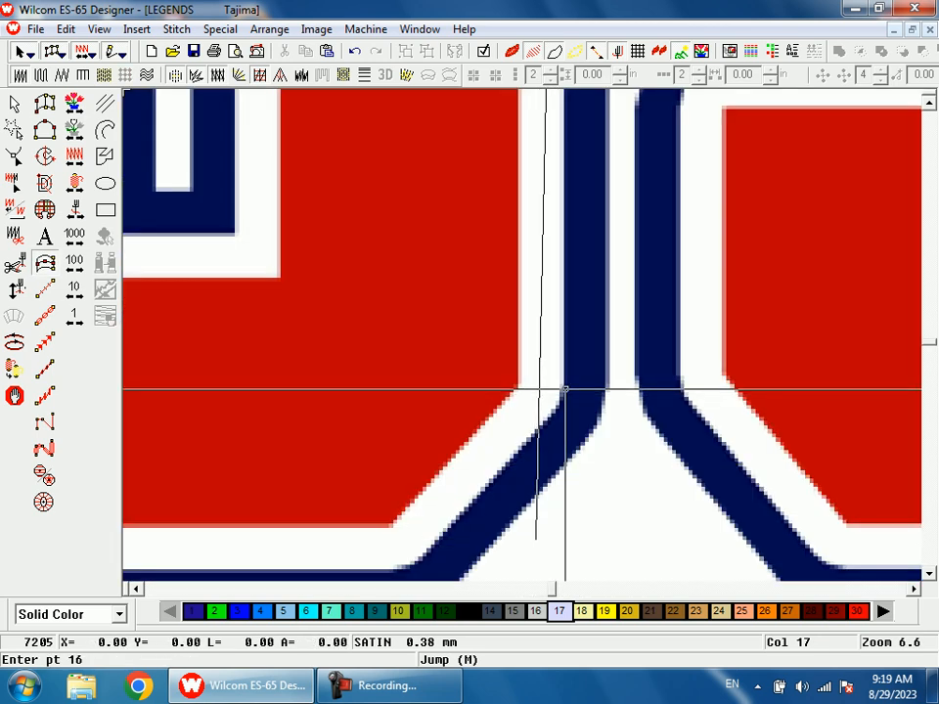
click(559, 407)
click(553, 412)
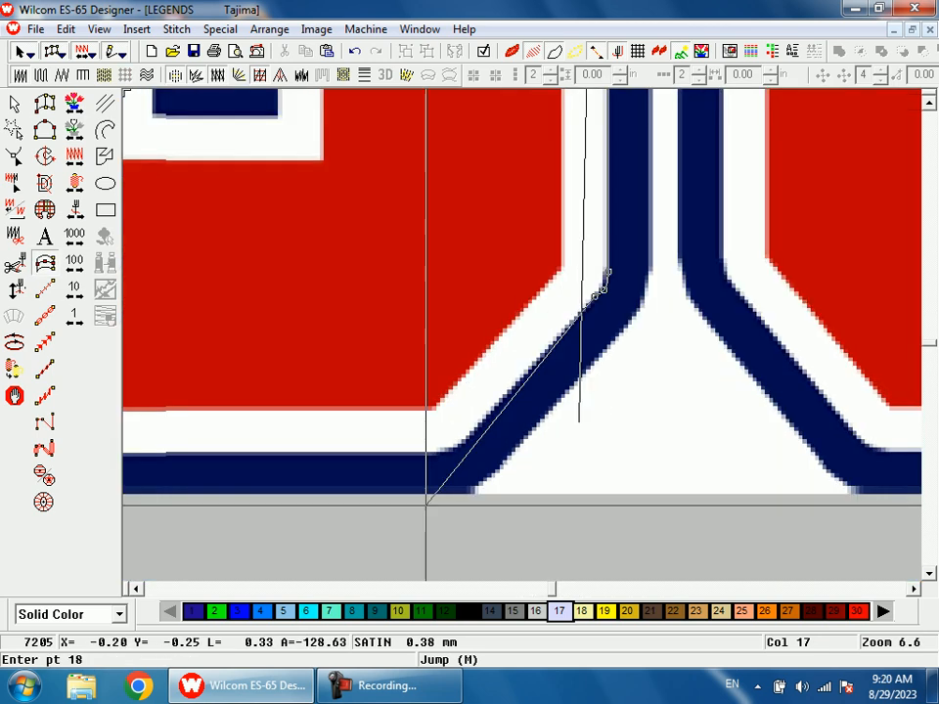
click(461, 438)
click(453, 447)
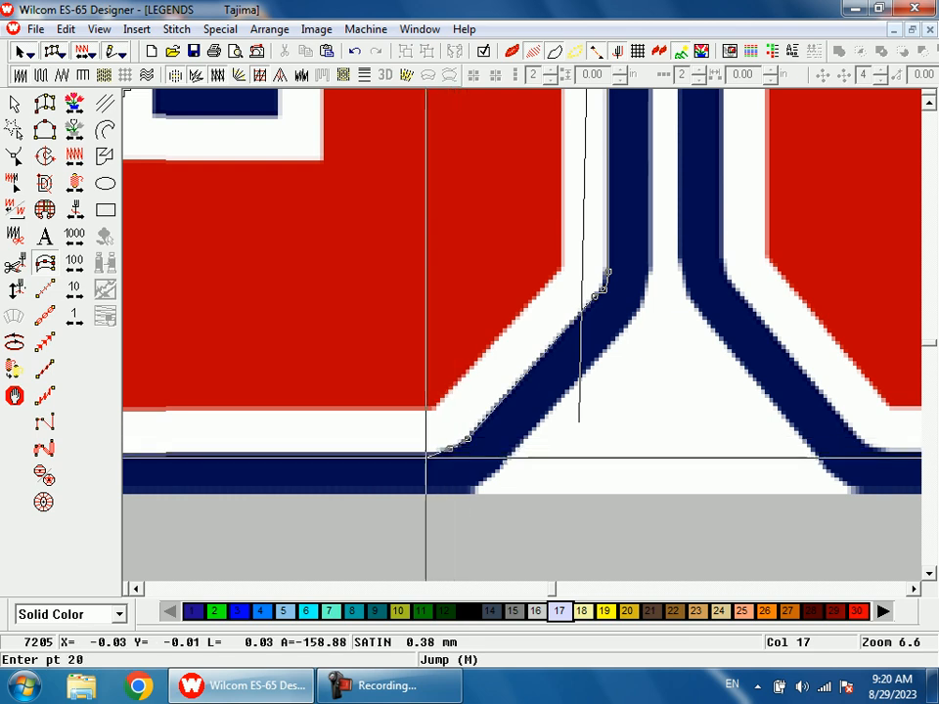
click(427, 449)
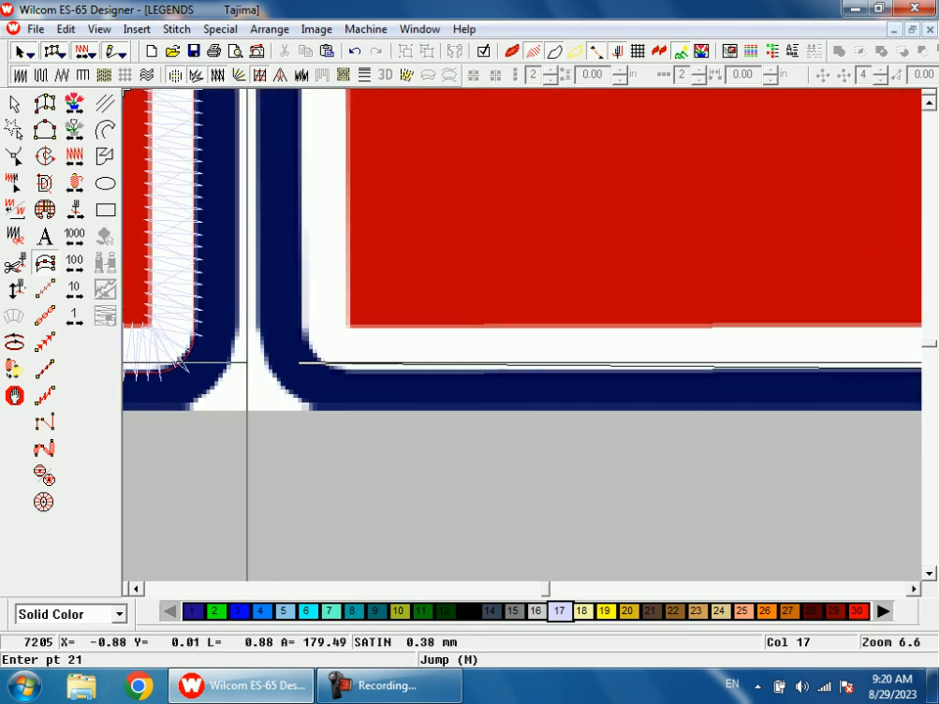
- Trace the D's white outline along the bottom edge and around the rounded lower and upper corners of the lower-left serif
click(341, 370)
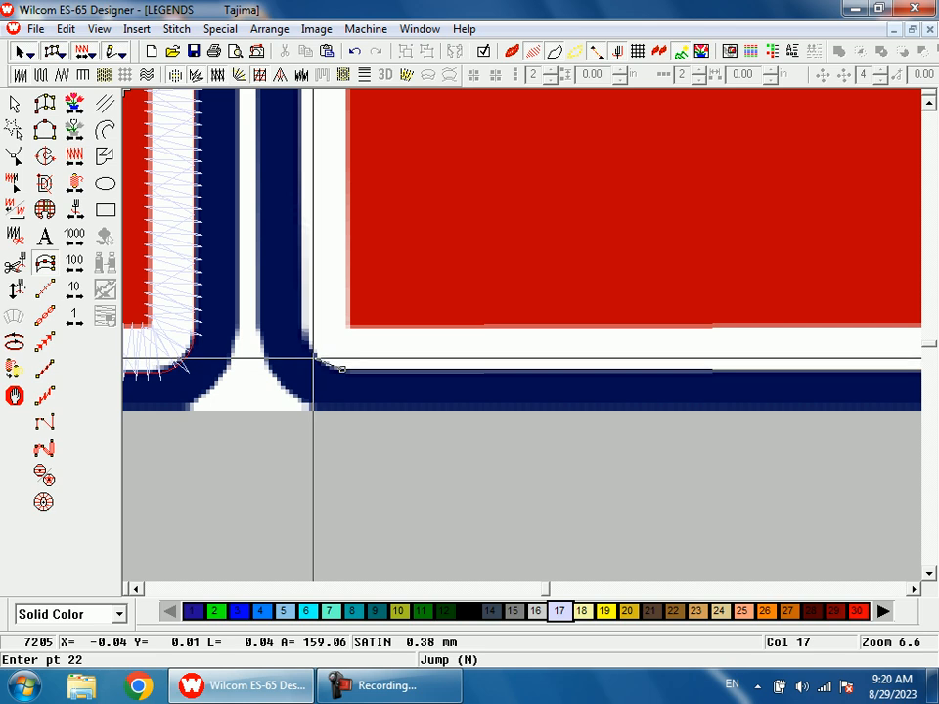
click(312, 354)
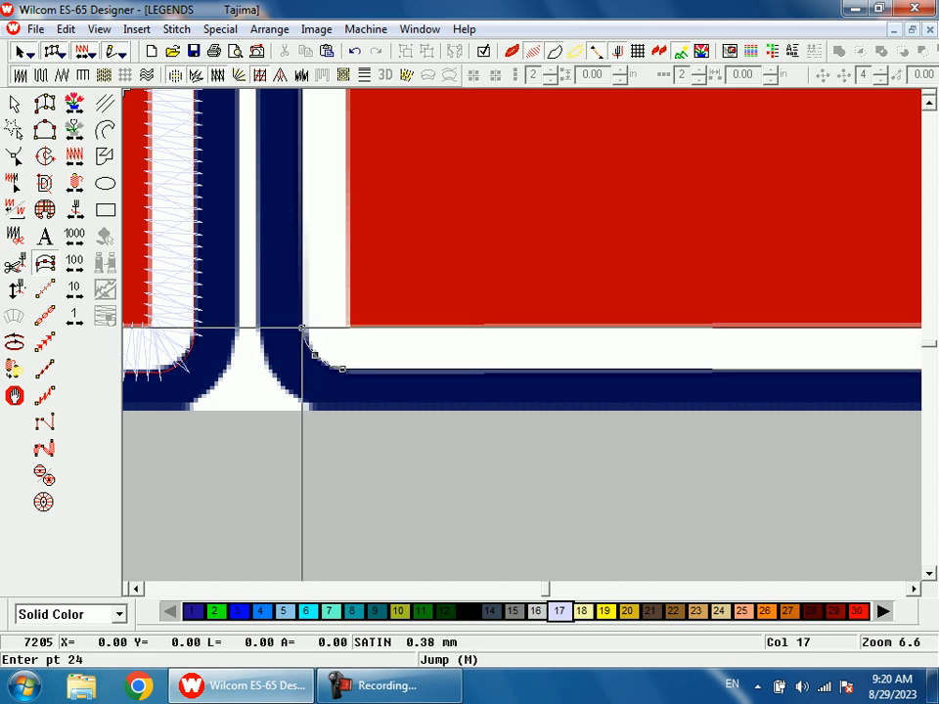
key(shift+z)
key(shift+z)
key(b)
drag(455, 235, 483, 310)
click(515, 332)
click(535, 287)
- Close the D's outline at its starting point on the left stem and generate the satin stitches
key(shift+z)
key(shift+z)
key(shift+z)
drag(529, 220, 555, 362)
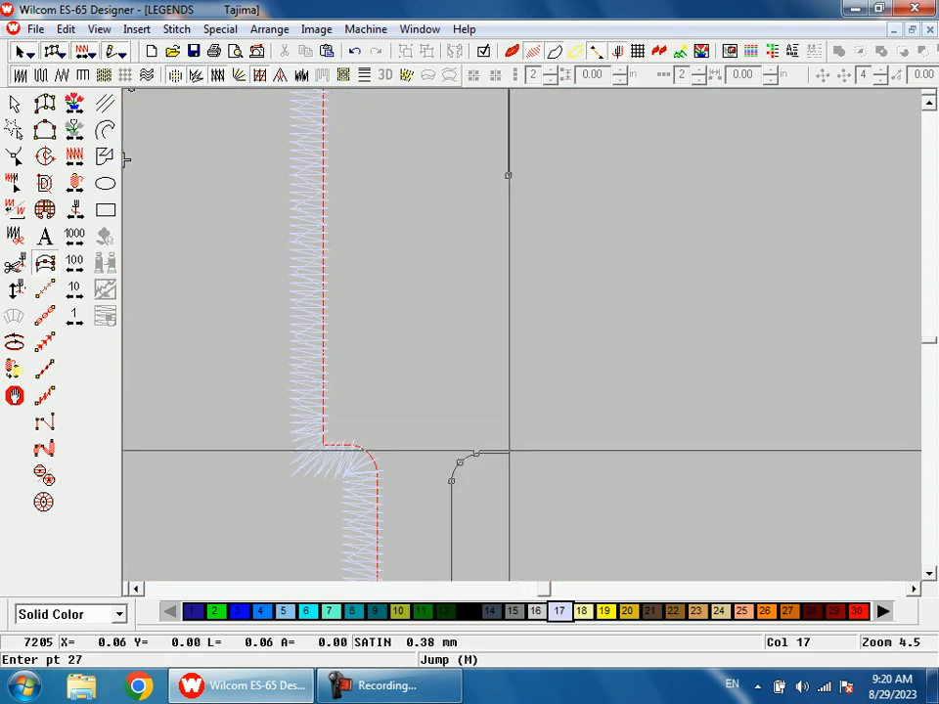
click(507, 452)
click(507, 175)
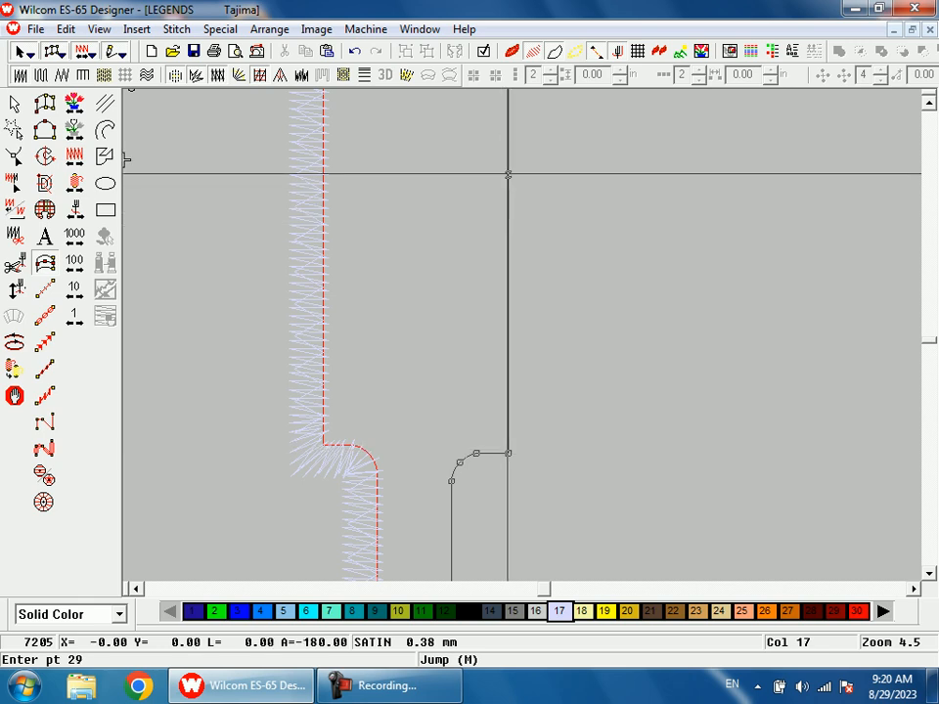
key(Return)
key(shift+z)
key(shift+z)
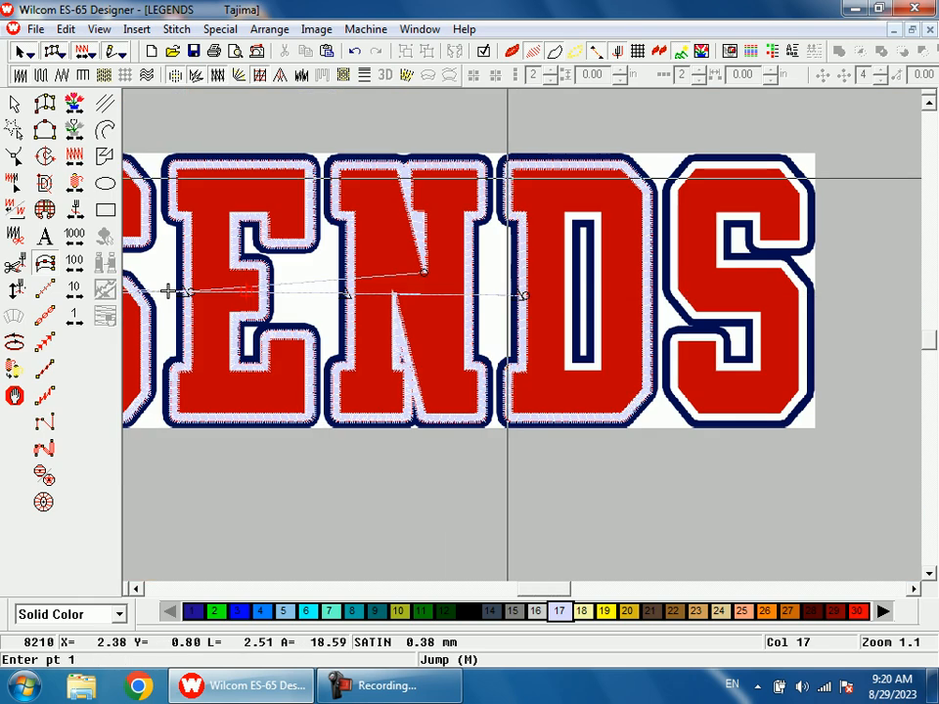
- Examine the D outline's control points in reshape mode at the upper end of the lower-right chamfer
key(h)
drag(634, 380, 650, 412)
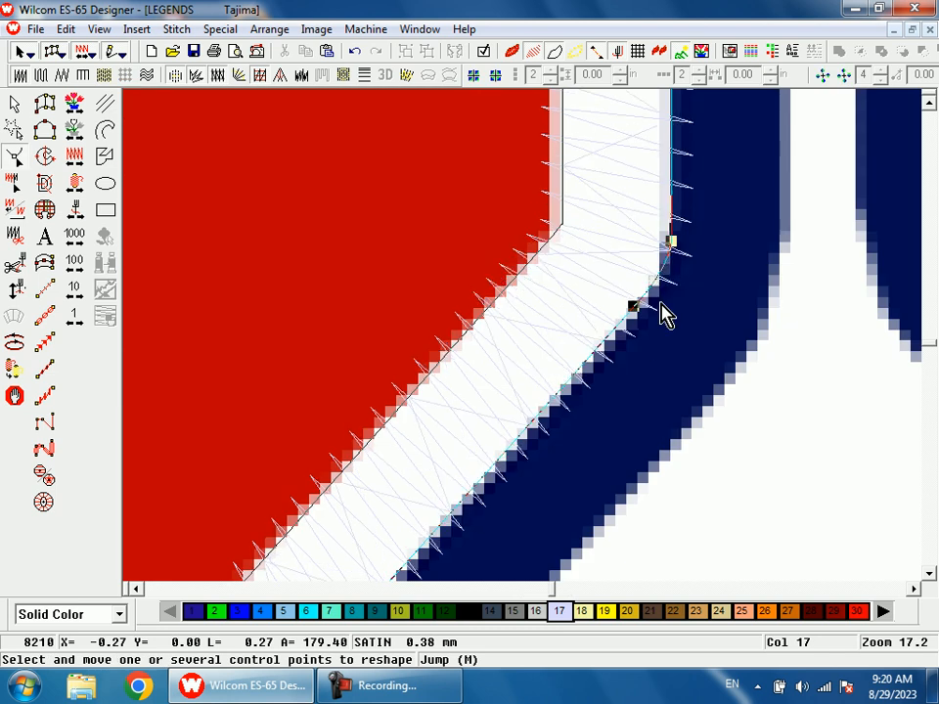
key(shift+z)
key(shift+z)
key(shift+z)
key(Escape)
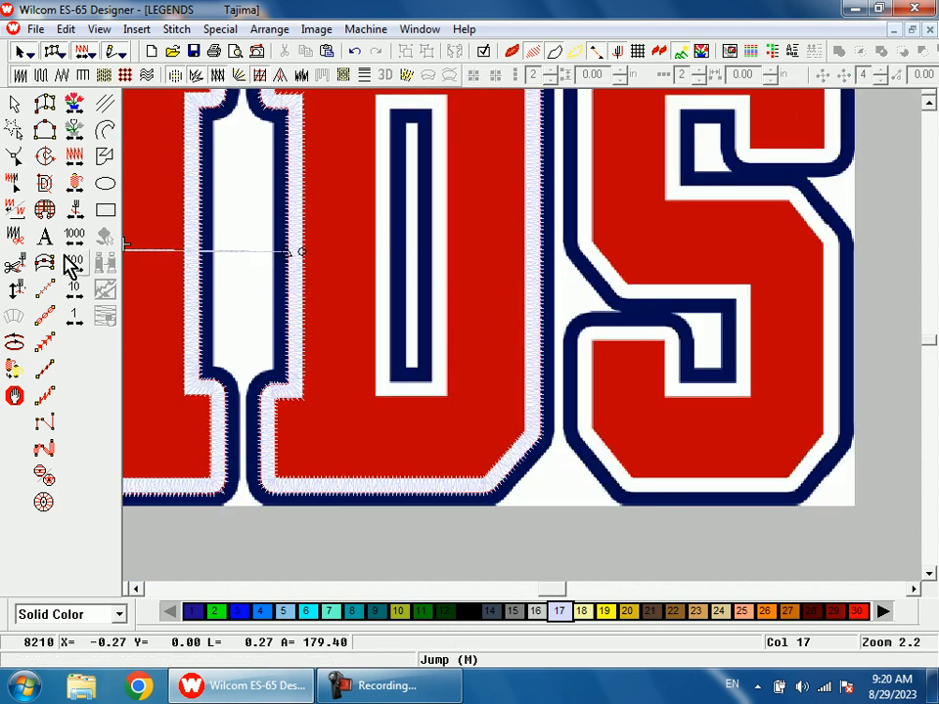
- Trace the rectangular edge between white and navy inside the D as a closed fixed-width outline and generate its satin stitches
click(54, 258)
key(shift+z)
key(b)
drag(468, 252, 460, 322)
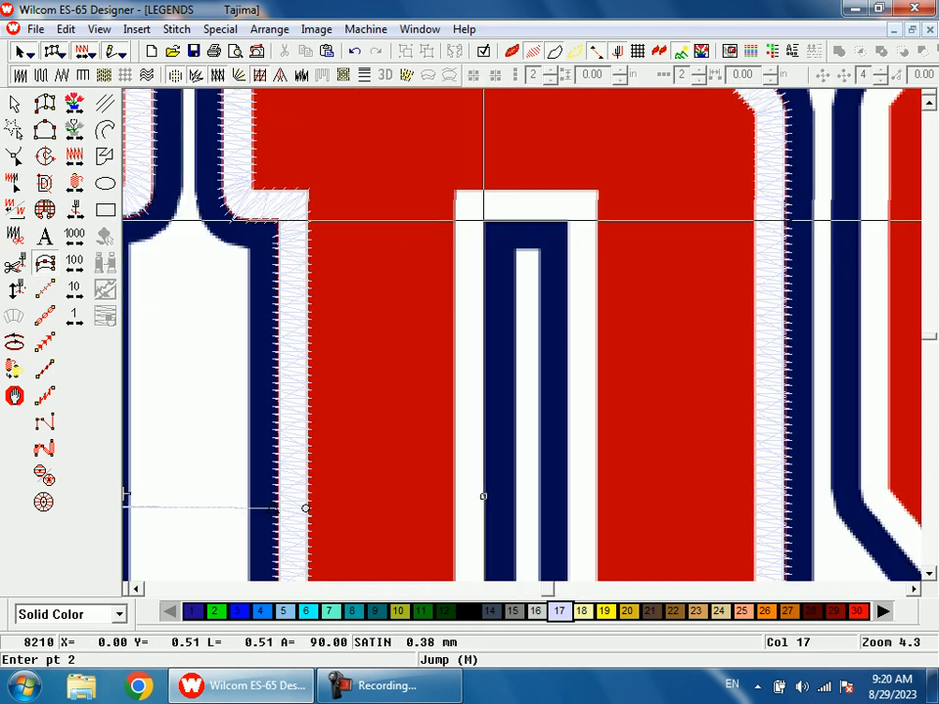
click(483, 221)
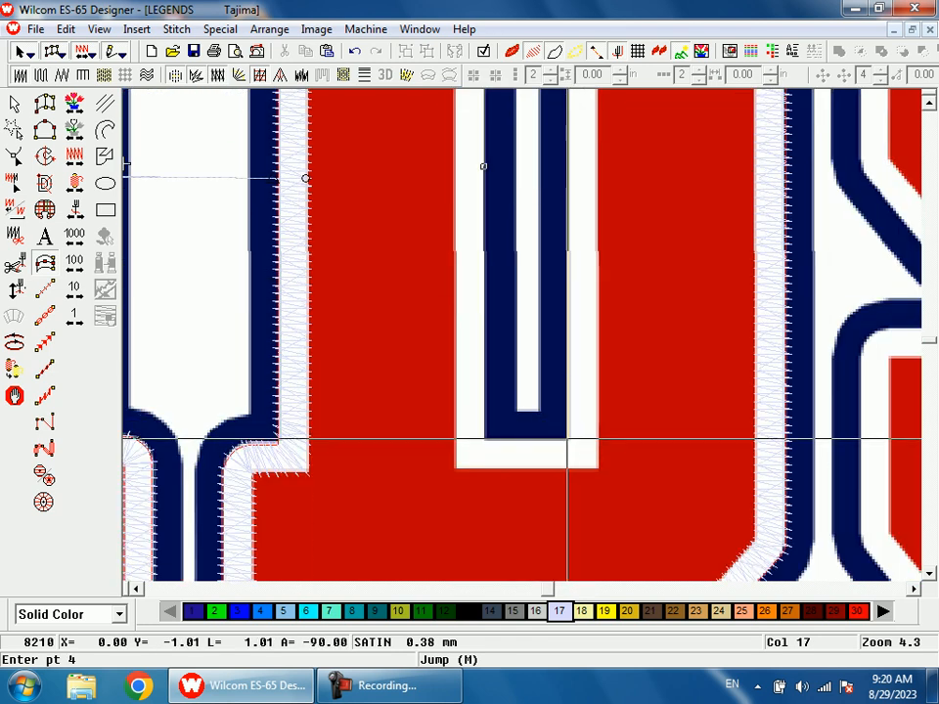
click(567, 440)
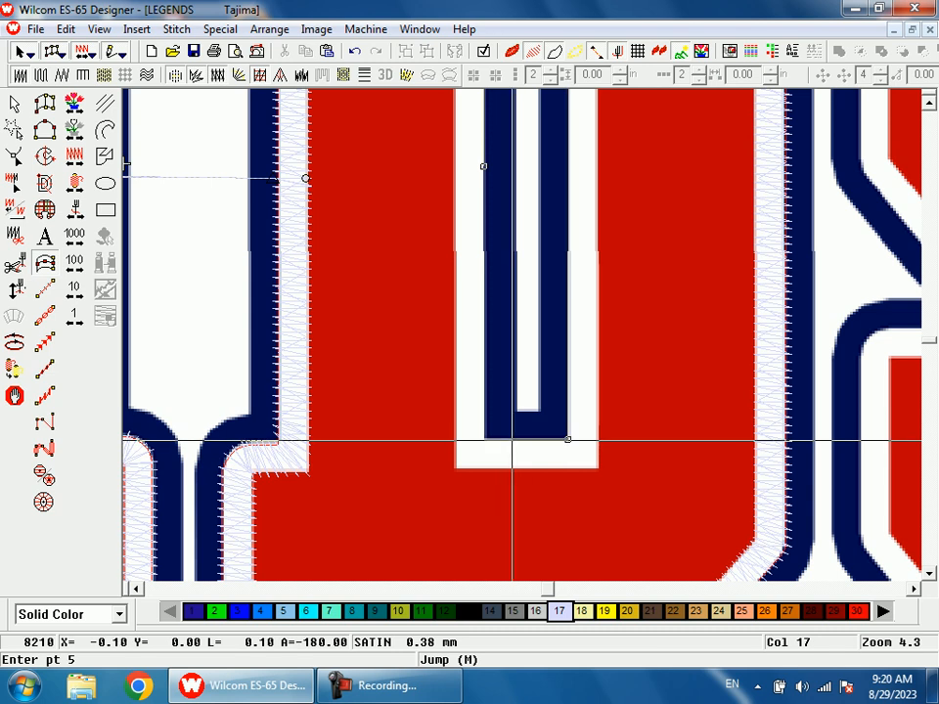
click(485, 438)
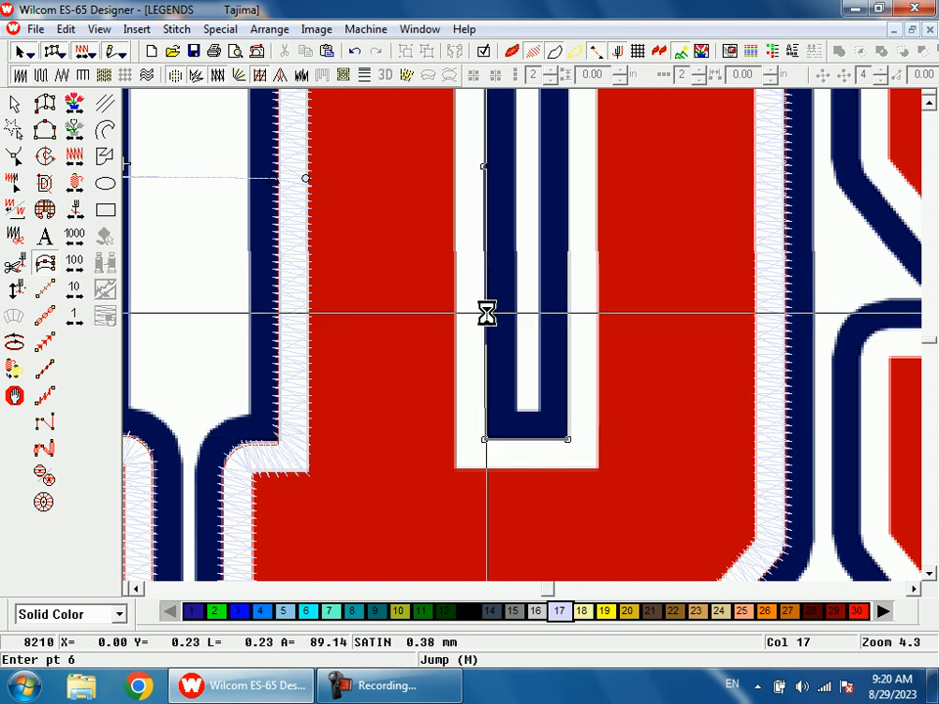
key(d)
click(481, 167)
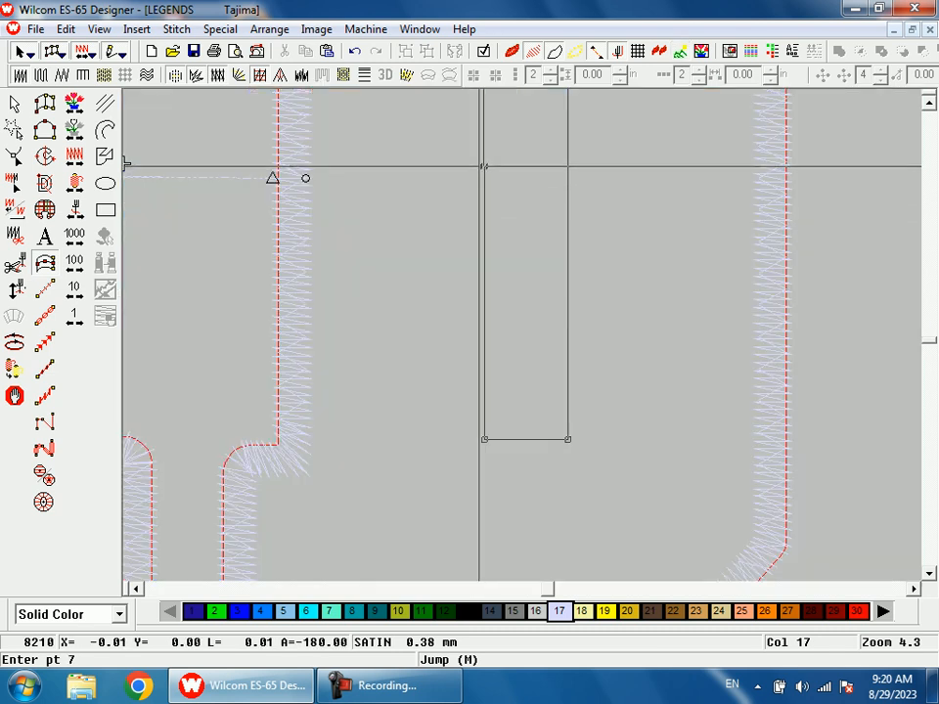
key(Return)
key(d)
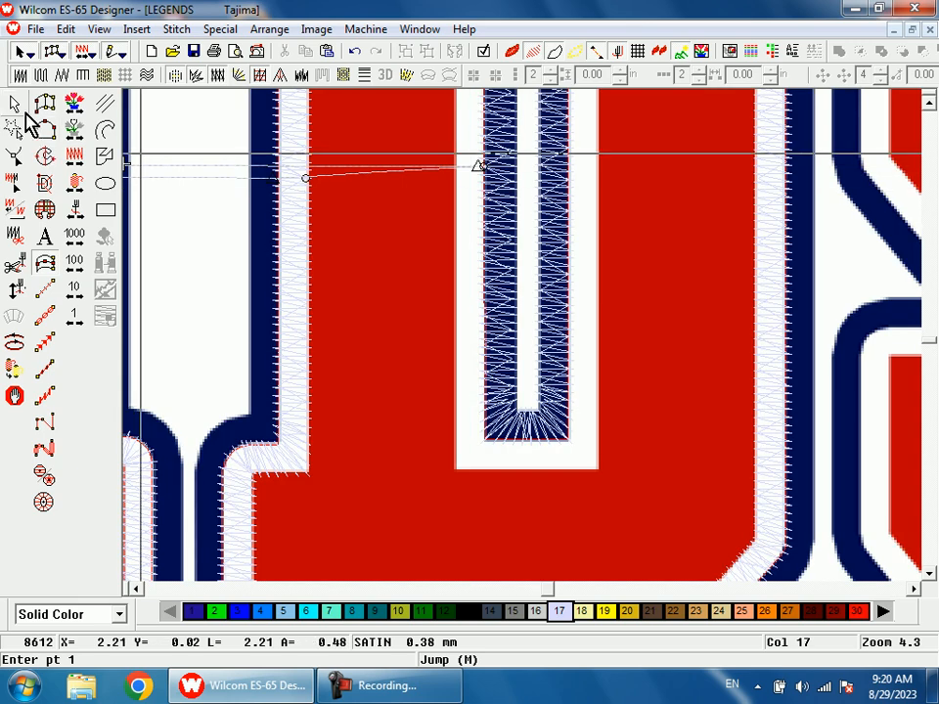
- Offset the satin column inside the D fully to Side 1 of its traced line, with 0% on Side 2
double_click(485, 223)
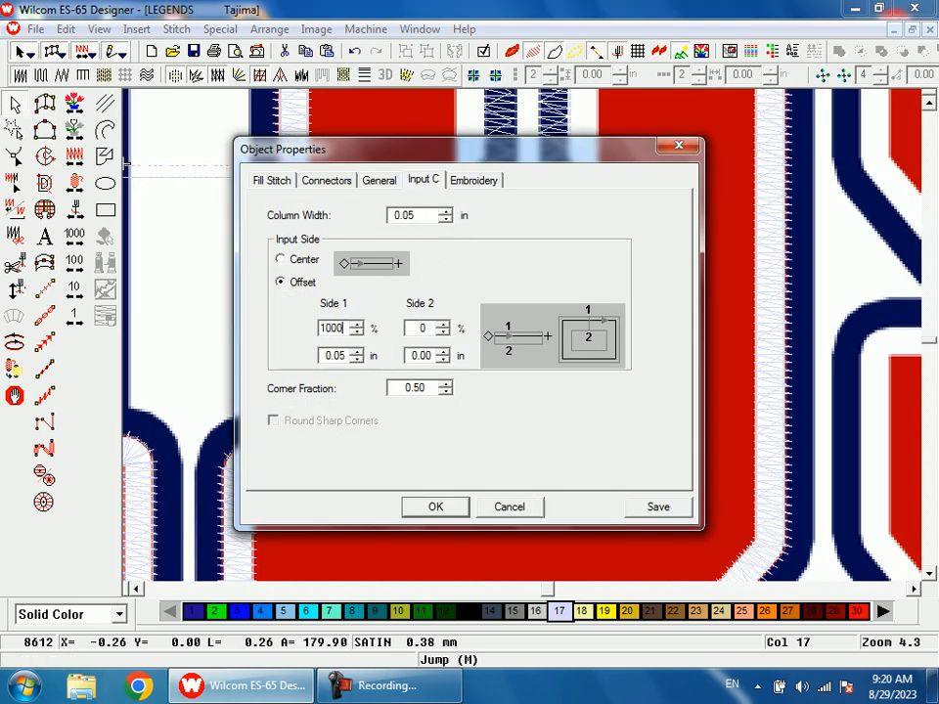
key(Return)
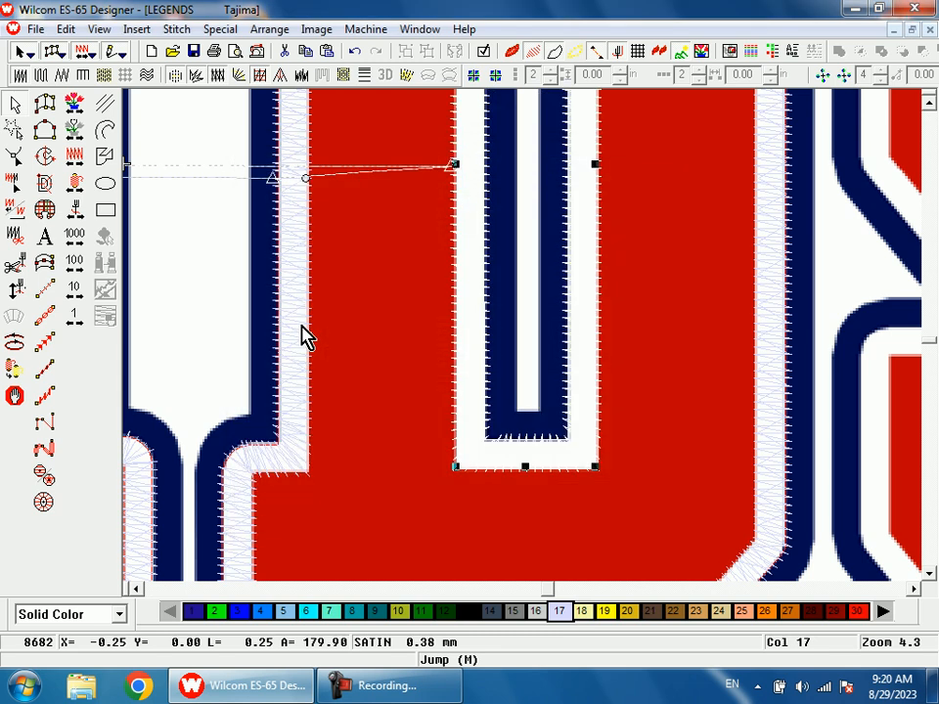
key(shift+z)
key(Escape)
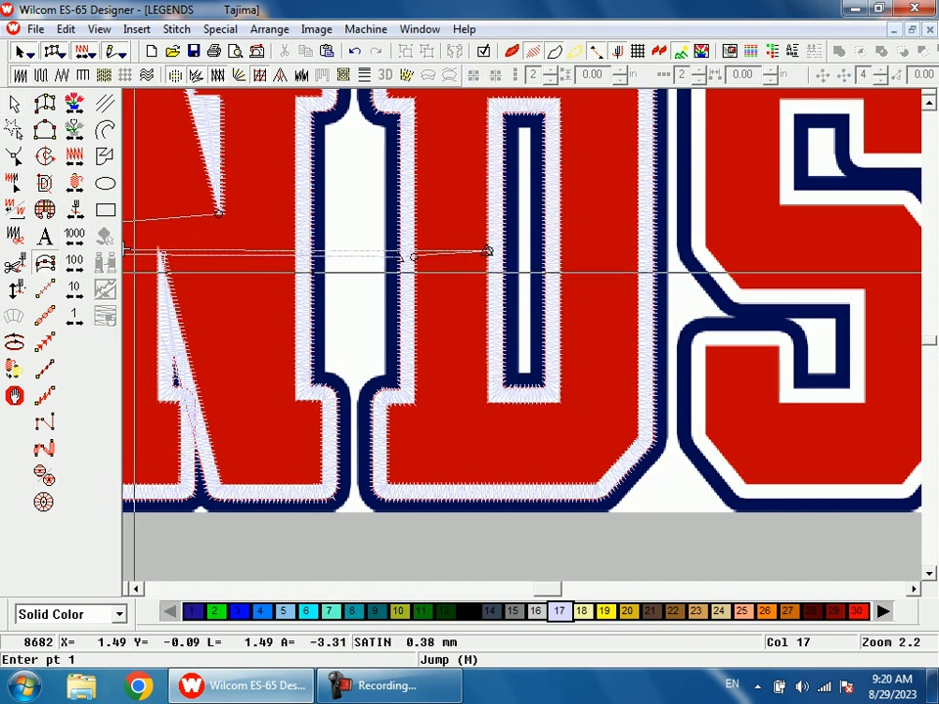
- Start a fixed-width column on the S's left edge and trace its white outline around both ends of the upper-left chamfer
key(shift+z)
key(b)
drag(589, 196, 677, 311)
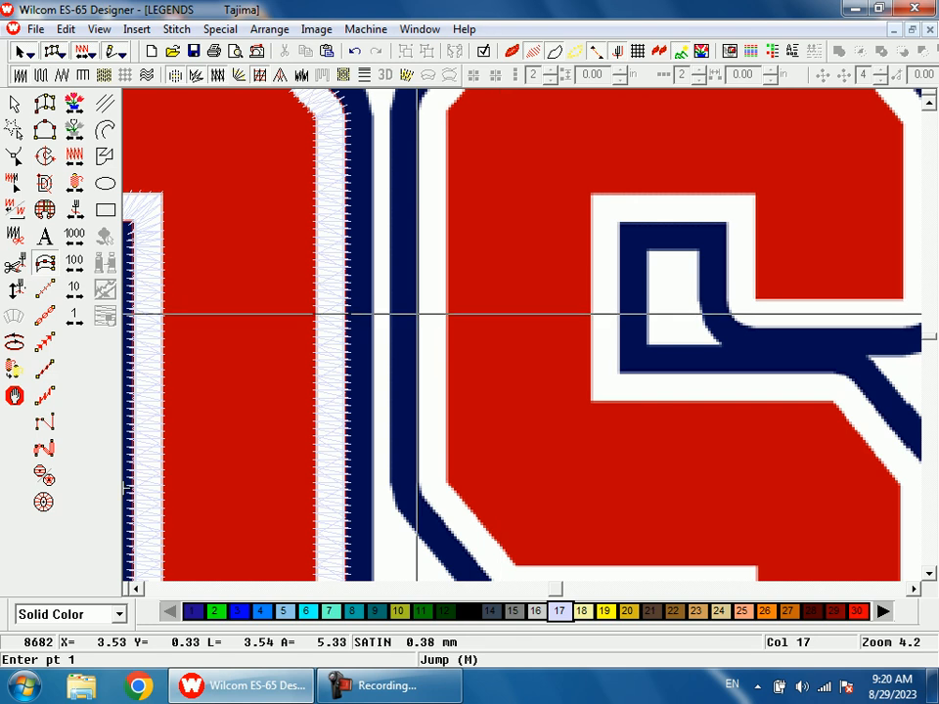
key(shift+z)
key(z)
key(z)
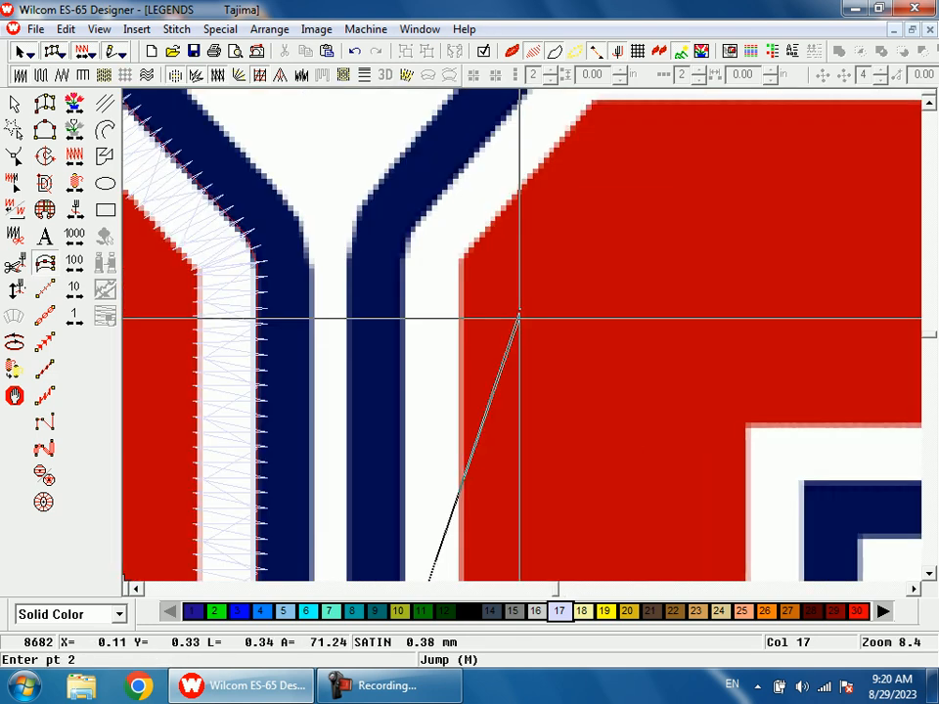
click(404, 264)
click(409, 229)
click(417, 222)
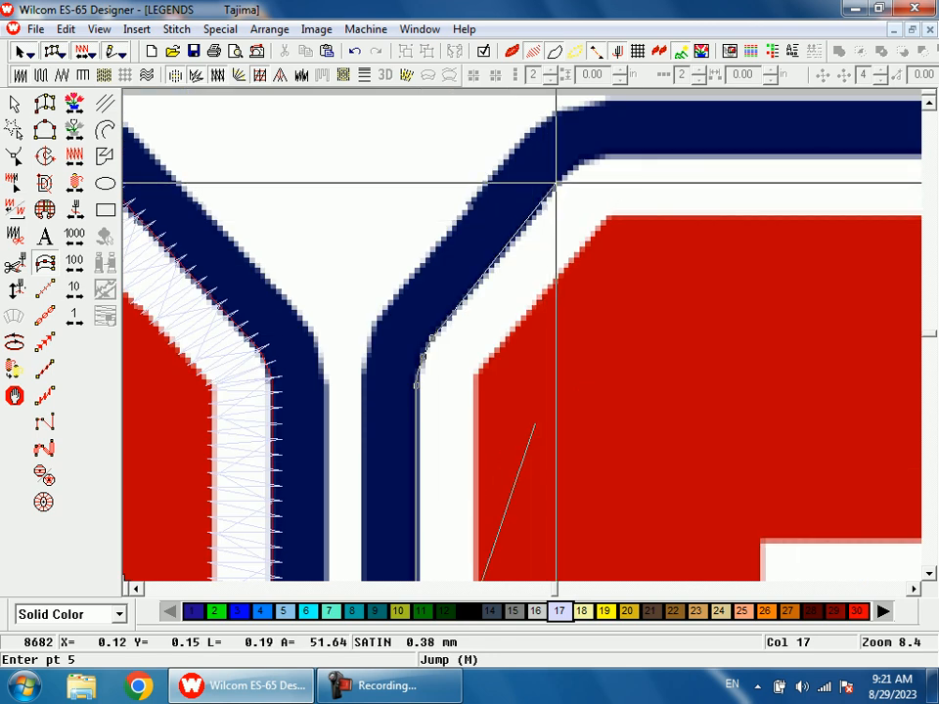
click(567, 175)
click(586, 159)
click(610, 151)
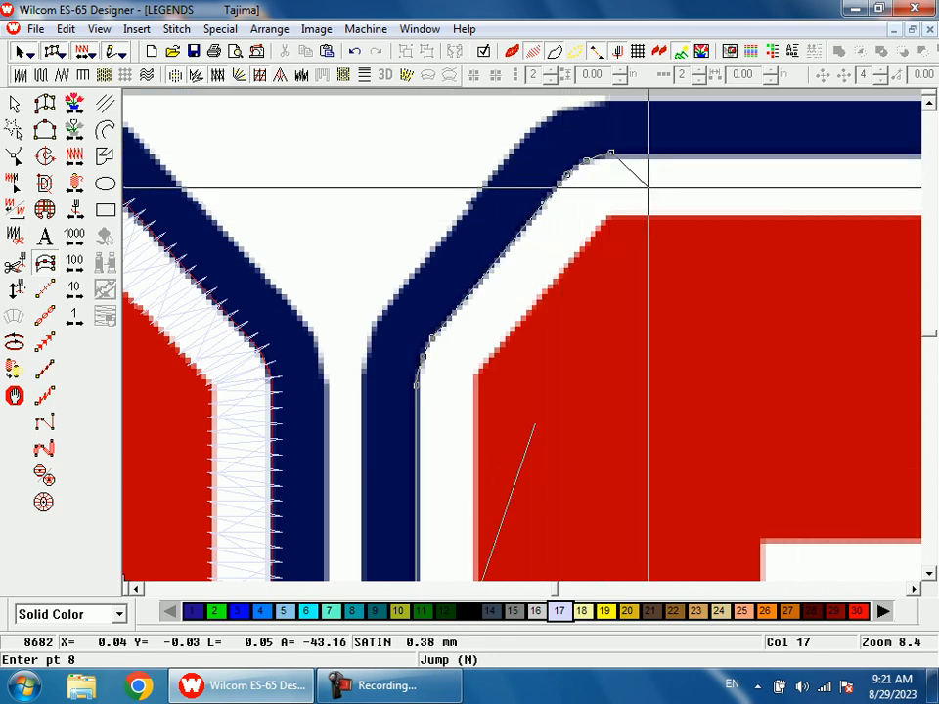
- Trace the S's white outline along the top edge and around both ends of the upper-right chamfer
key(shift+z)
key(shift+z)
key(shift+z)
key(b)
drag(594, 292, 613, 352)
click(548, 244)
click(571, 253)
click(589, 264)
click(738, 443)
right_click(750, 461)
click(755, 479)
- Trace the S's outline down the right edge, around the upper arm's two rounded lower corners and up to the adjoining inner corner
key(shift+z)
key(shift+z)
key(shift+z)
key(b)
drag(511, 357, 535, 402)
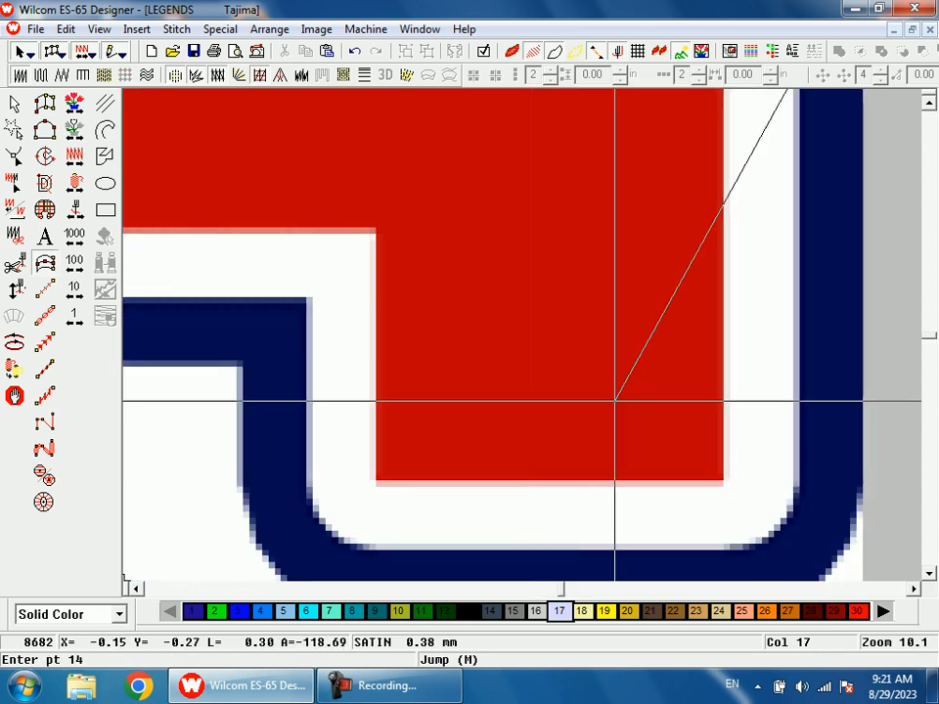
click(799, 491)
click(780, 529)
click(738, 549)
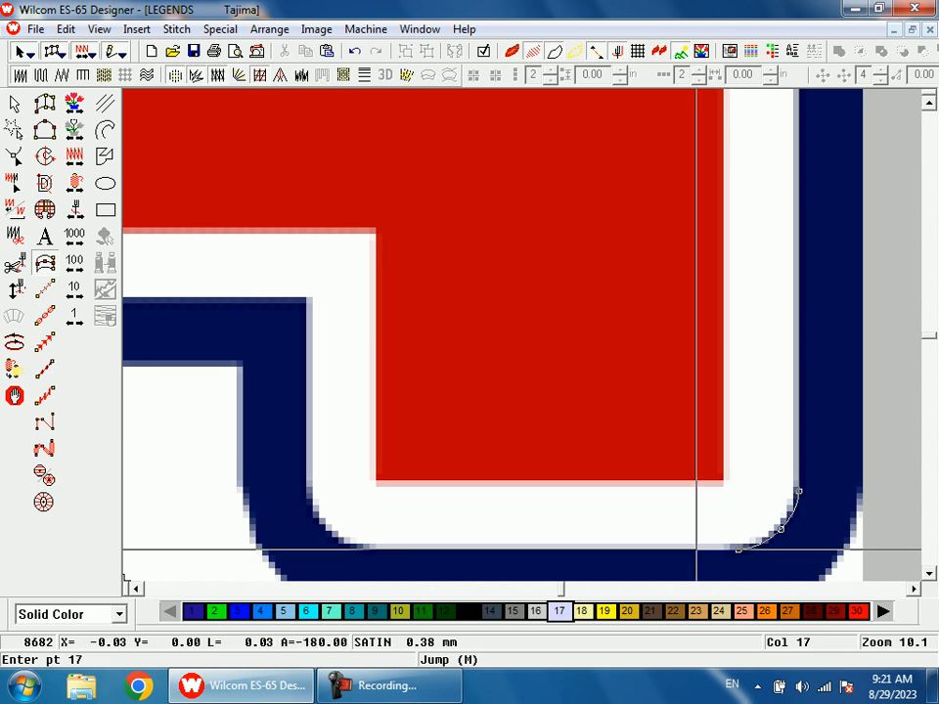
click(366, 550)
click(322, 522)
click(310, 487)
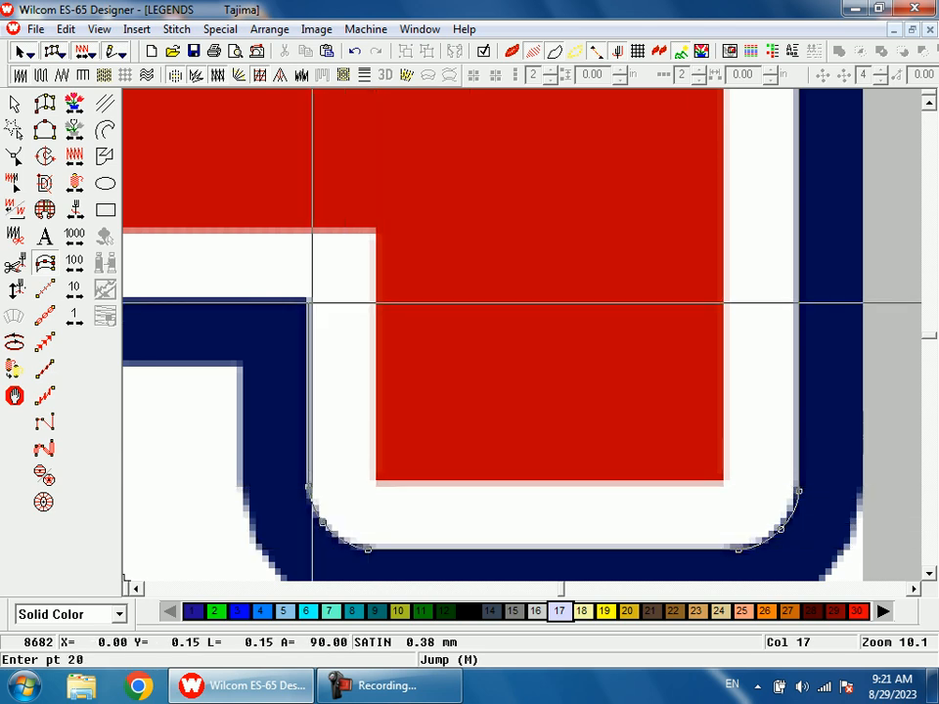
click(310, 297)
- Trace the S's outline around the two square left corners of the upper opening
key(shift+z)
key(shift+z)
key(b)
drag(451, 286, 473, 421)
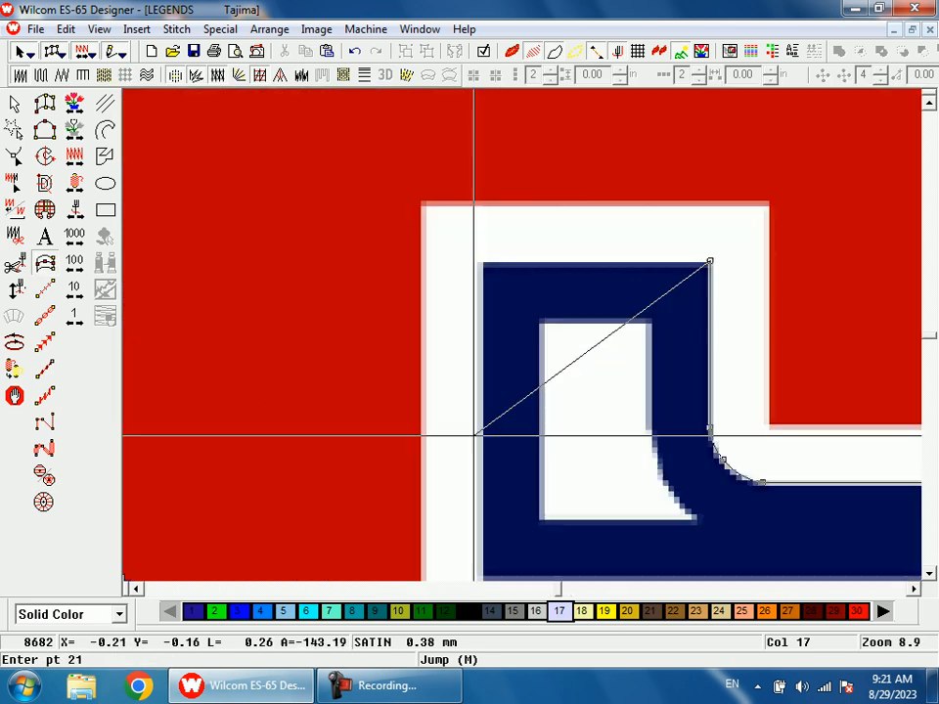
ctrl+click(481, 274)
scroll(516, 435, down, 3)
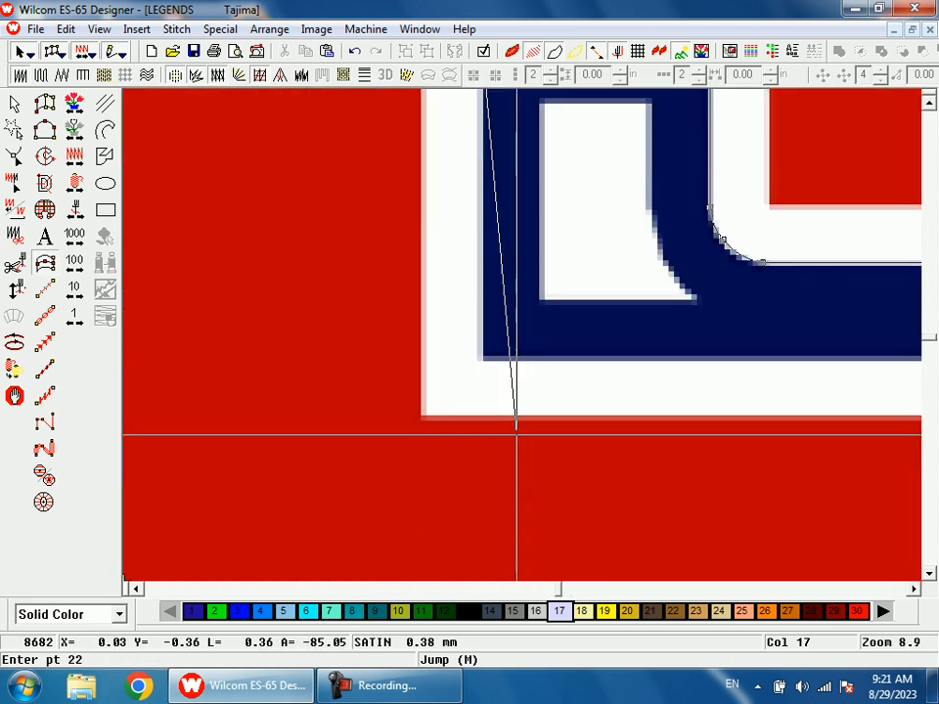
ctrl+click(505, 359)
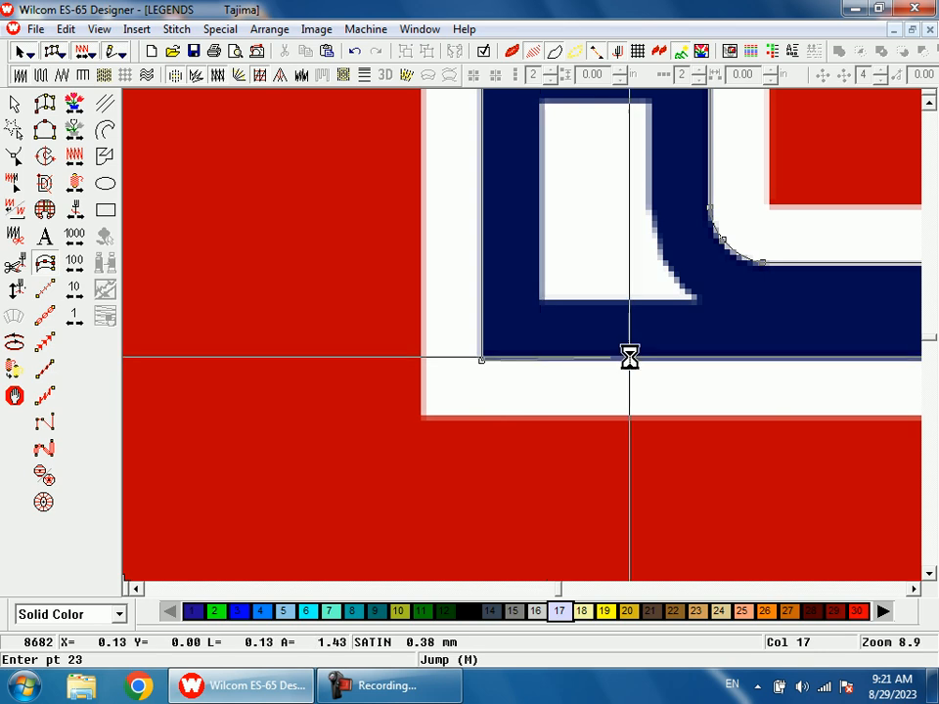
- Trace the S's outline along the upper opening's lower edge and around the middle chamfer toward the right stem
key(shift+z)
key(shift+z)
key(b)
drag(625, 313, 638, 423)
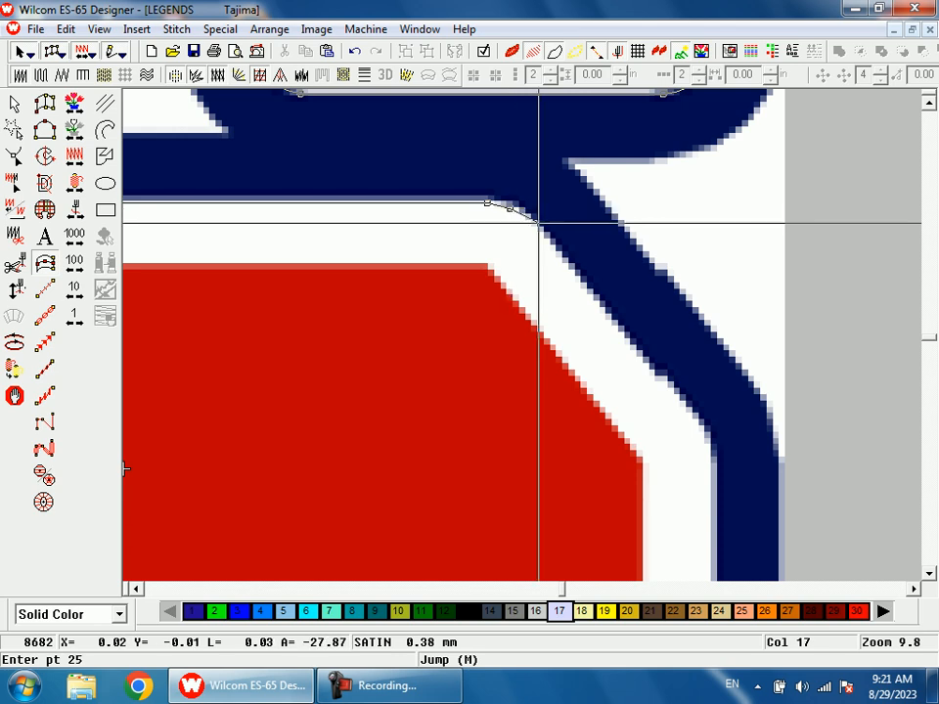
click(537, 224)
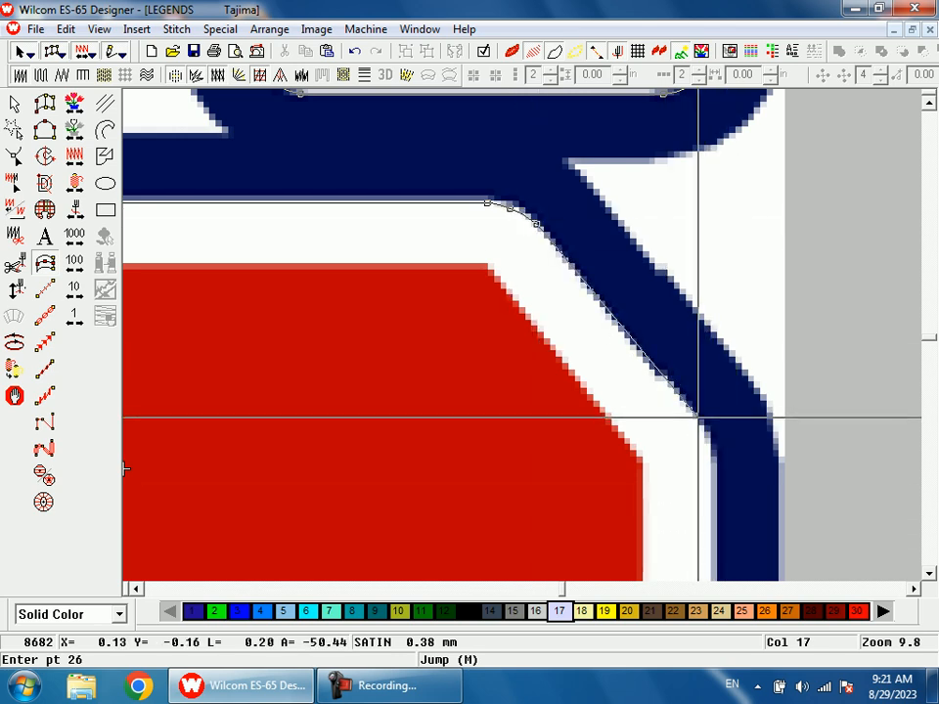
click(710, 442)
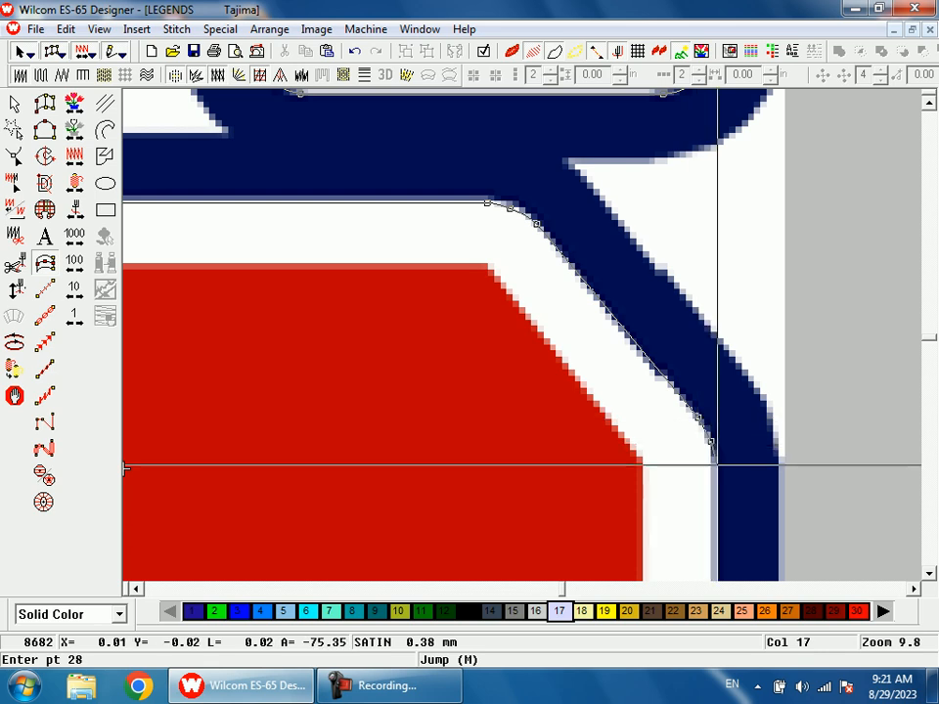
- Trace the S's outline down the right stem and around both ends of the lower-right chamfer
key(shift+z)
key(shift+z)
key(shift+z)
drag(531, 331, 555, 411)
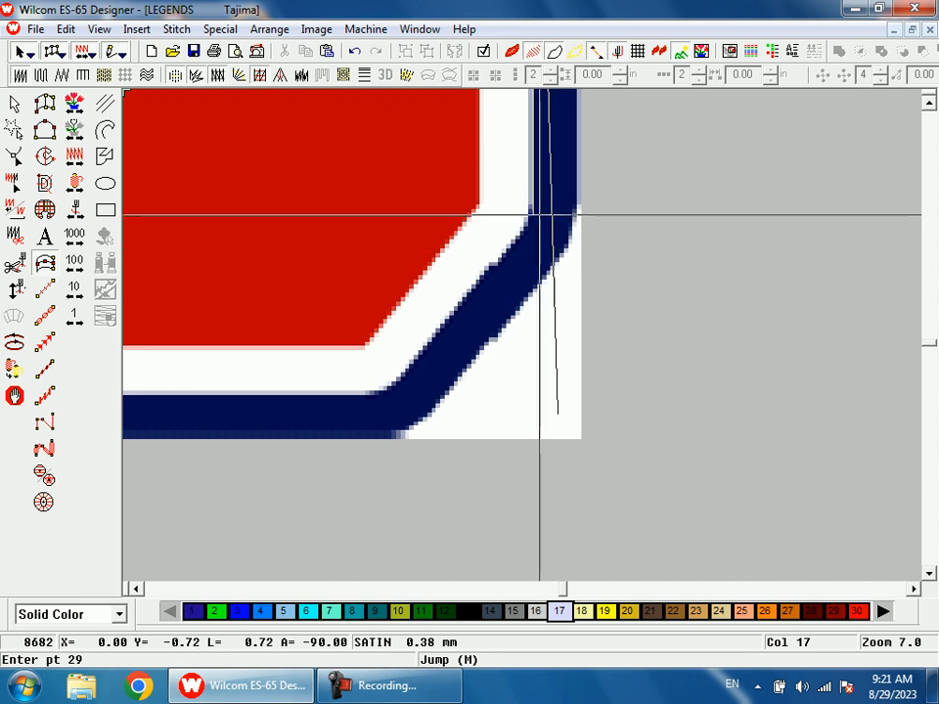
click(533, 200)
click(526, 218)
click(520, 236)
click(389, 389)
right_click(383, 391)
click(362, 395)
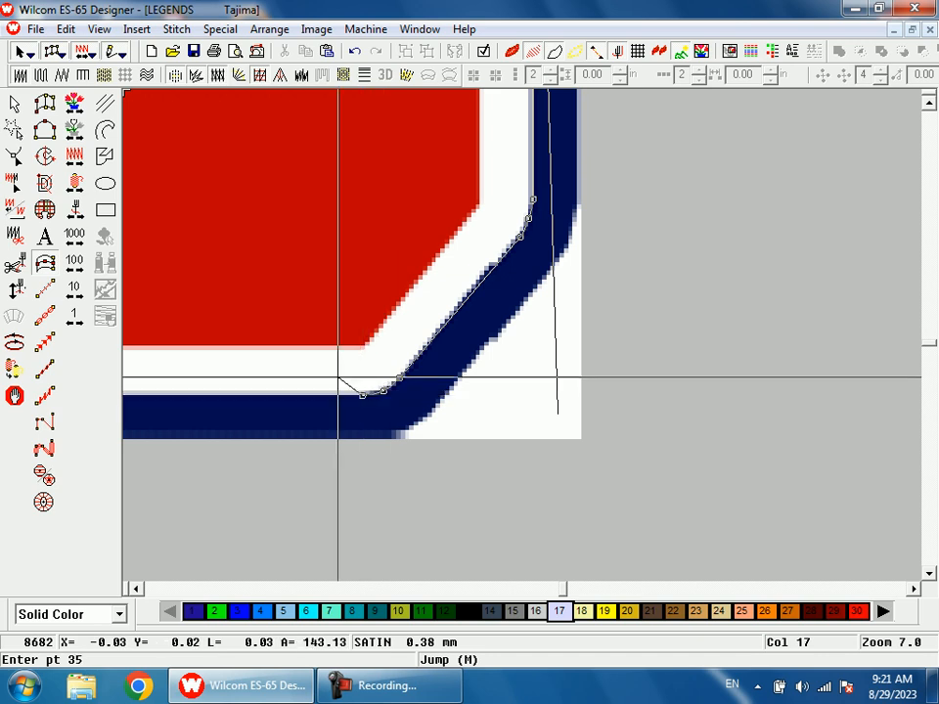
- Trace the S's outline along the bottom edge and around both ends of the lower-left chamfer
key(shift+z)
key(shift+z)
key(shift+z)
key(b)
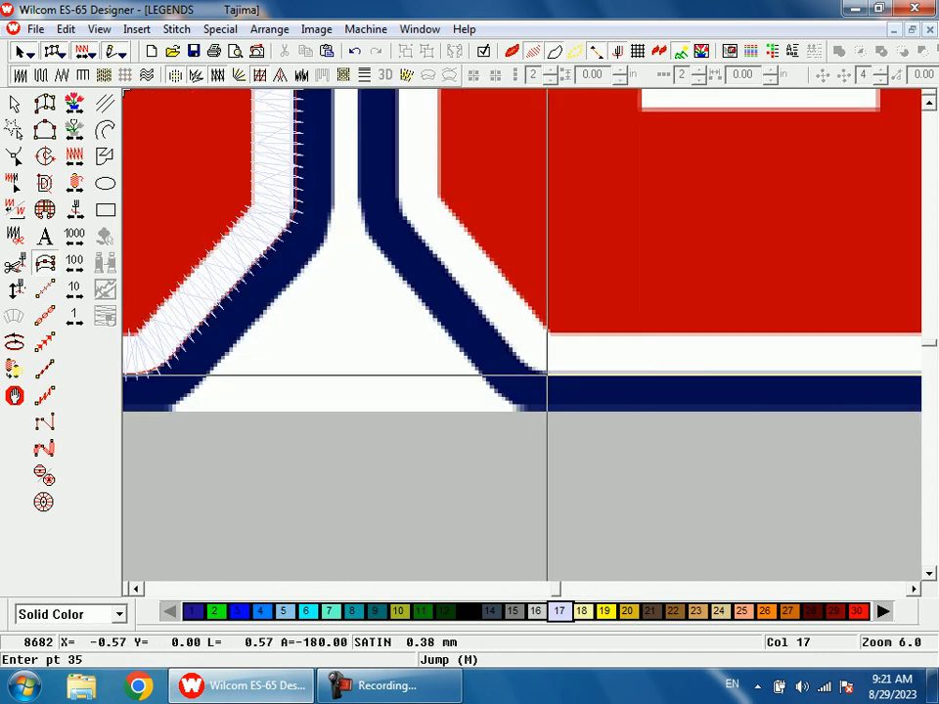
click(558, 374)
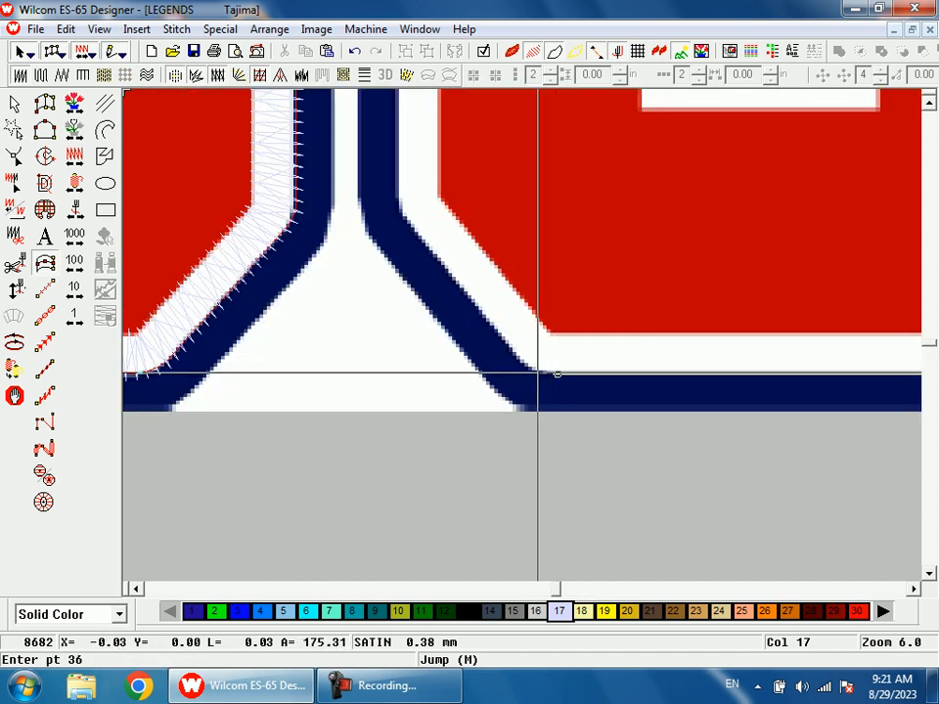
click(536, 372)
click(520, 363)
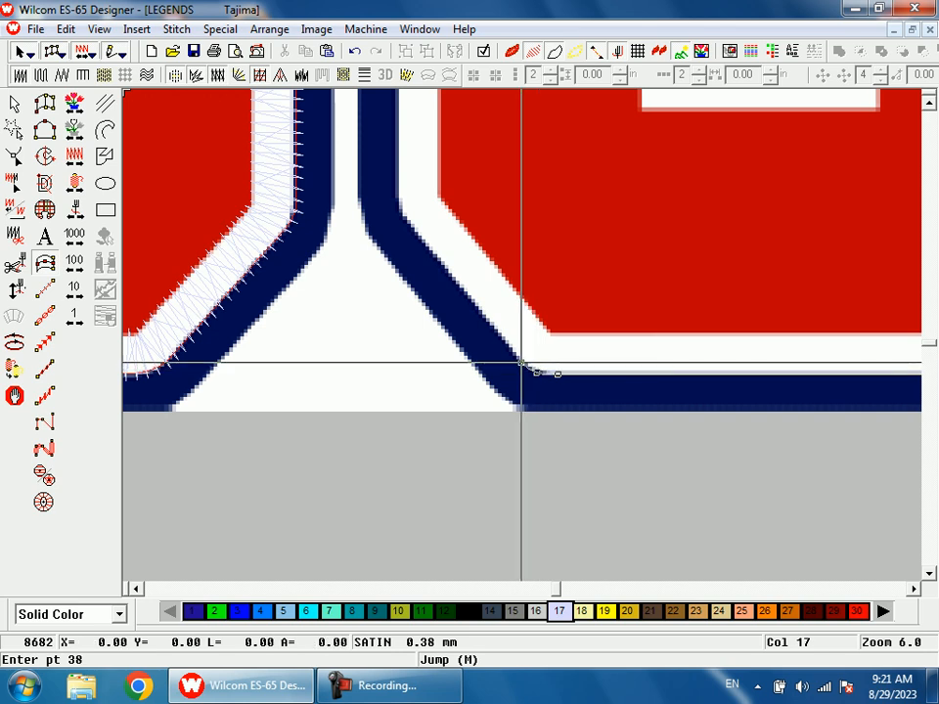
click(411, 224)
click(400, 209)
click(398, 199)
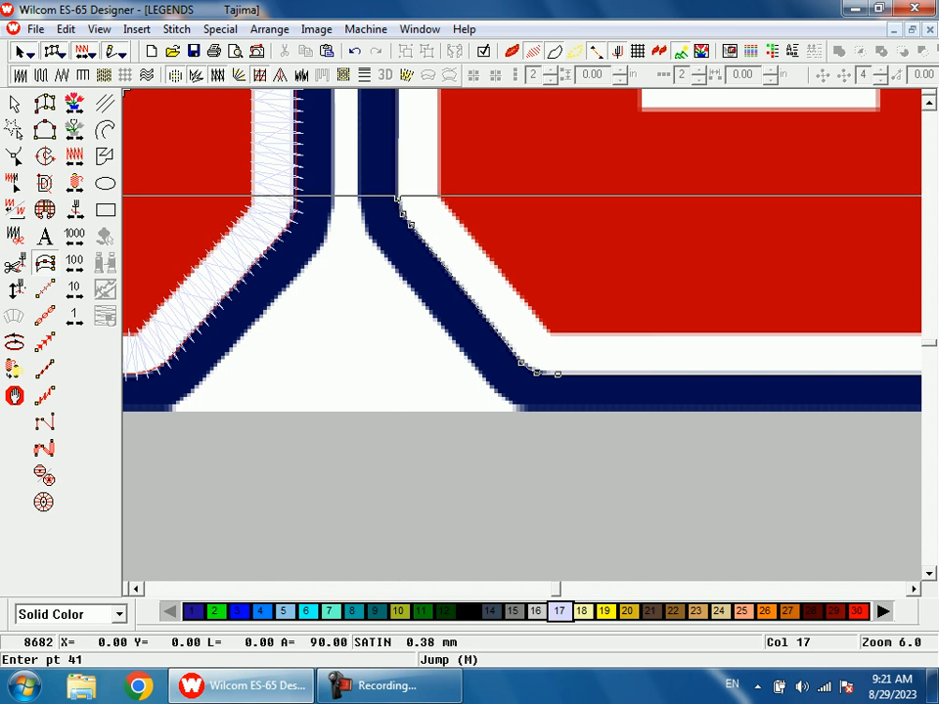
- Trace the S's outline up the lower-left edge and around the two rounded upper corners of the lower arm
click(469, 179)
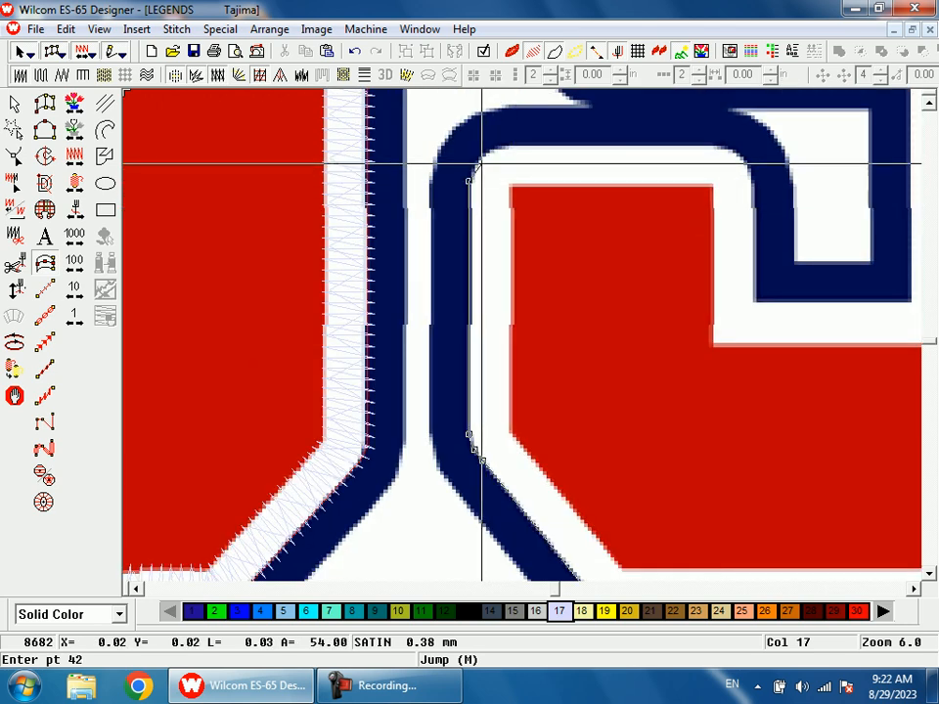
click(480, 159)
click(503, 147)
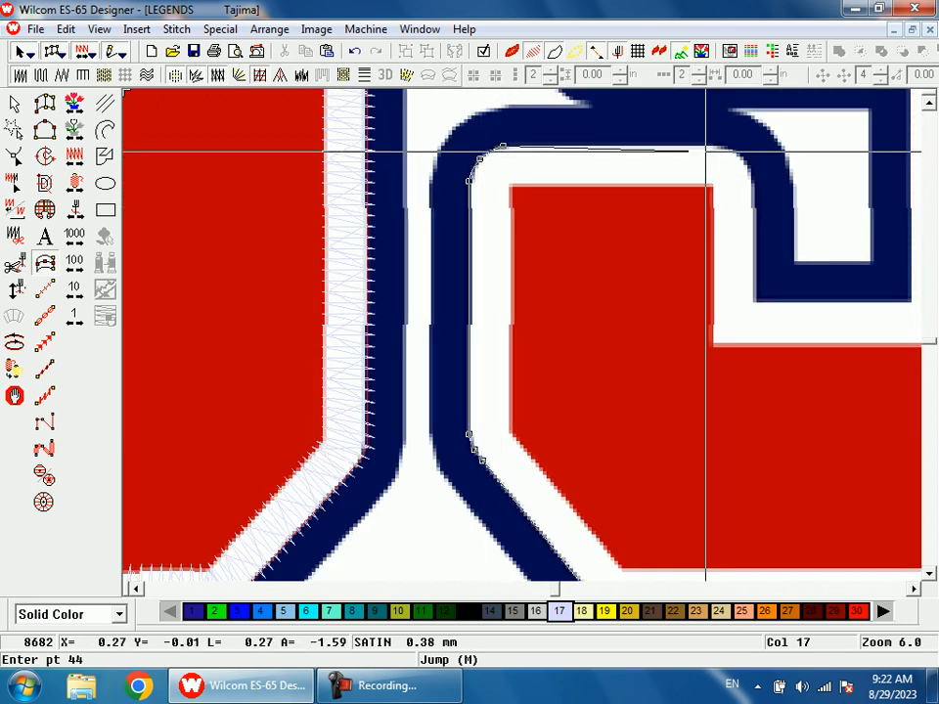
click(714, 146)
click(739, 156)
click(752, 176)
- Trace the S's outline around the three square corners of the lower opening
click(754, 302)
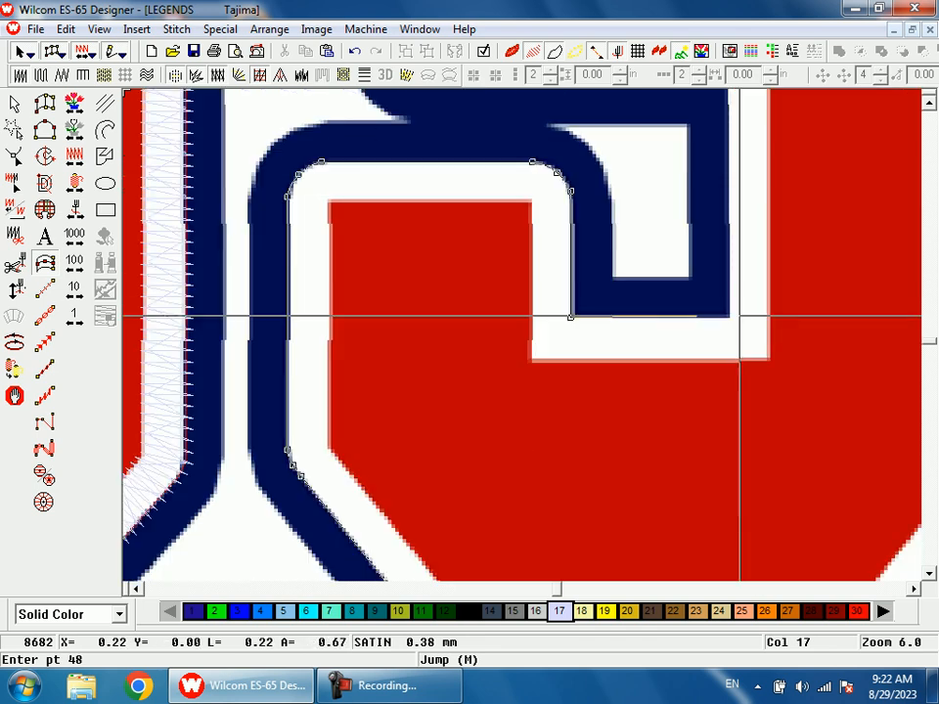
click(728, 316)
scroll(728, 311, up, 1)
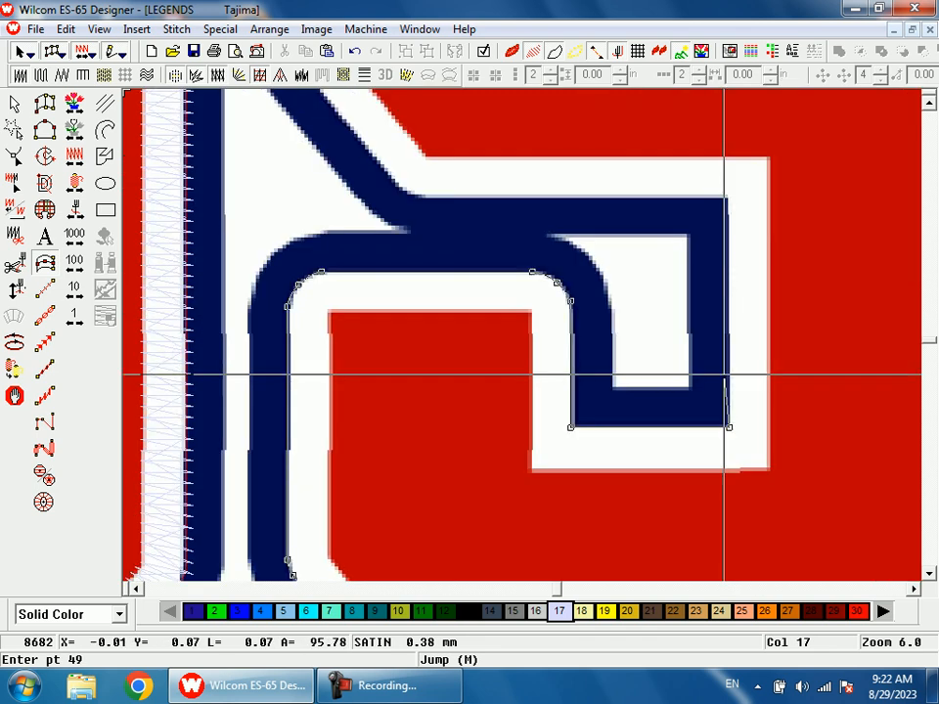
click(728, 198)
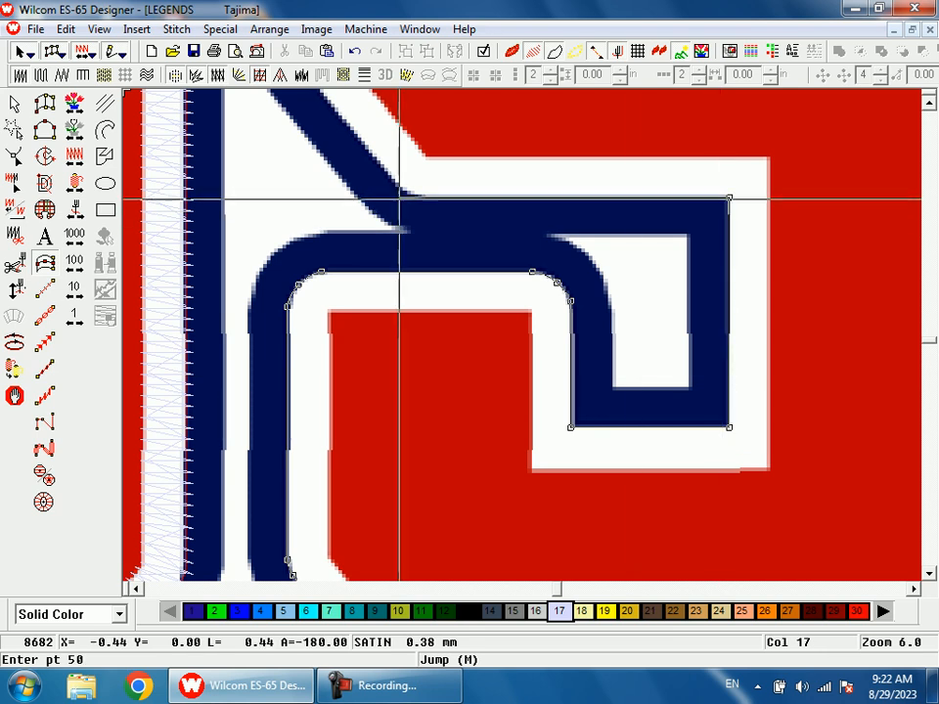
- Trace the S's outline along the lower opening's upper edge and around the middle chamfer toward the left stem
click(426, 198)
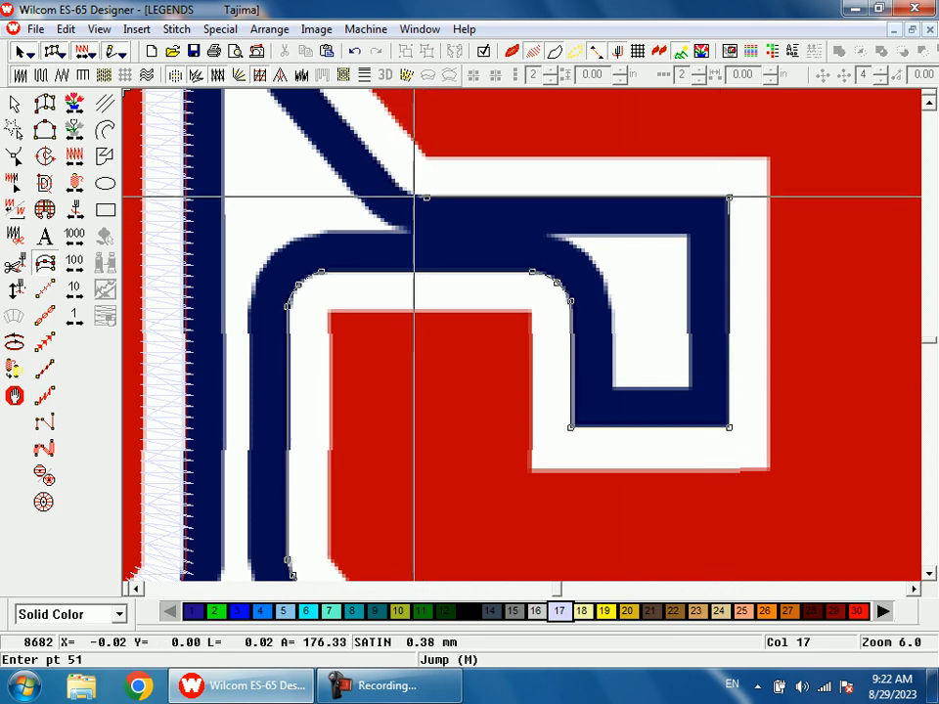
click(411, 196)
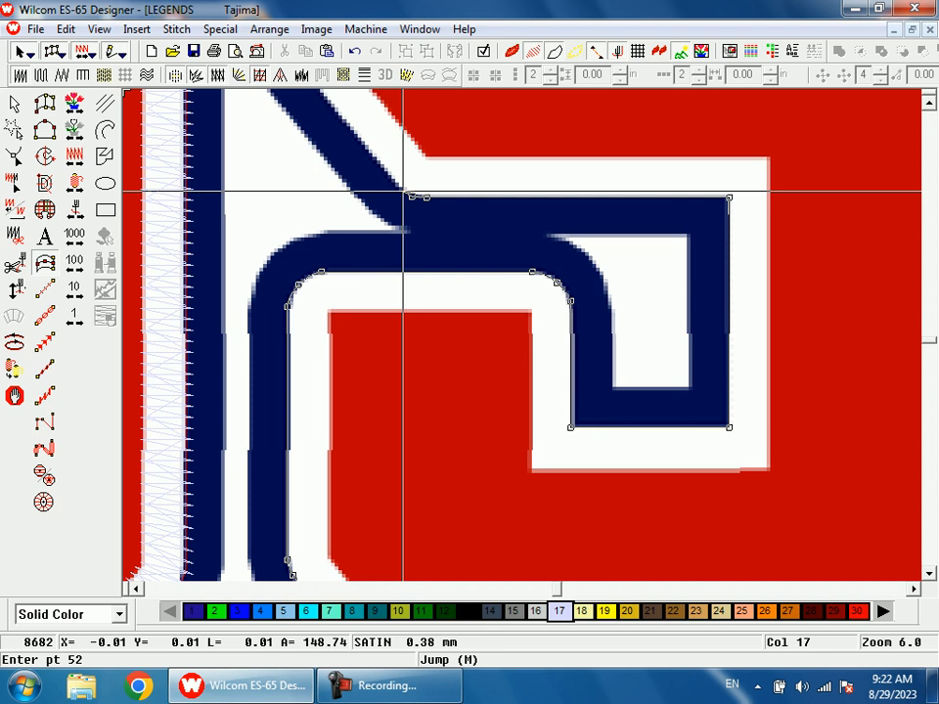
click(400, 190)
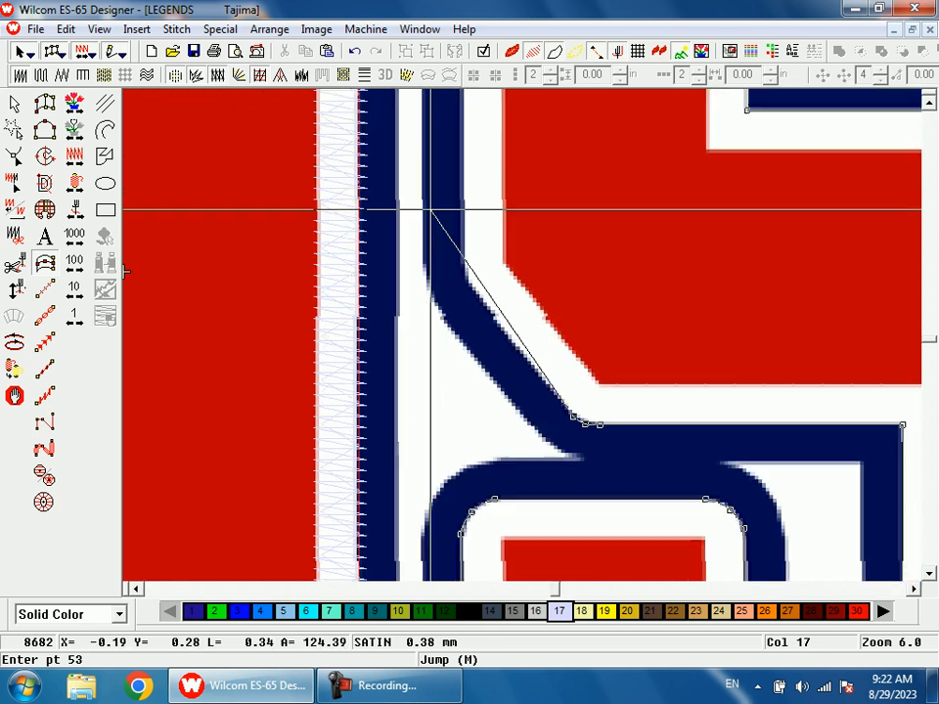
click(476, 292)
click(466, 278)
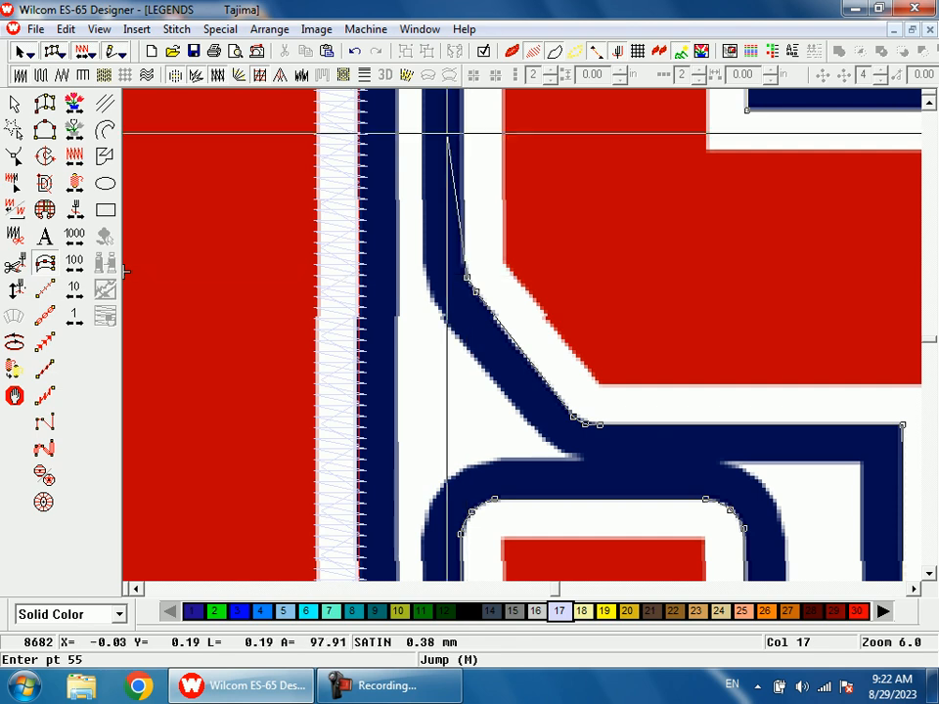
- Hide the artwork image, close the S outline at its starting point on the left stem, and generate its satin stitches
key(d)
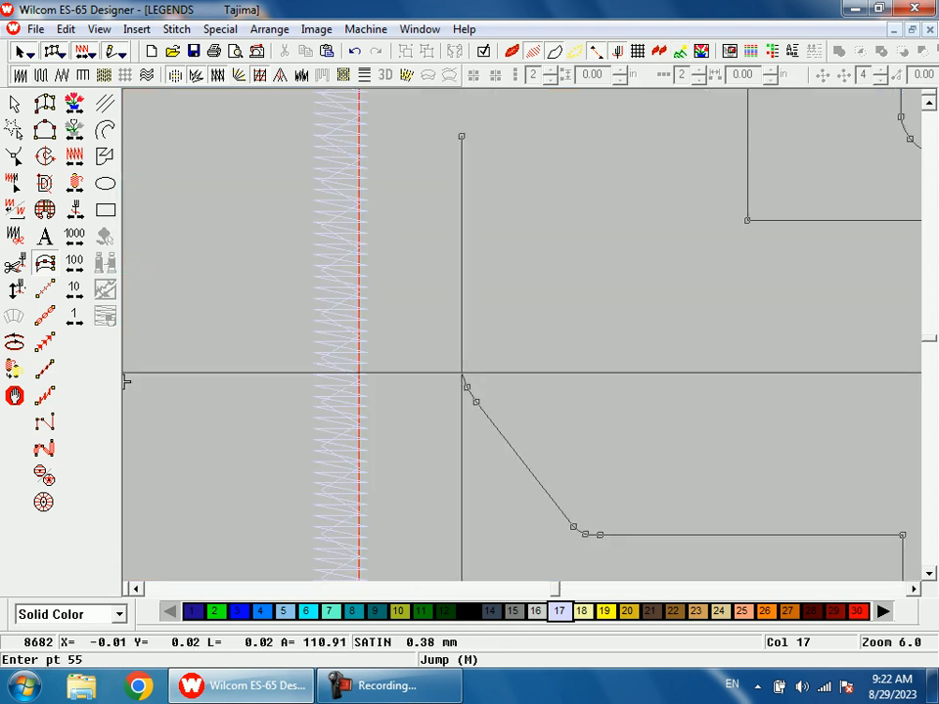
click(462, 373)
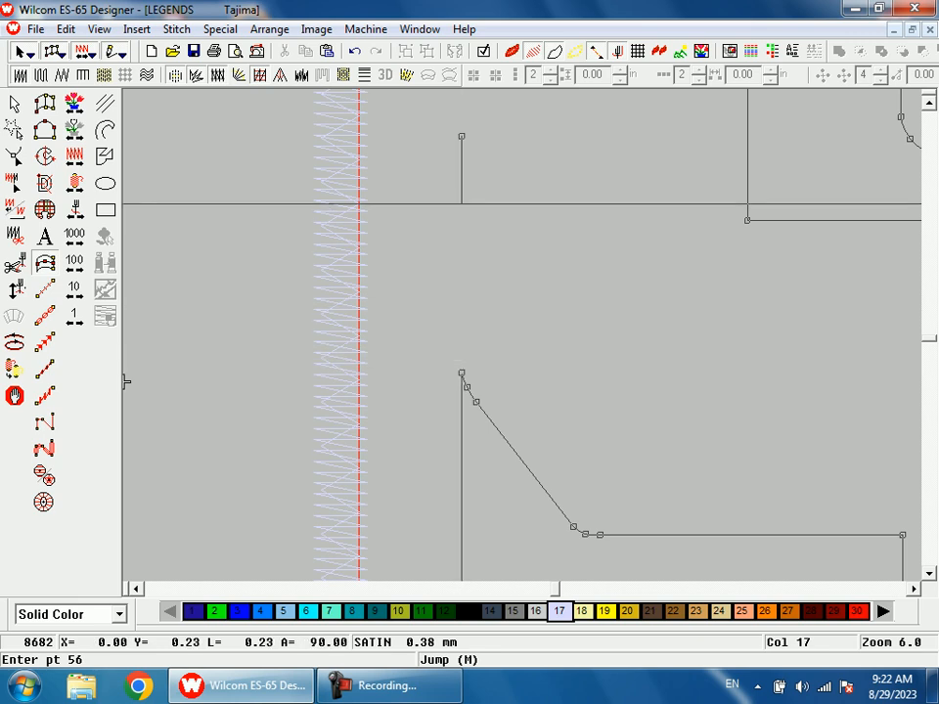
click(468, 135)
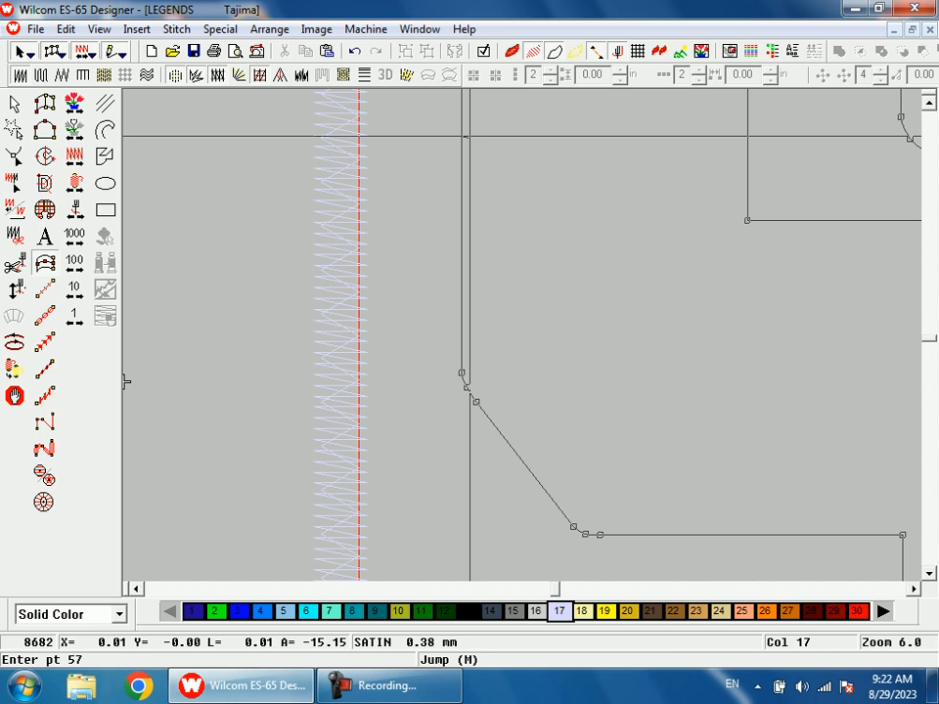
key(Return)
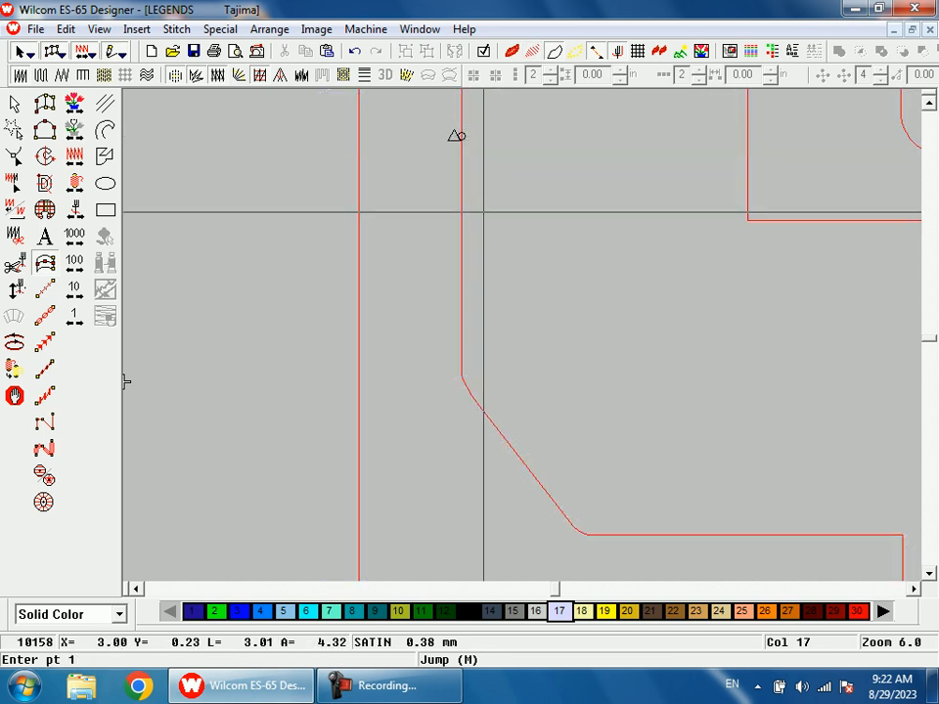
- Show the artwork image again and leave the satin outline digitizing tool with the whole LEGENDS lettering in view
key(shift+z)
key(shift+z)
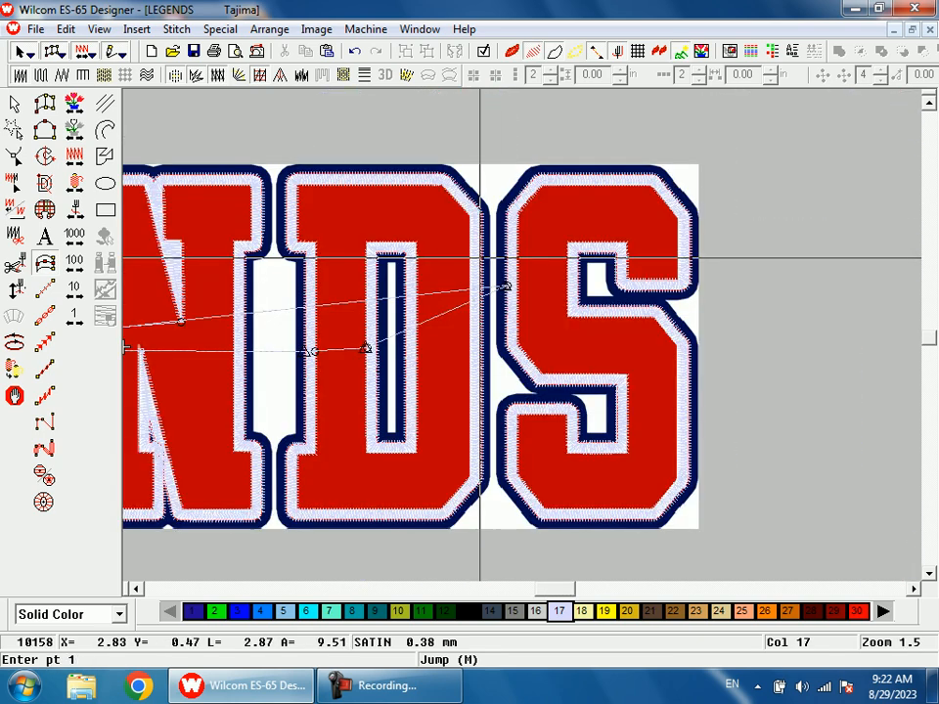
key(shift+z)
key(shift+z)
drag(340, 342, 503, 451)
key(Escape)
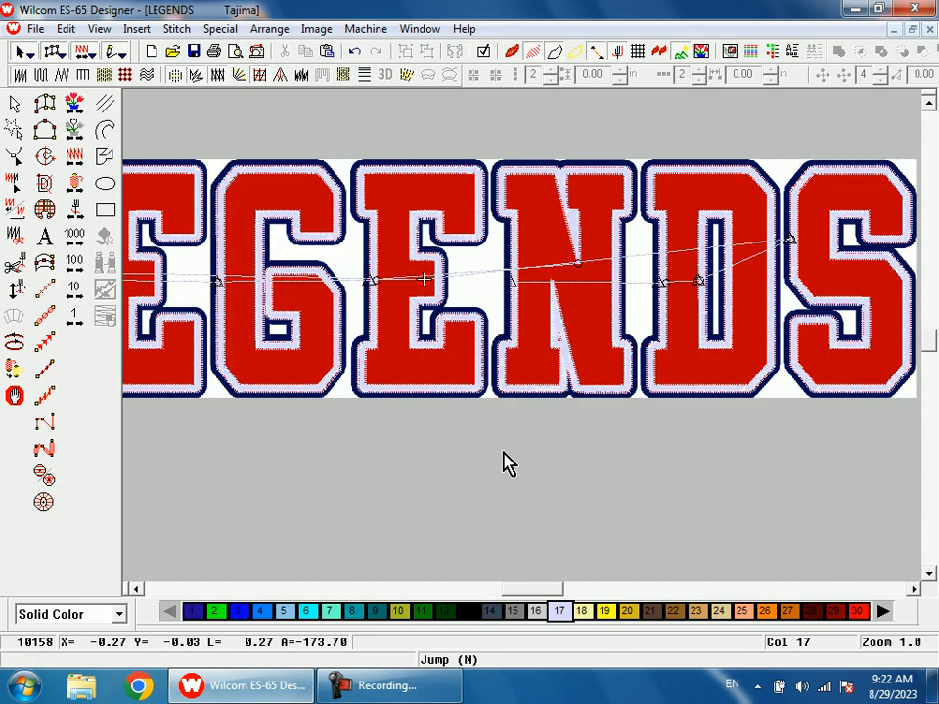
key(shift+z)
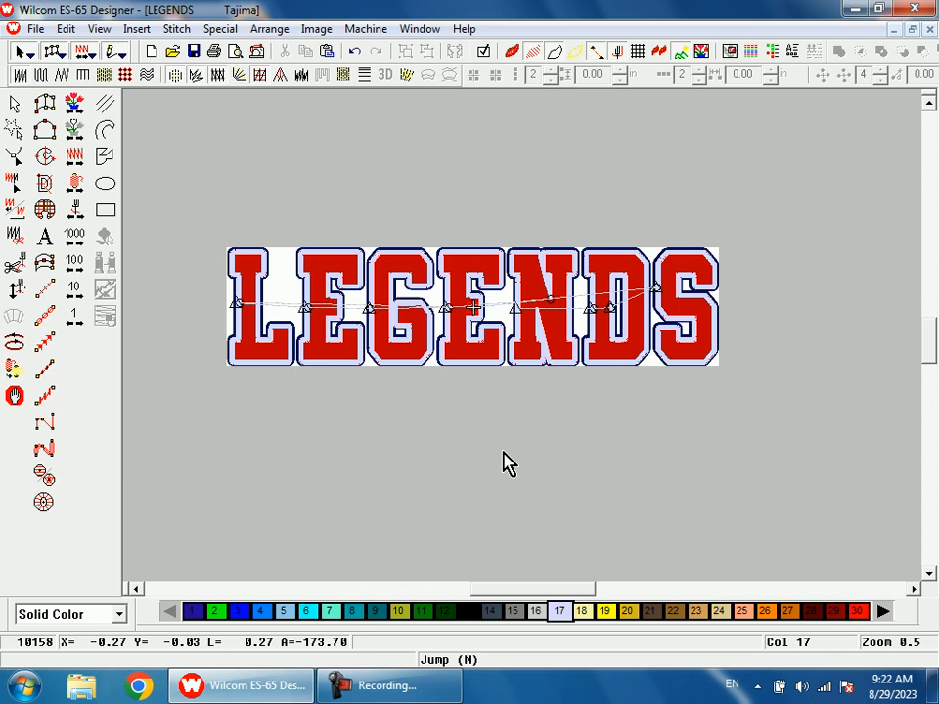
- Turn on the TrueView stitch preview and inspect the lettering's satin outlines with the artwork image hidden and shown
key(t)
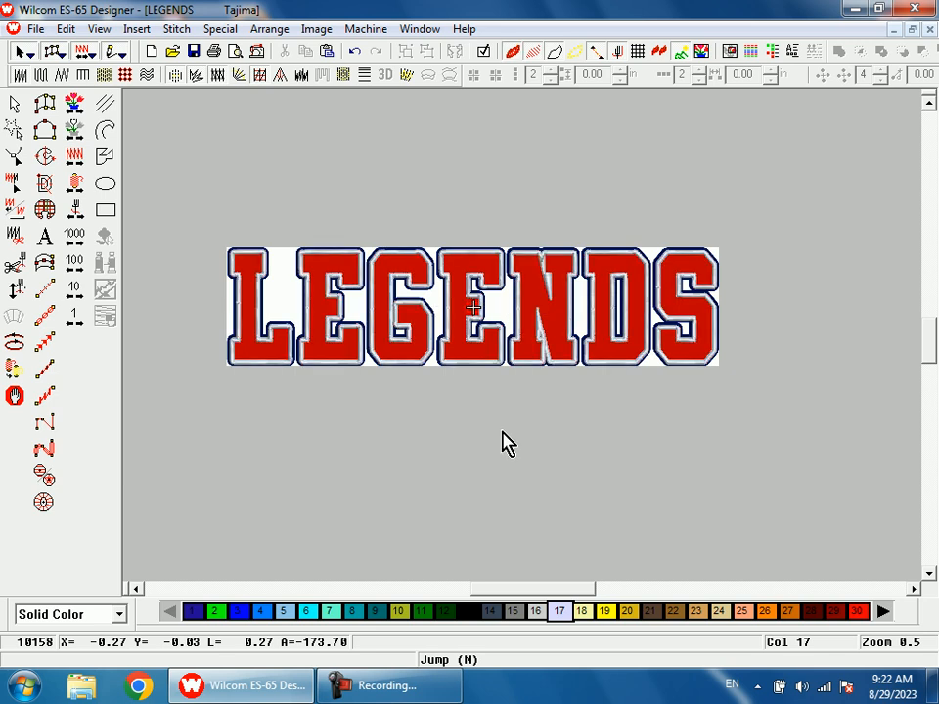
key(d)
key(z)
key(d)
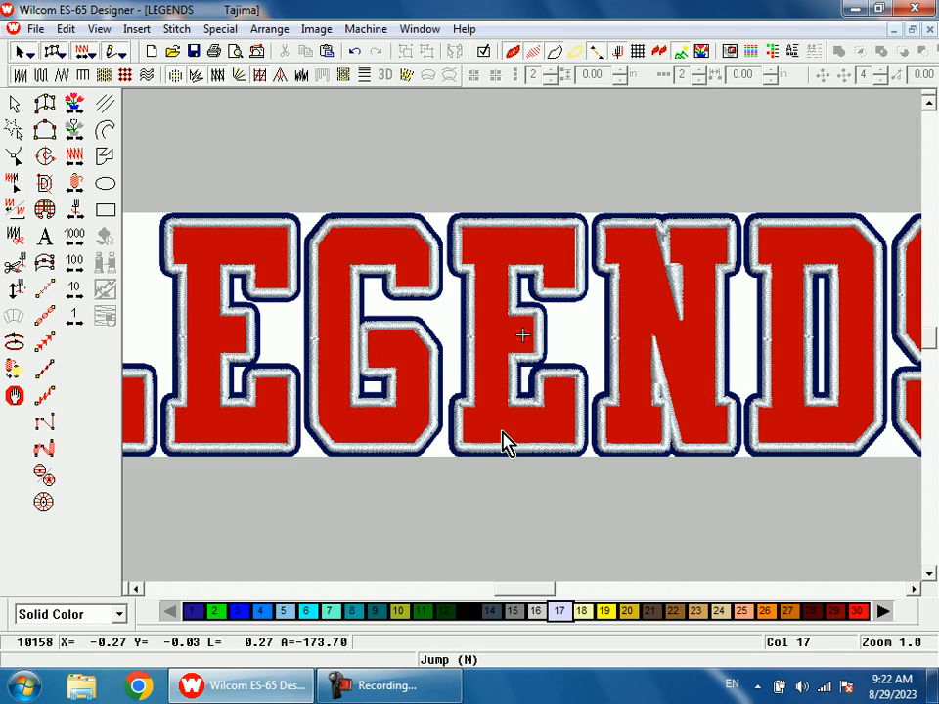
key(shift+z)
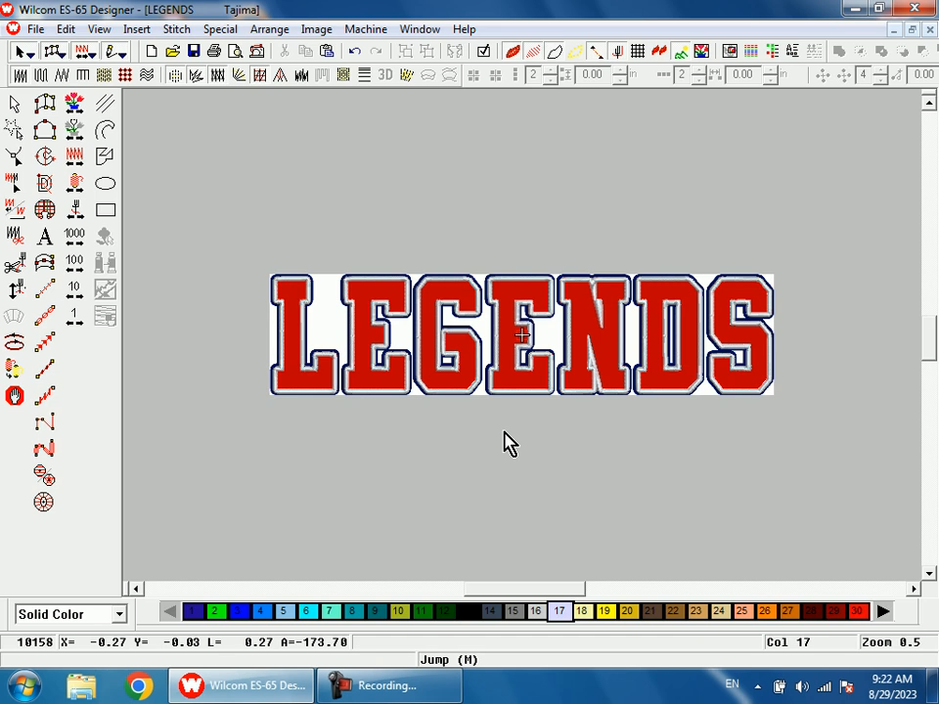
- Compare the complete LEGENDS lettering with TrueView switched off and on, ending with the realistic preview displayed
key(t)
key(t)
key(t)
key(t)
key(t)
key(t)
click(399, 690)
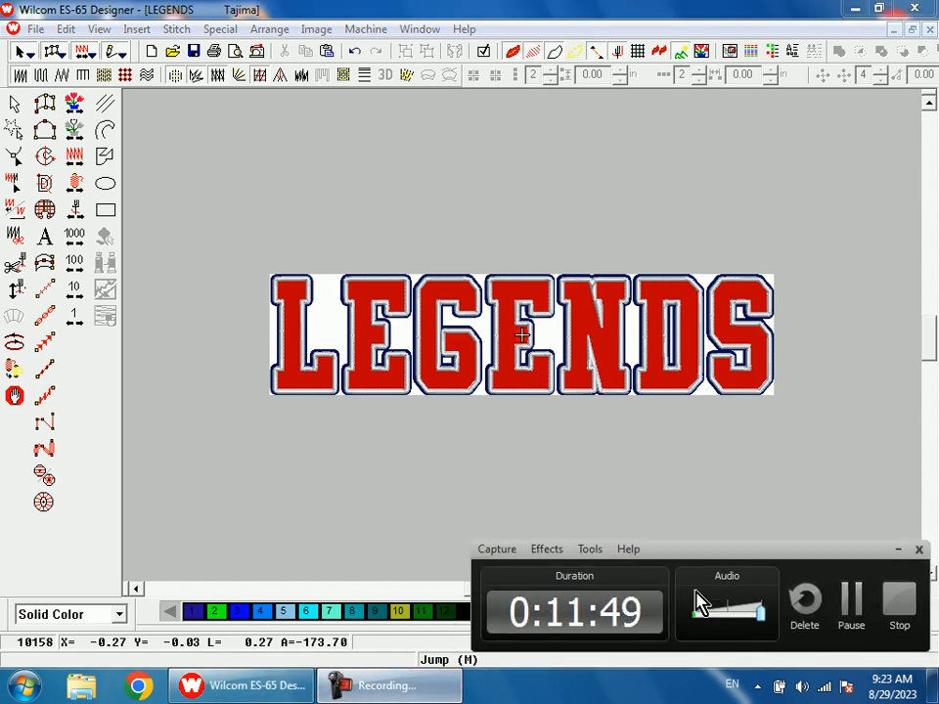